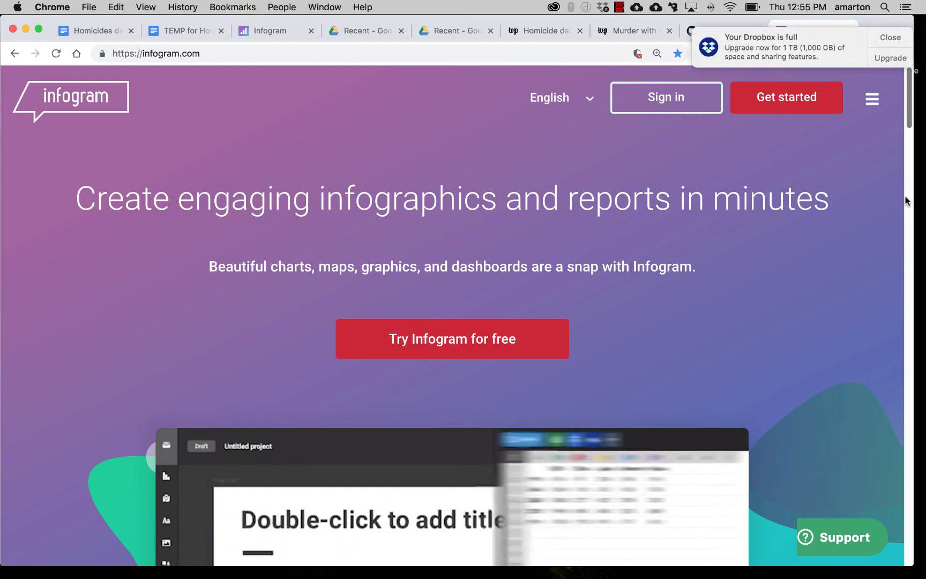
Step: Dismiss the Dropbox notice and read through the washingtonpost data-homicides repository README on GitHub
left_click(891, 38)
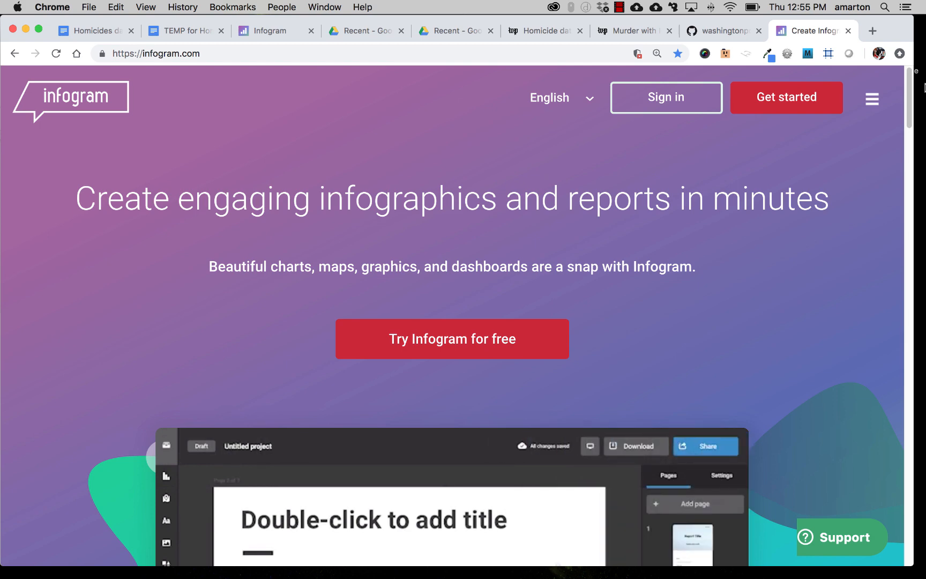
left_click(718, 32)
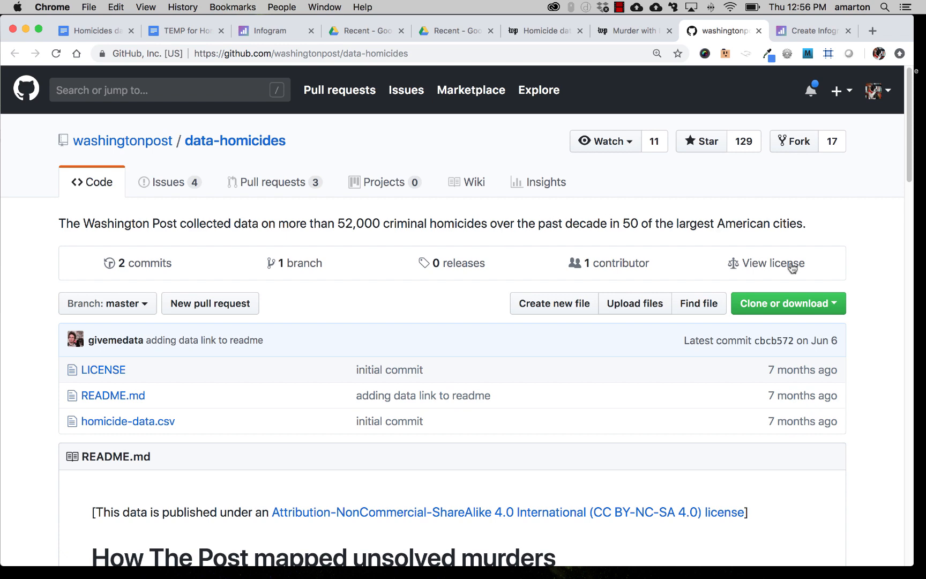
scroll(724, 304, "down", 5)
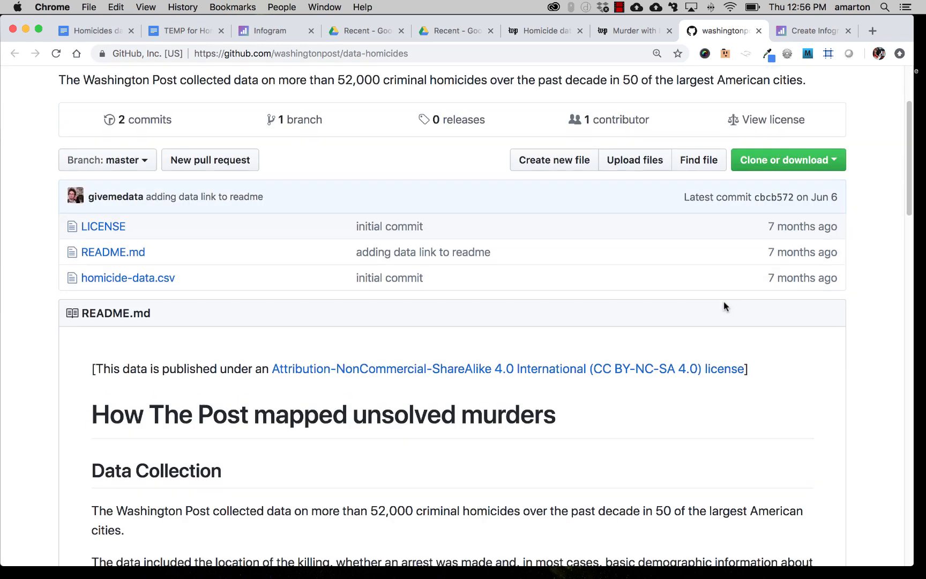
scroll(723, 302, "down", 6)
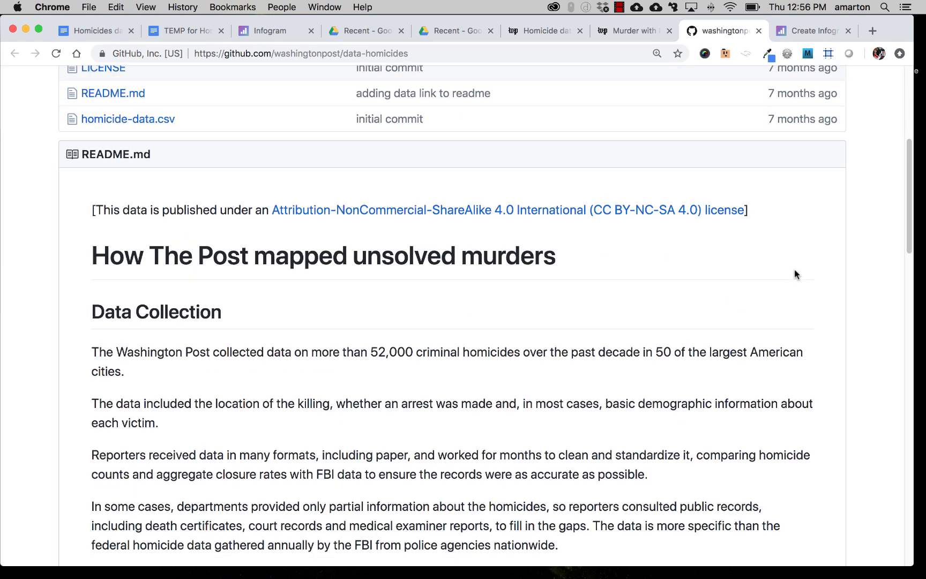
left_click_drag(909, 221, 891, 411)
scroll(891, 411, "down", 5)
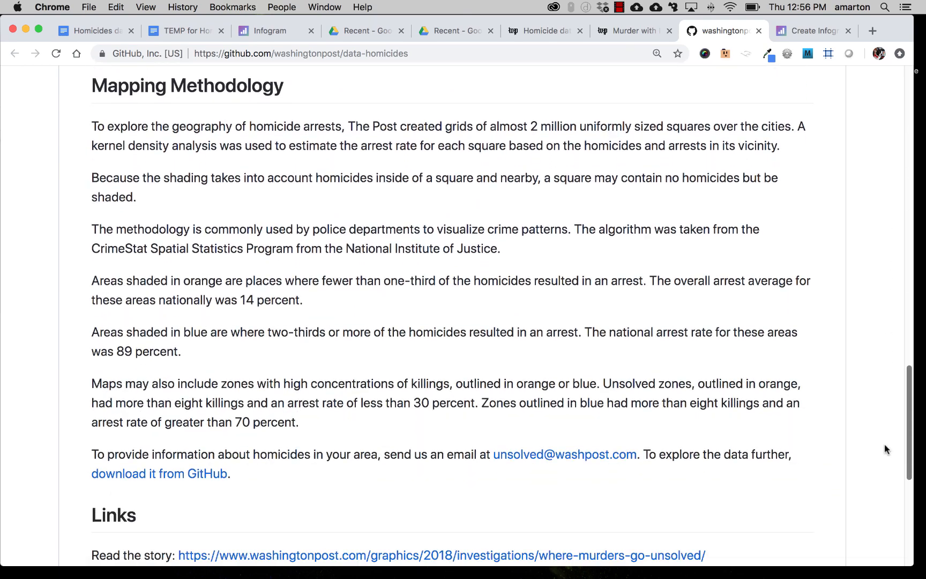
scroll(885, 472, "up", 12)
scroll(879, 252, "up", 10)
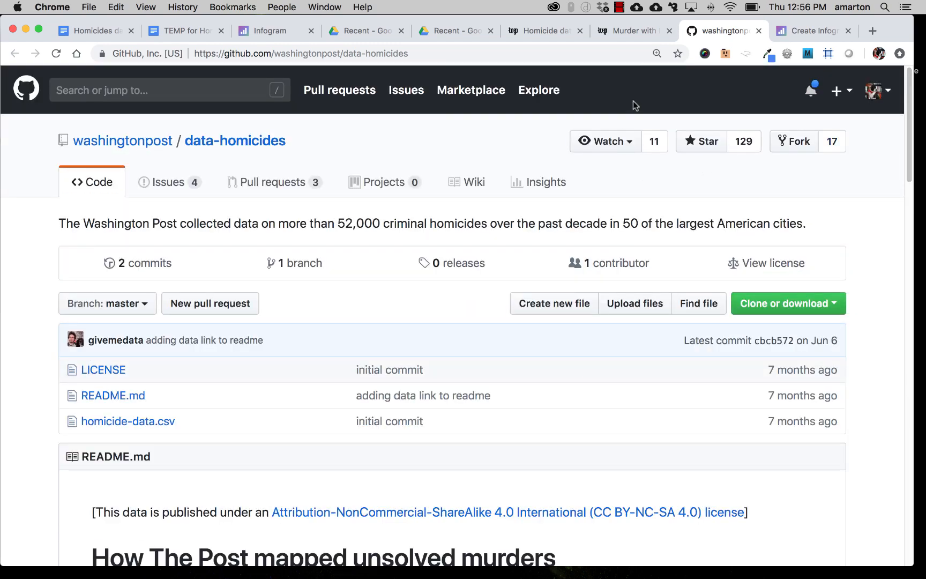
Step: Browse the Washington Post 'Where killings go unsolved' story and the homicide arrest-rate data page
left_click(630, 35)
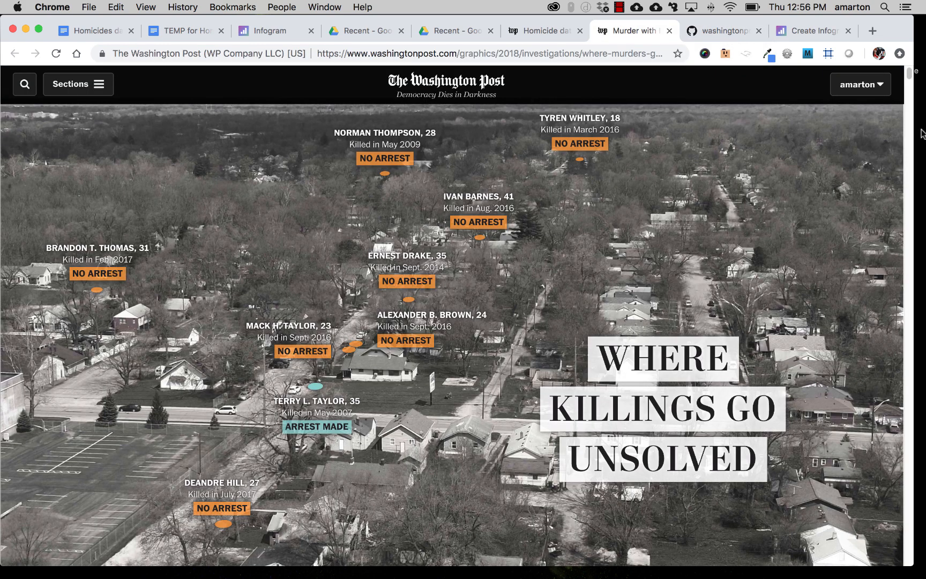
left_click_drag(910, 74, 910, 197)
left_click(553, 39)
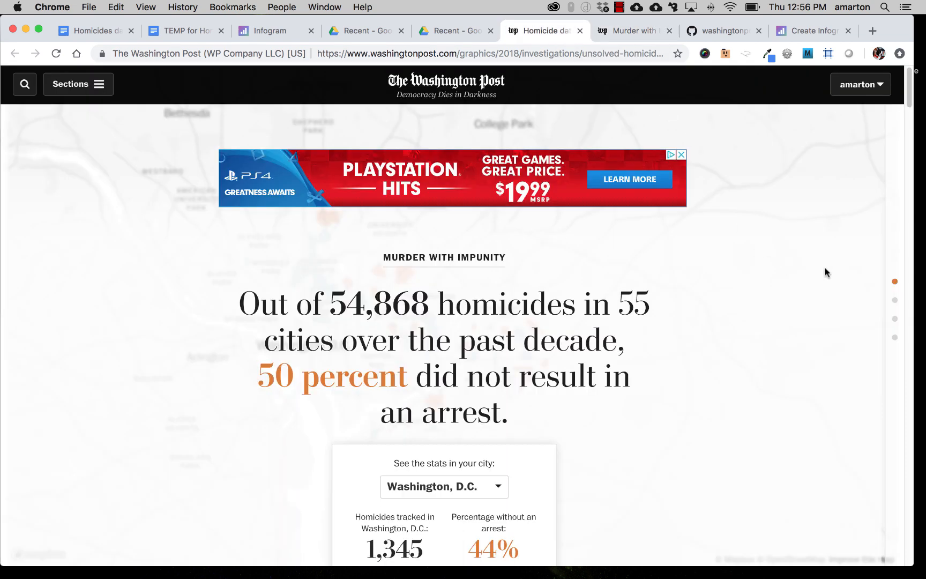
left_click_drag(906, 102, 901, 334)
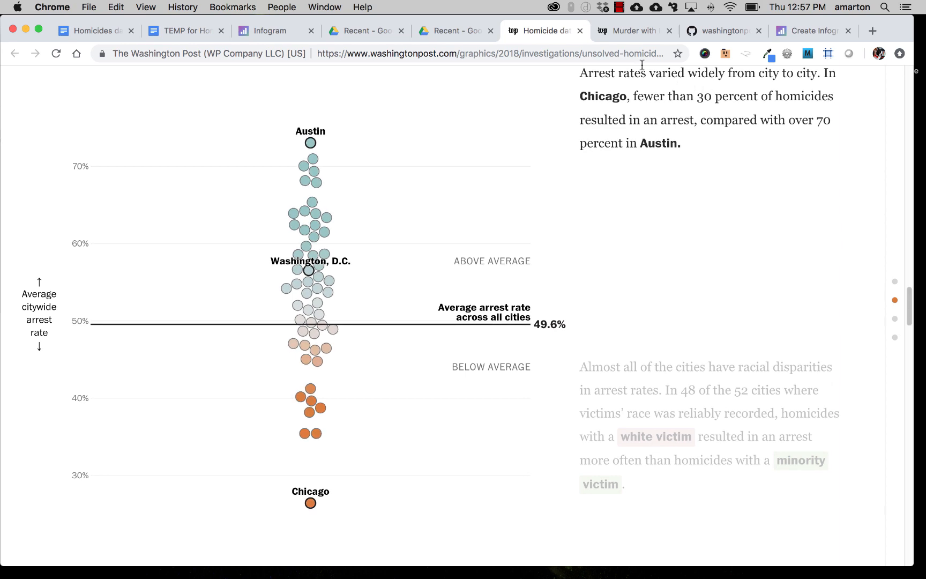
Step: Close the Washington Post article tabs and the GitHub repository tab
left_click(580, 32)
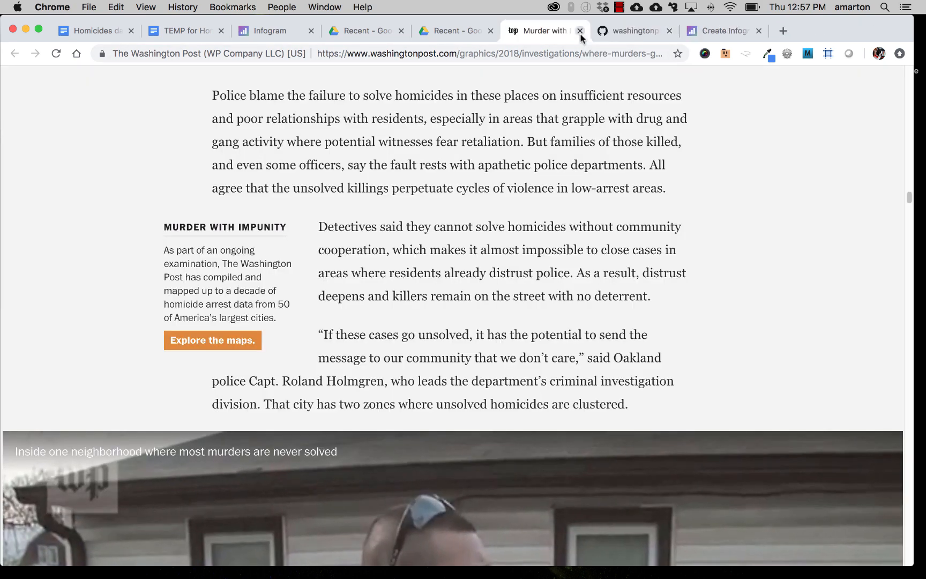
left_click(580, 32)
left_click(580, 32)
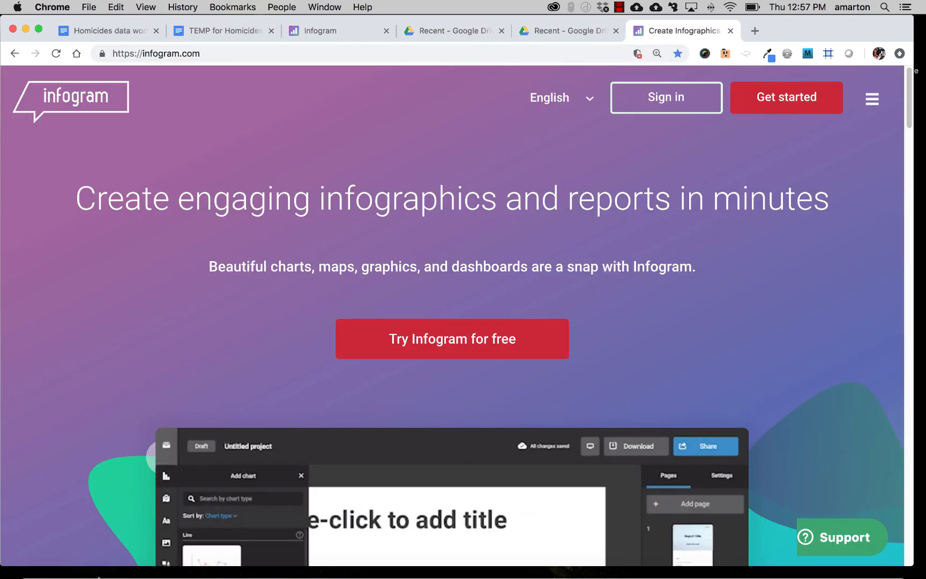
Step: Switch to the homicide-data spreadsheet in Excel and widen the reported_date and victim_last columns
mouse_move(107, 562)
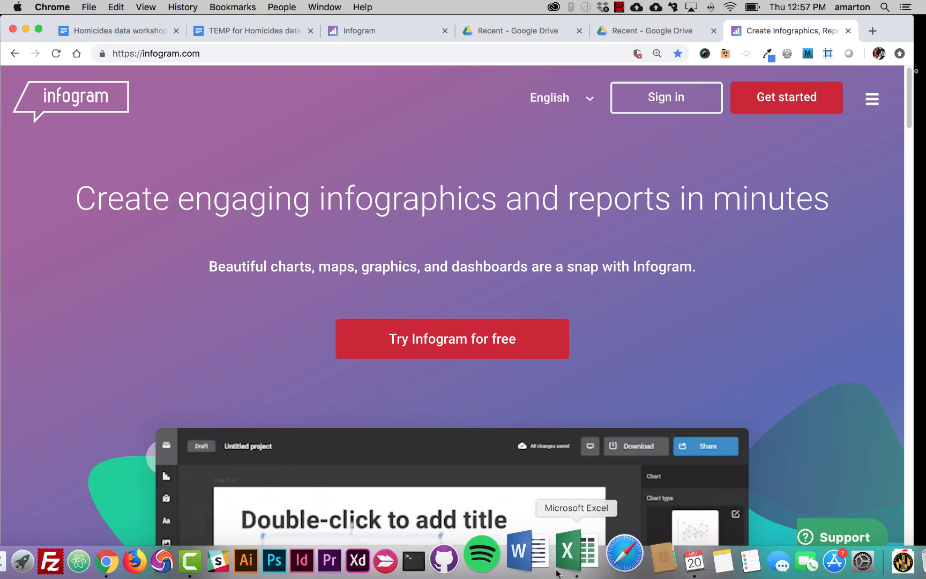
left_click(559, 570)
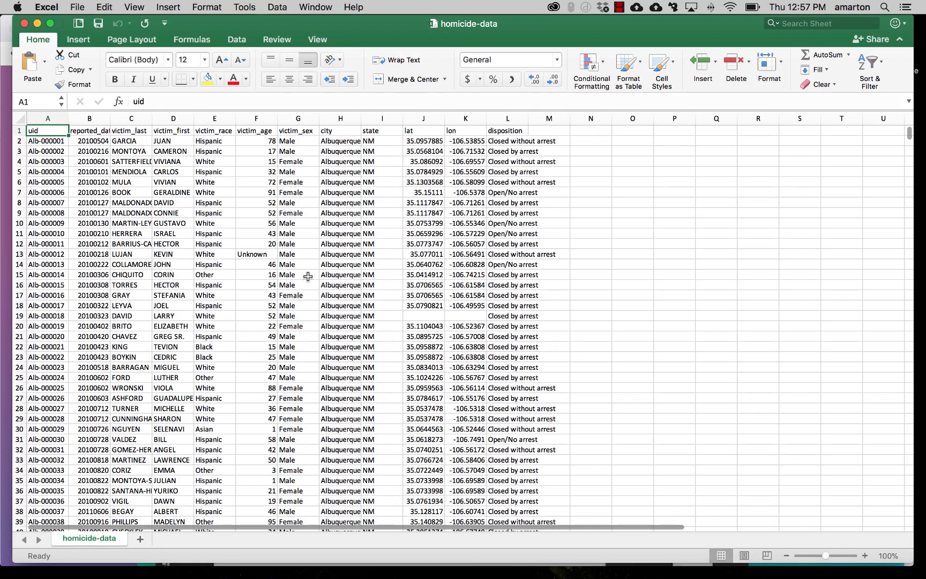
left_click_drag(111, 118, 215, 117)
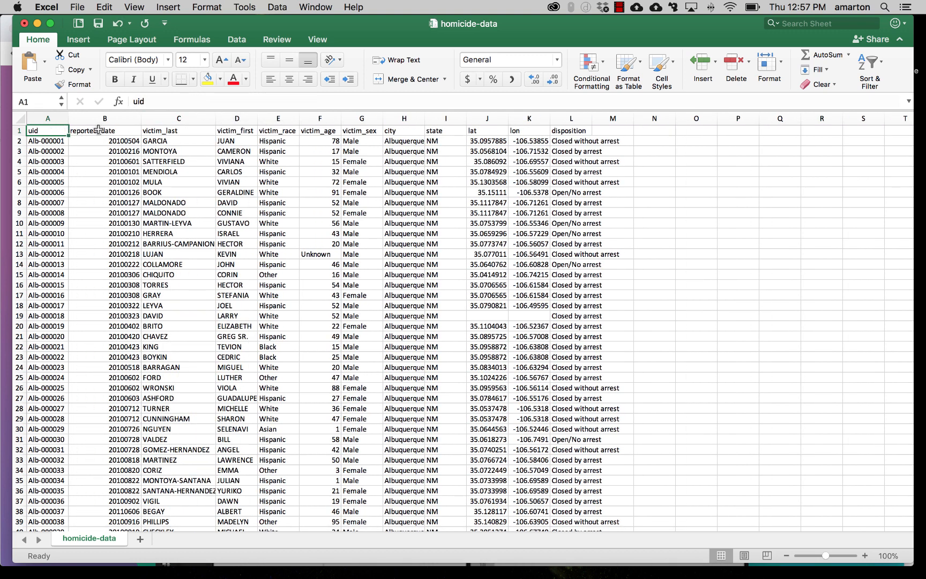
Step: Step through the header row from reported_date to disposition to review each field of the dataset
left_click(120, 132)
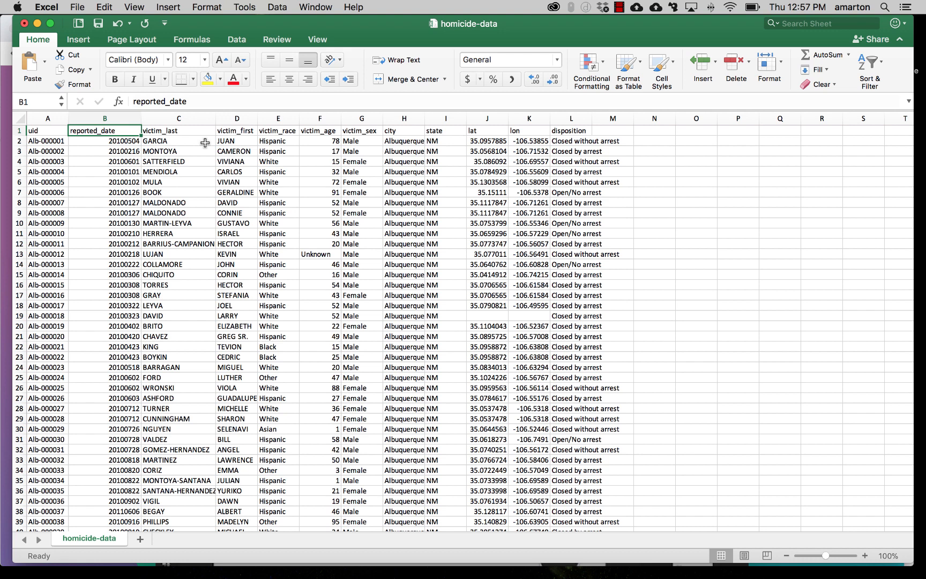
key("Down")
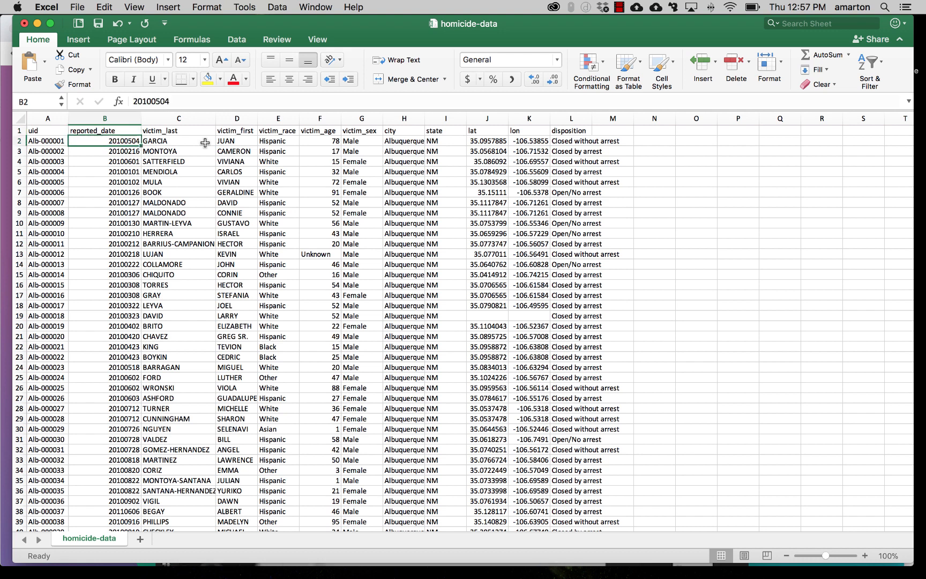
key("Up")
key("Right")
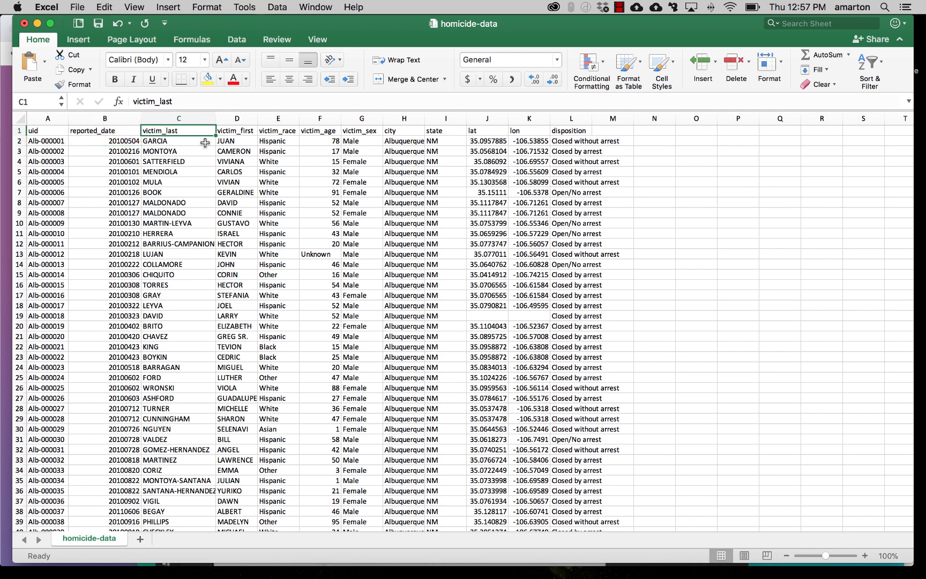
key("Right")
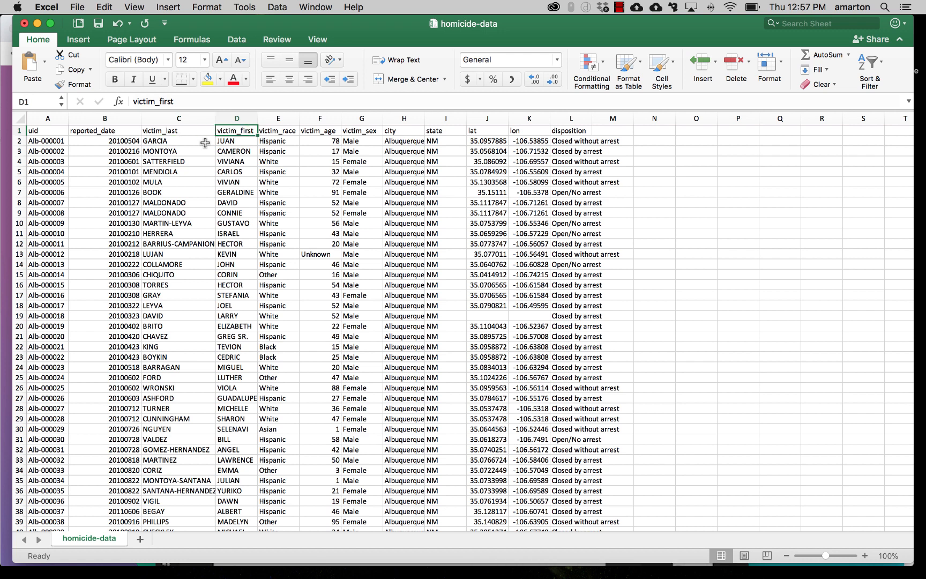
key("Right")
key("Right")
key("Right")
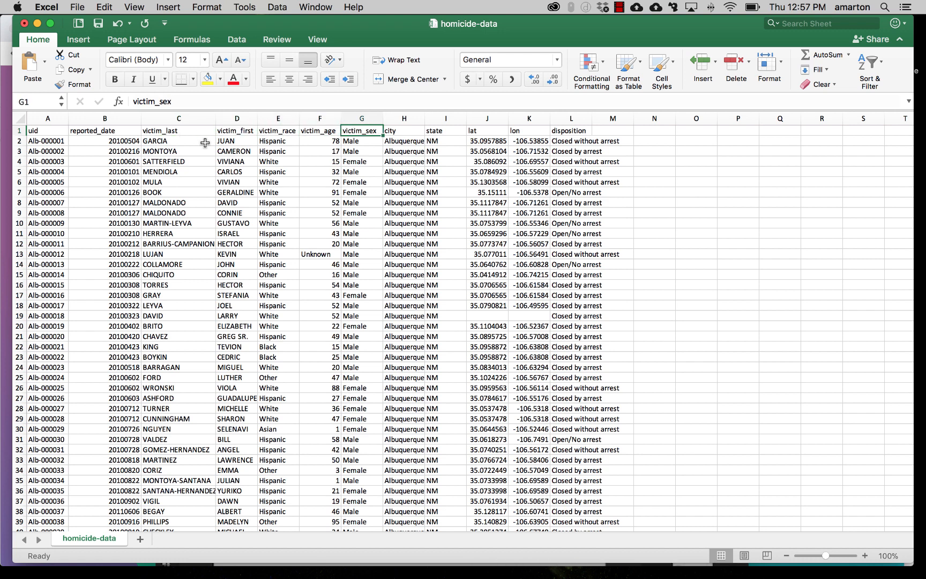
key("Right")
key("Right")
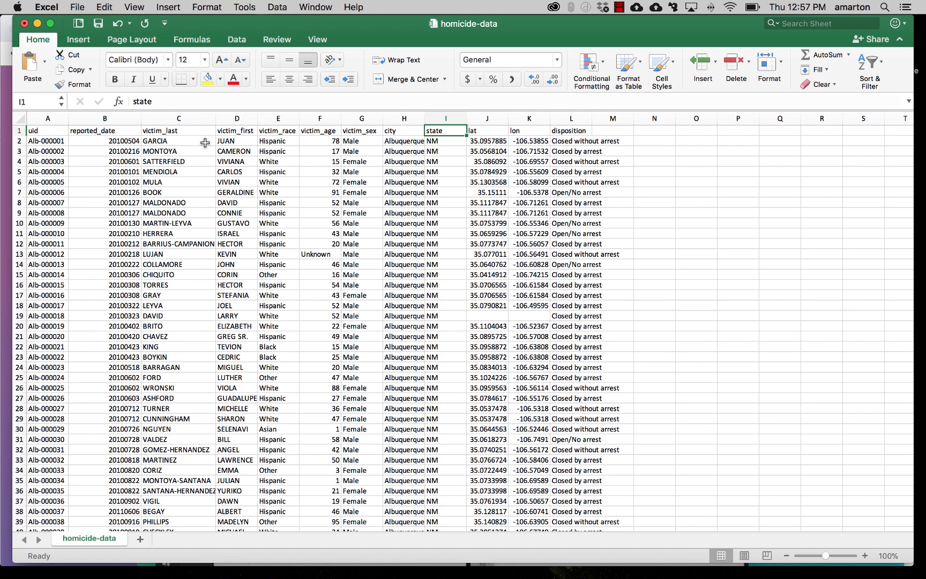
key("Right")
key("Right")
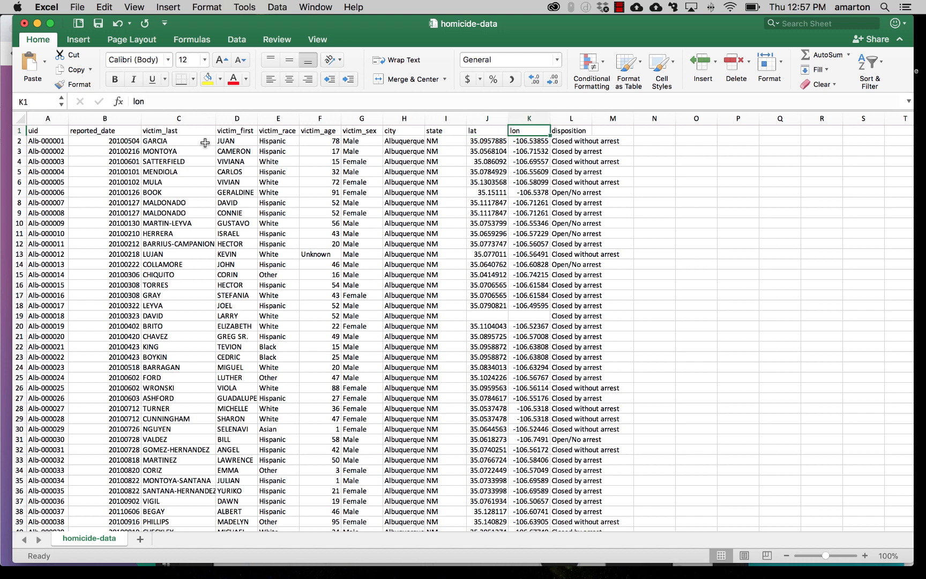
key("Right")
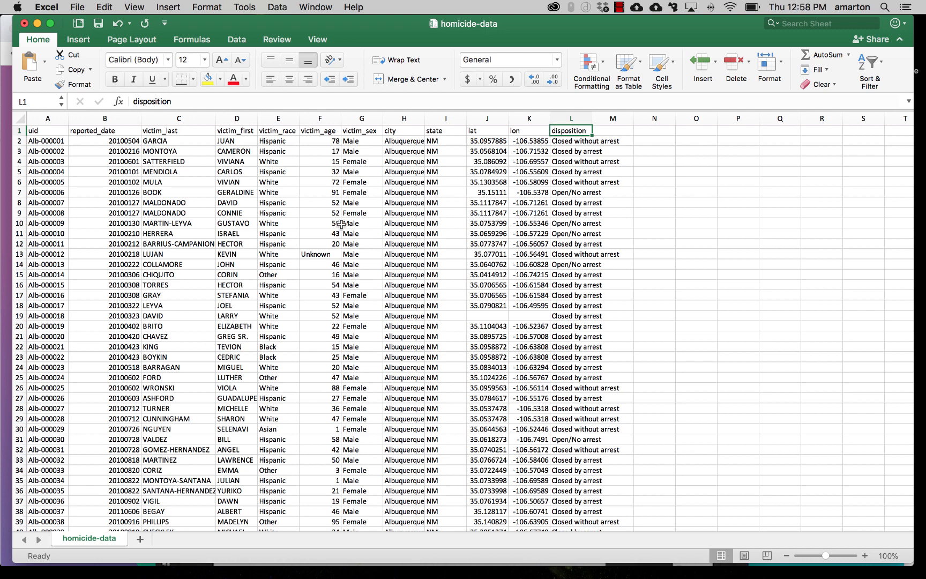
Step: Review the data questions in the TEMP for Homicides data workshop document, then return to the spreadsheet
key("super+Tab")
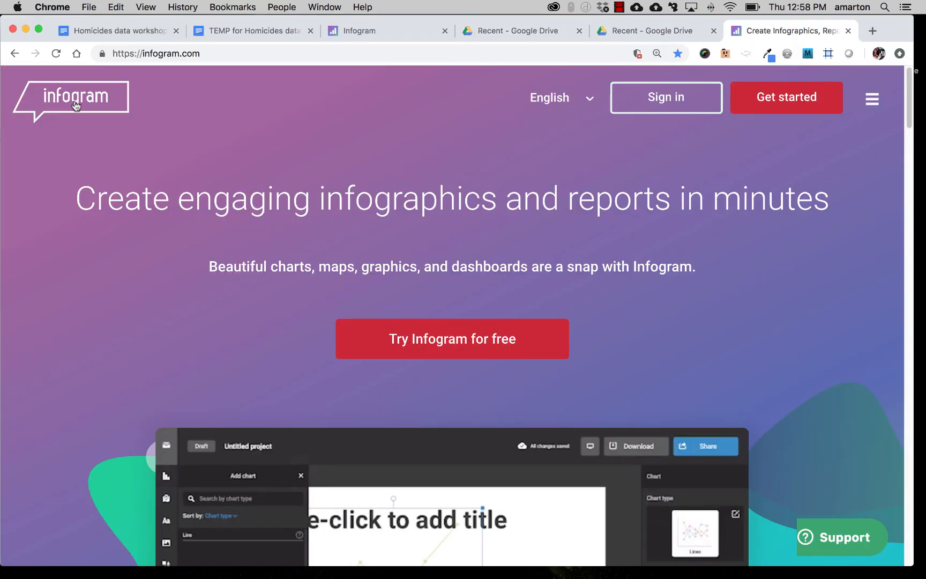
left_click(251, 30)
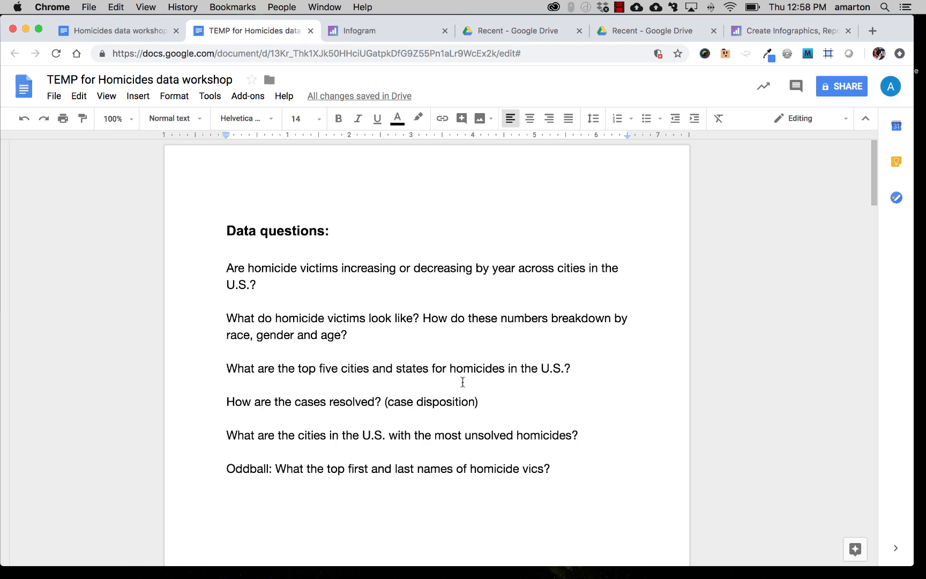
mouse_move(330, 576)
left_click(578, 550)
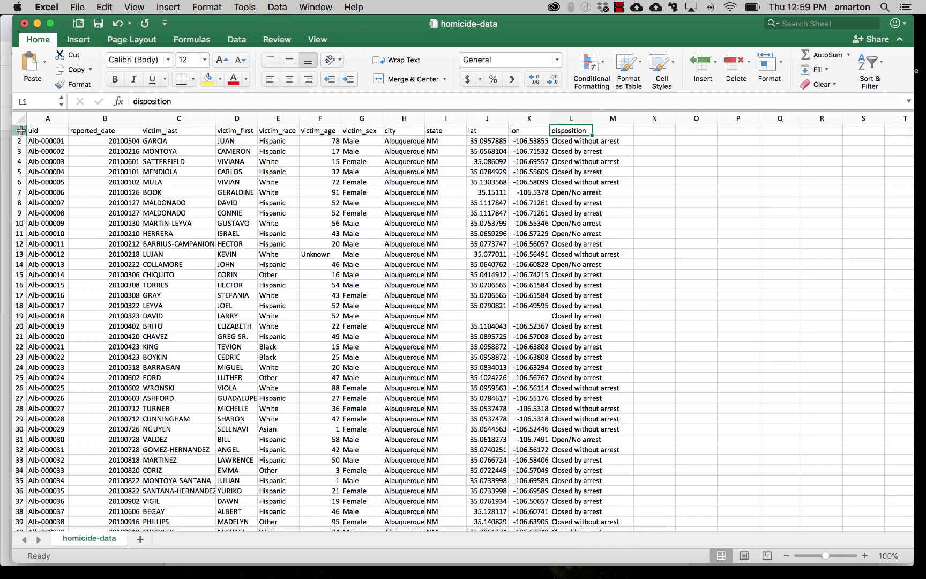
Step: Freeze the header row of the homicide-data sheet so it stays visible while scrolling
left_click(21, 130)
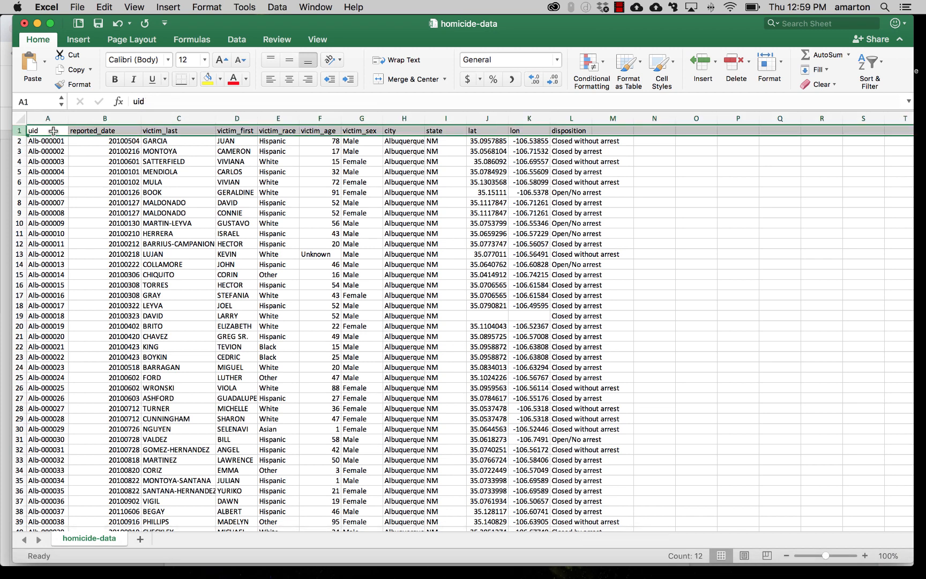
left_click(315, 39)
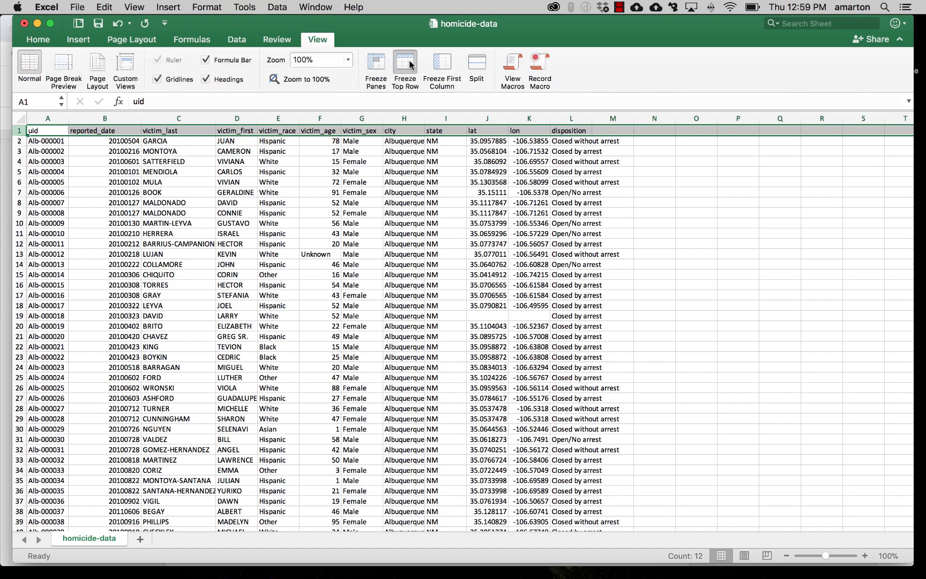
left_click(377, 63)
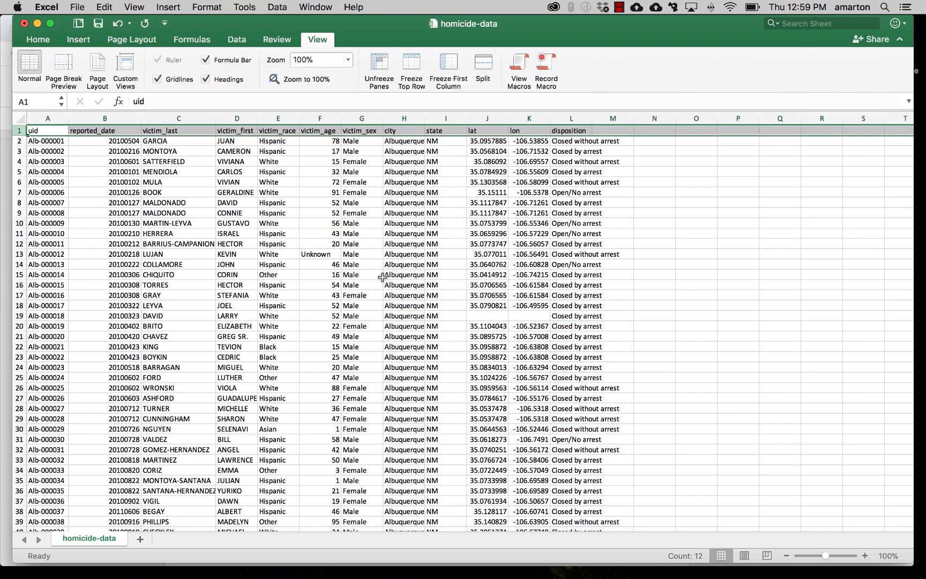
left_click(373, 305)
scroll(374, 301, "down", 7)
scroll(373, 301, "down", 7)
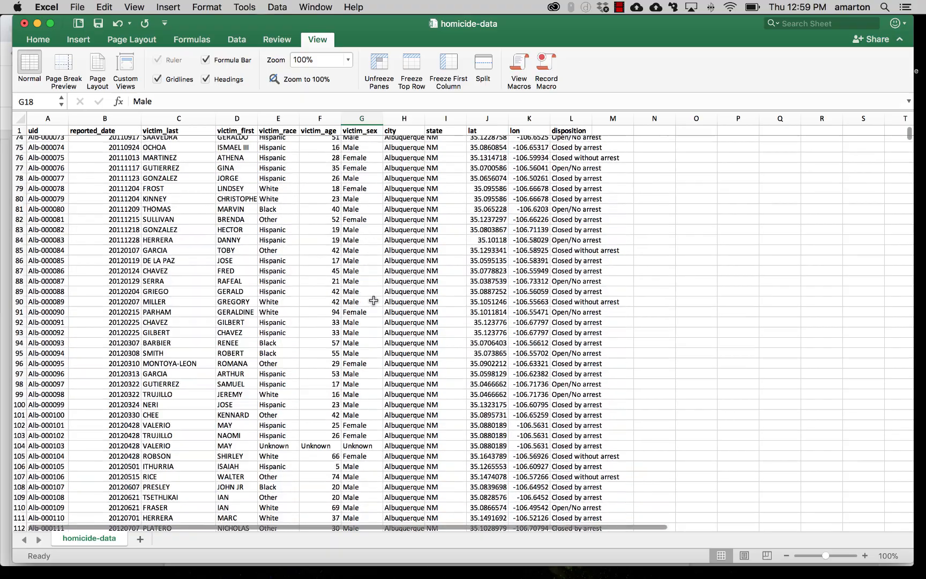
scroll(374, 300, "up", 14)
scroll(374, 301, "down", 10)
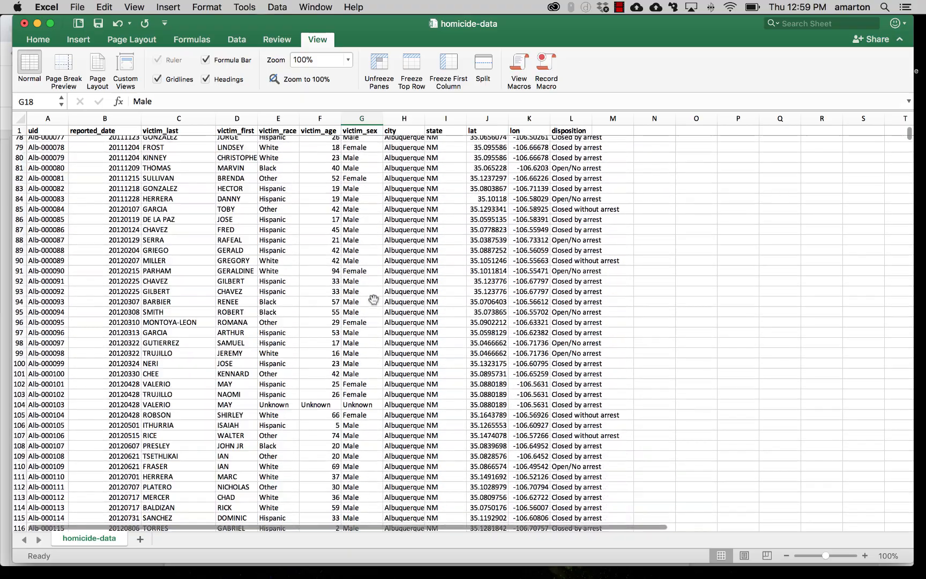
scroll(375, 299, "up", 15)
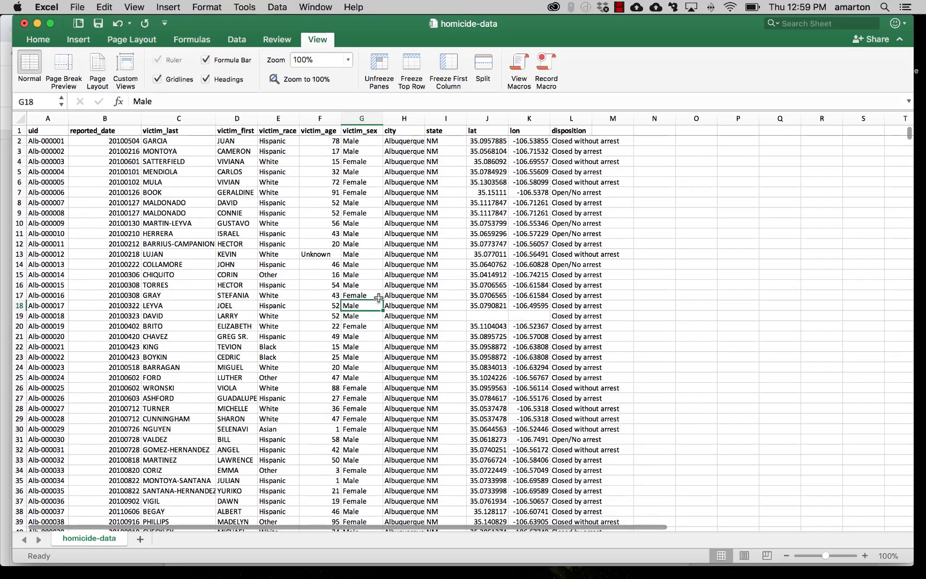
Step: Widen the disposition column and inspect several reported_date cells to check the date format
left_click_drag(592, 119, 634, 119)
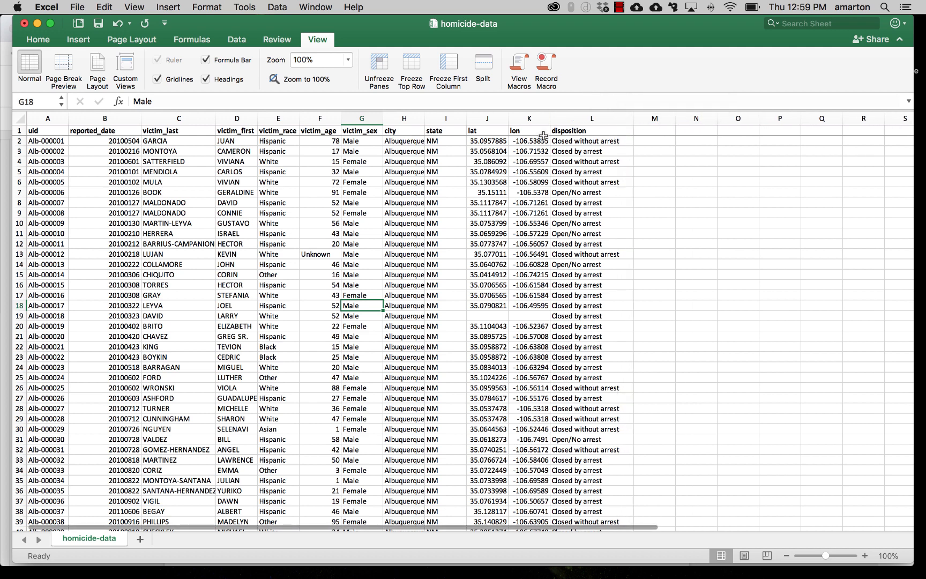
left_click(98, 130)
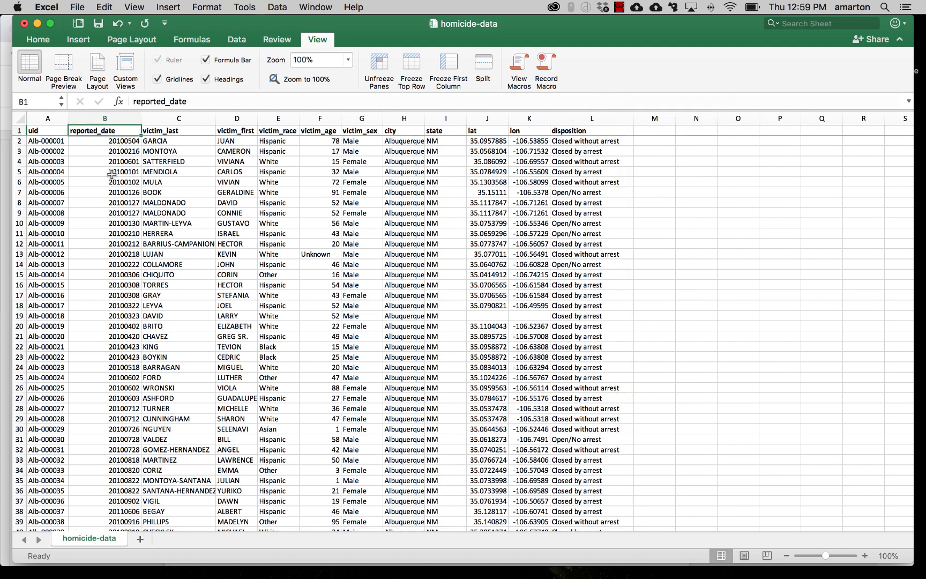
left_click(100, 159)
left_click(102, 142)
left_click(103, 162)
left_click(104, 191)
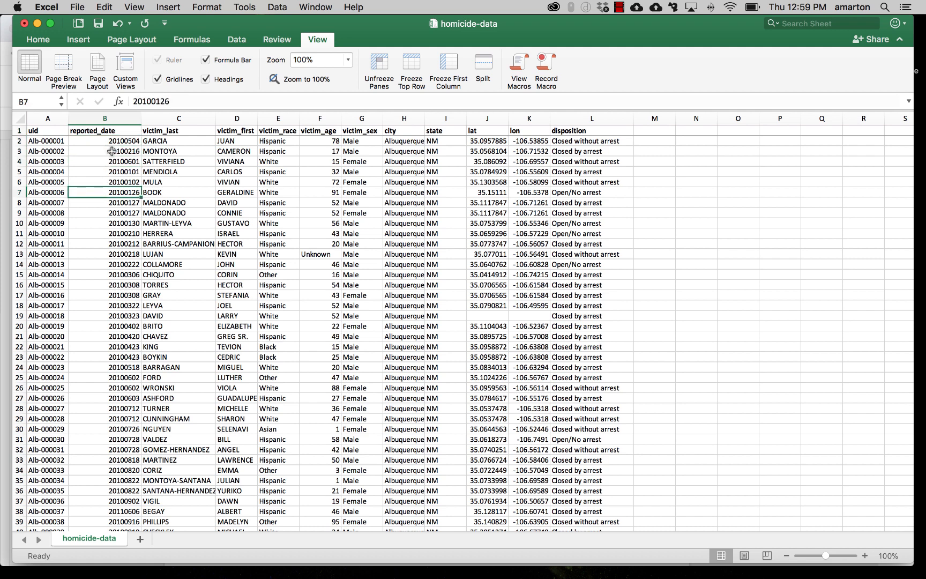
left_click(110, 141)
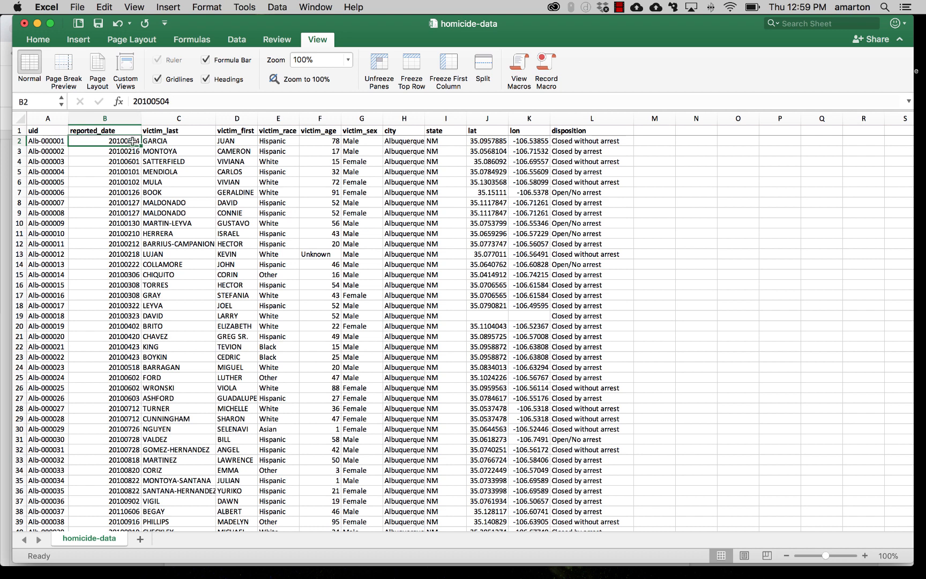
Step: Add a new column header named new_date in the first empty column after disposition
left_click(651, 133)
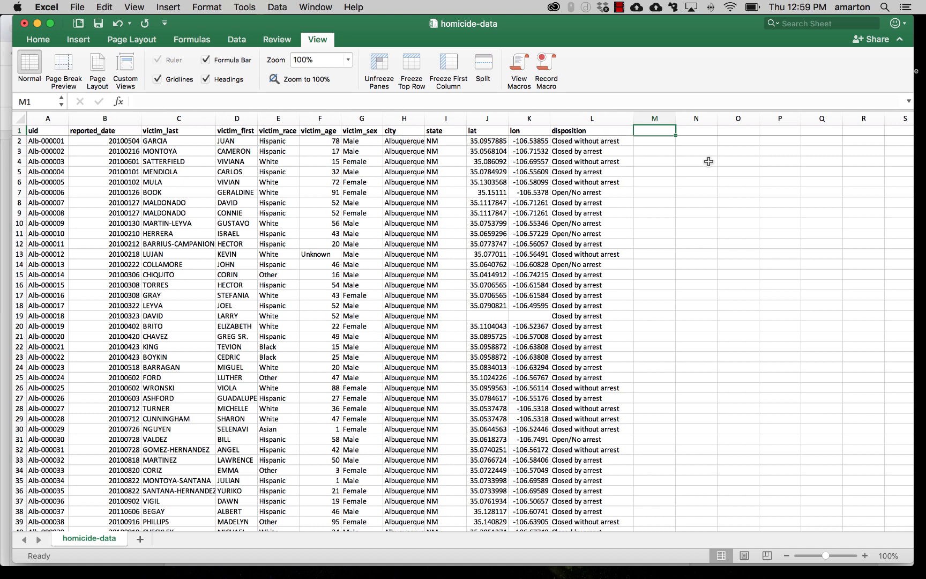
type("new")
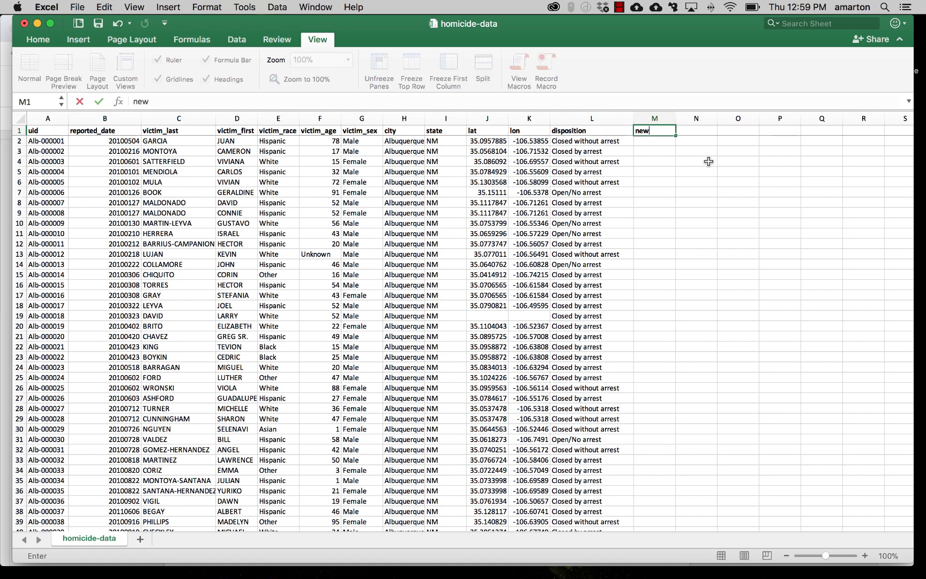
type("_date")
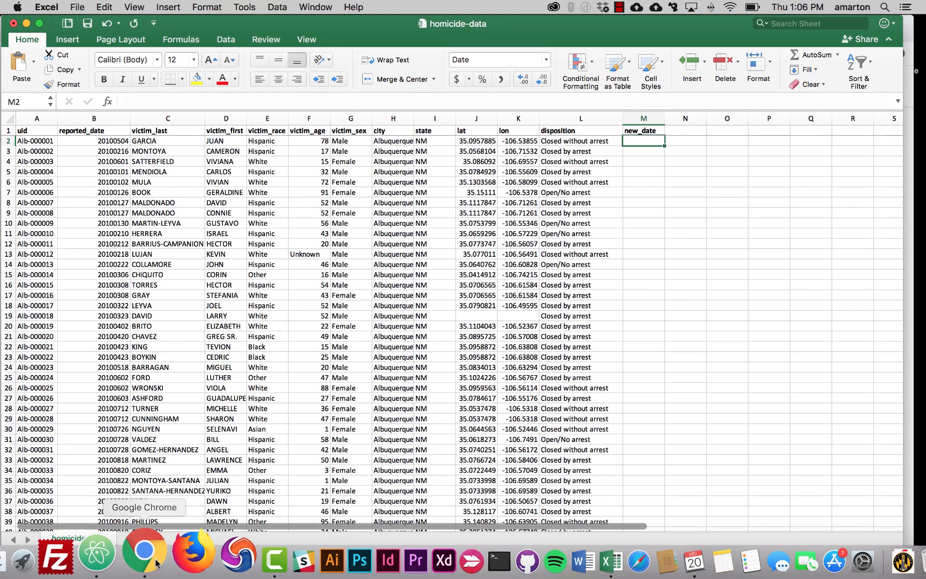
Step: Copy the =DATE(LEFT(B2,4),MID(B2,5,2),RIGHT(B2,2)) formula from the workshop document and enter it in the first new_date cell
left_click(157, 560)
left_click_drag(455, 303, 221, 298)
key("super+c")
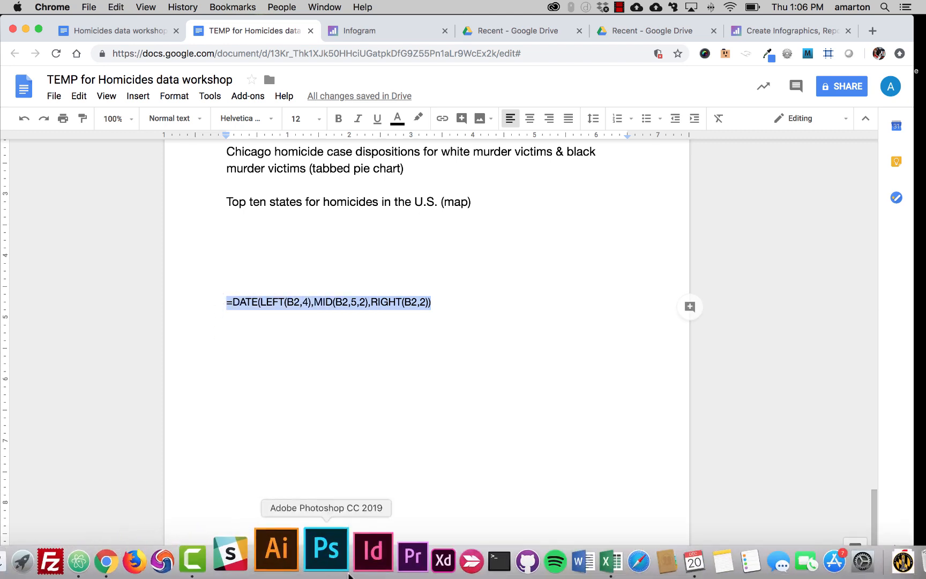
left_click(573, 560)
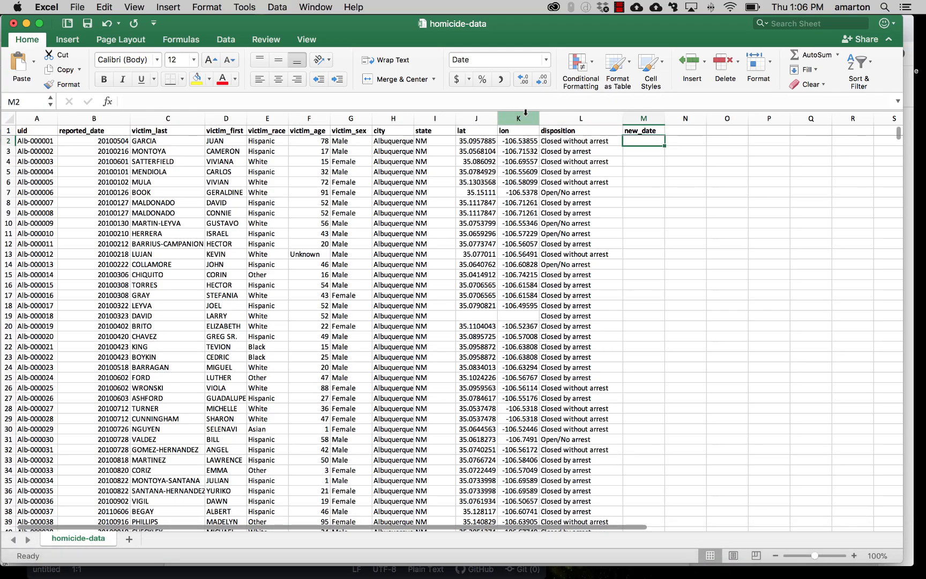
key("super+v")
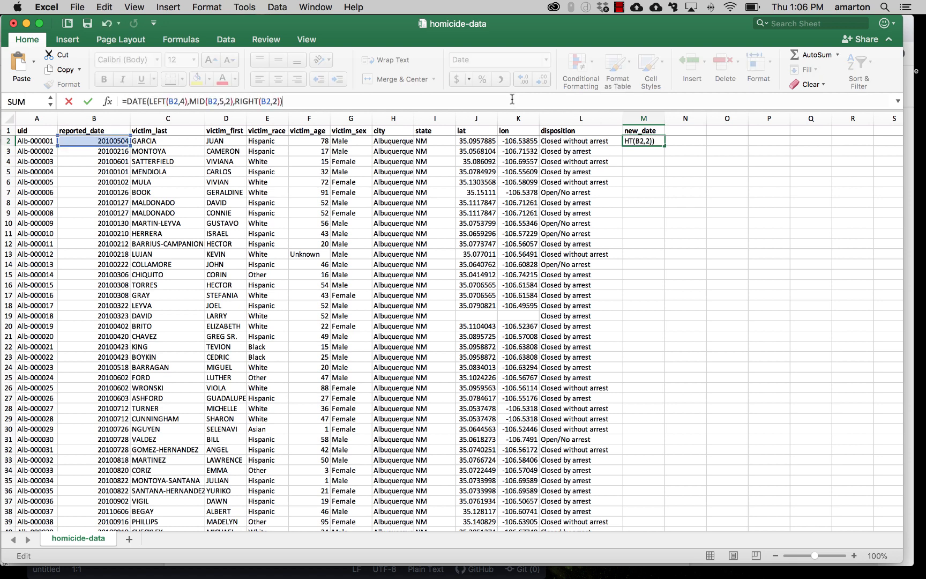
key("Return")
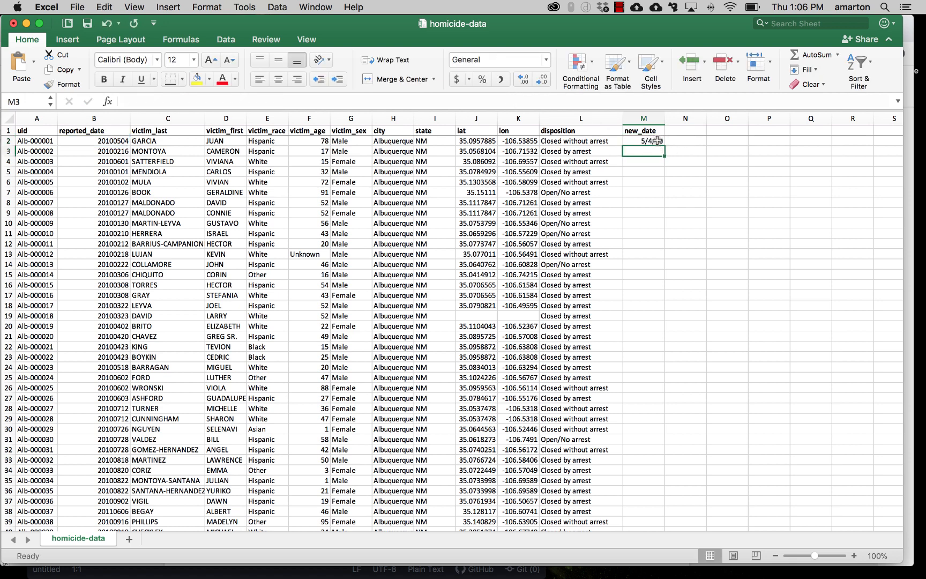
Step: Fill the date-conversion formula down the whole new_date column and return to its header
left_click(657, 141)
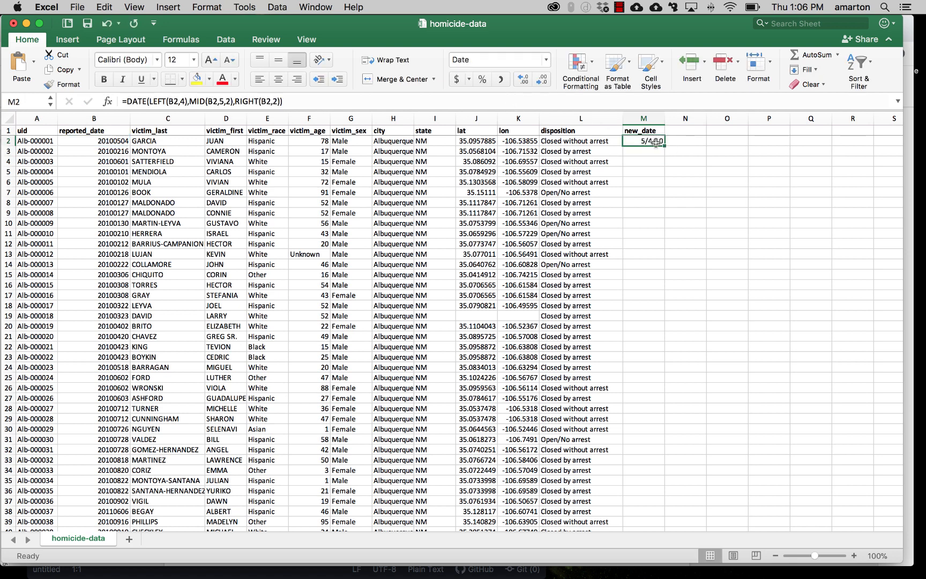
double_click(664, 145)
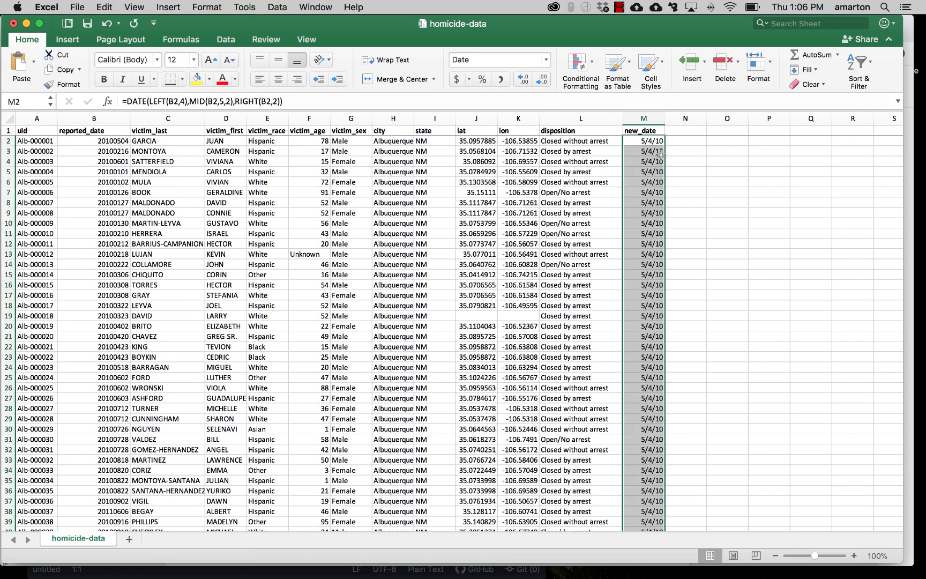
left_click(650, 152)
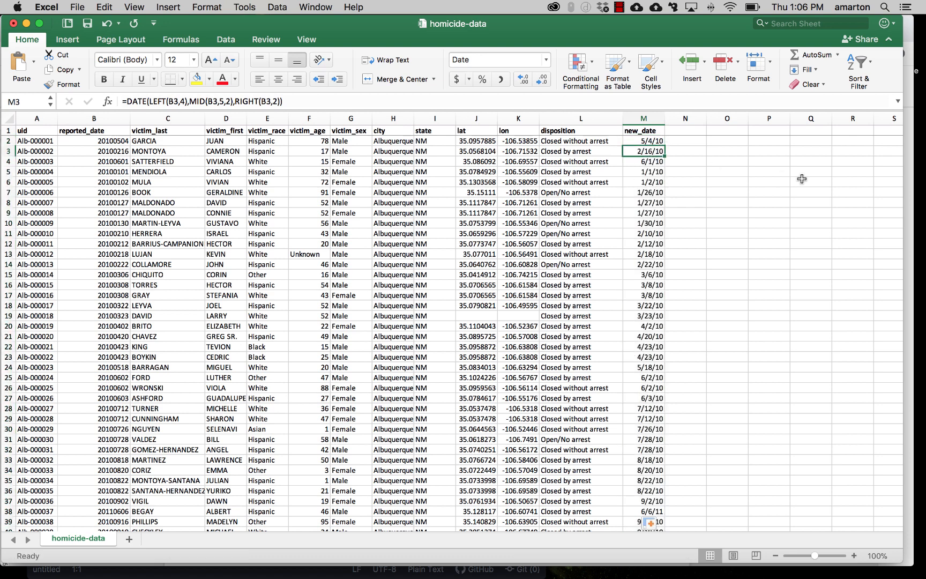
key("ctrl+Up")
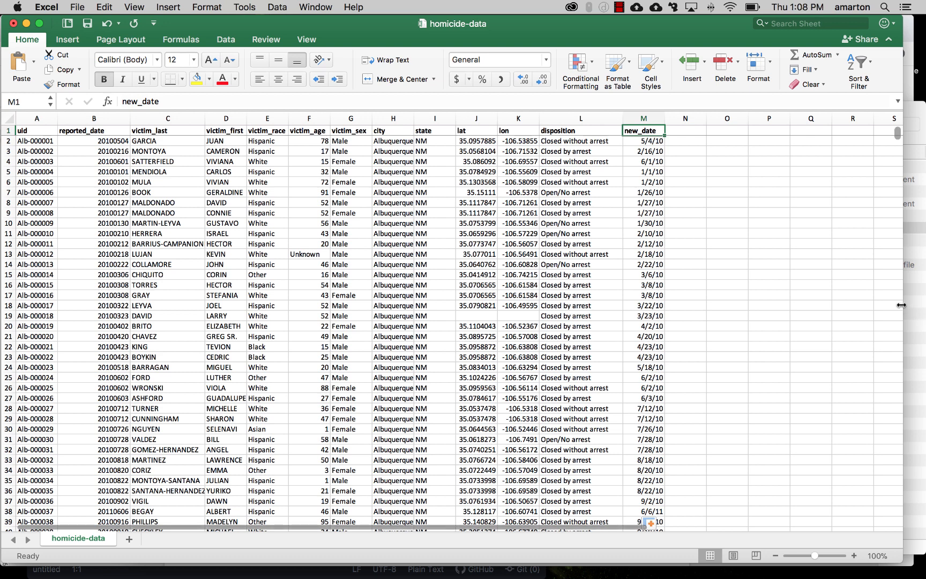
left_click_drag(904, 306, 925, 307)
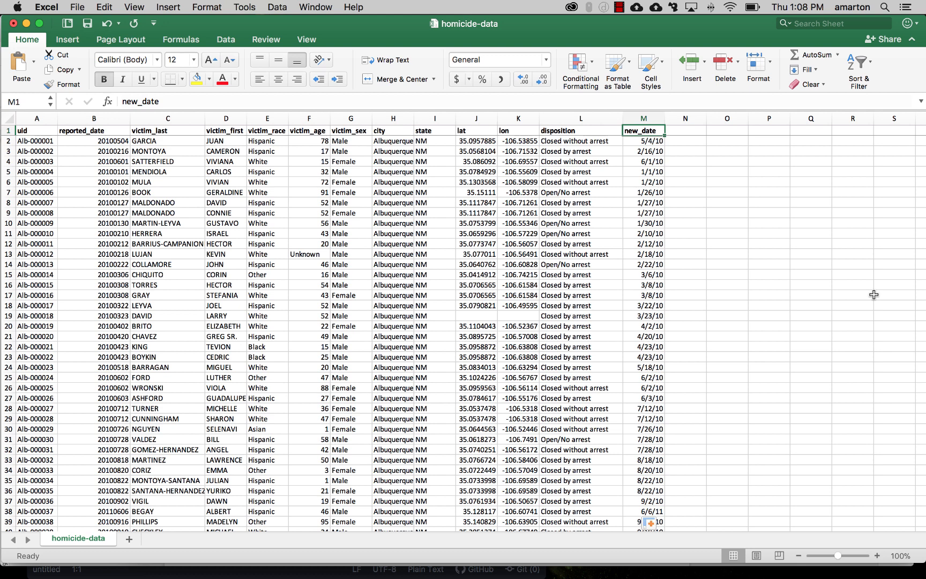
Step: Sort the dataset by victim_last from A to Z
left_click(223, 42)
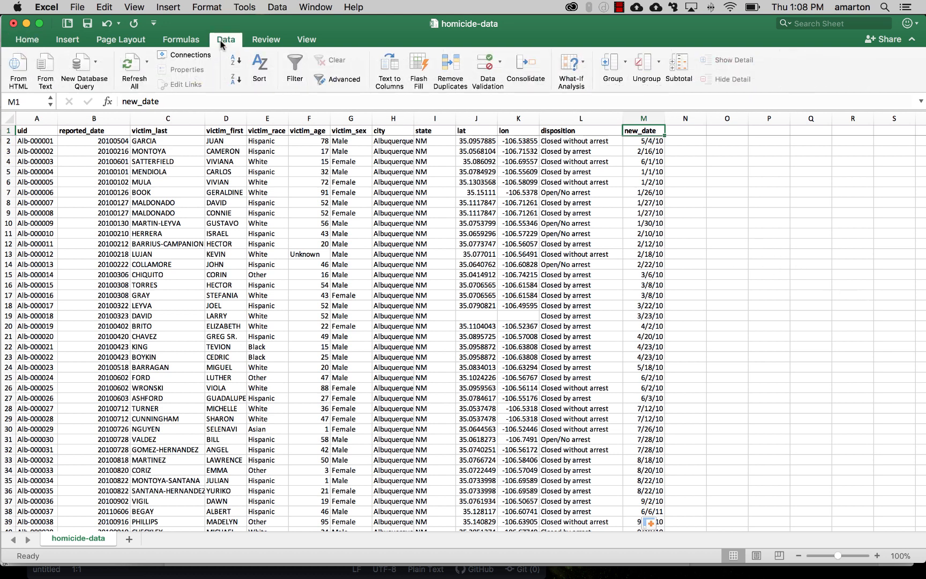
left_click(260, 69)
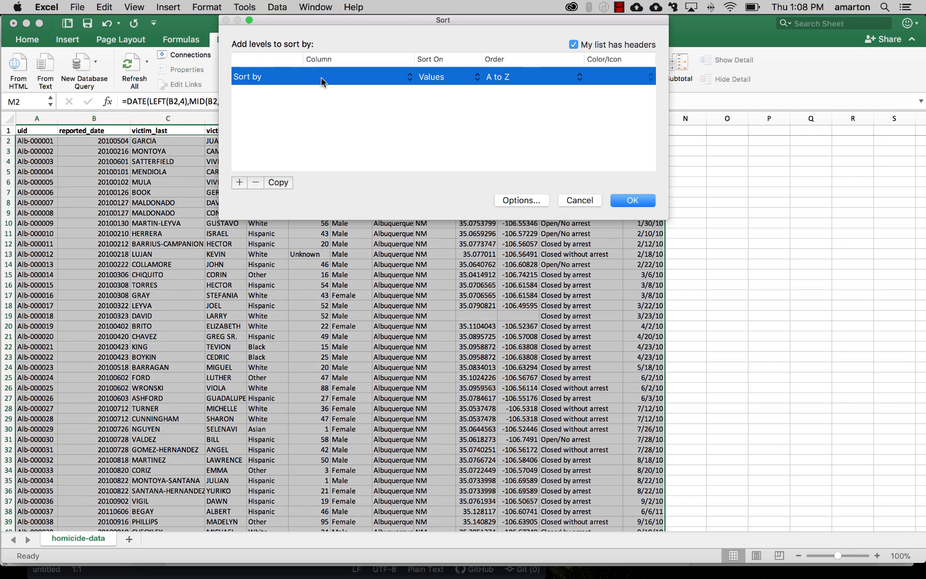
left_click(406, 80)
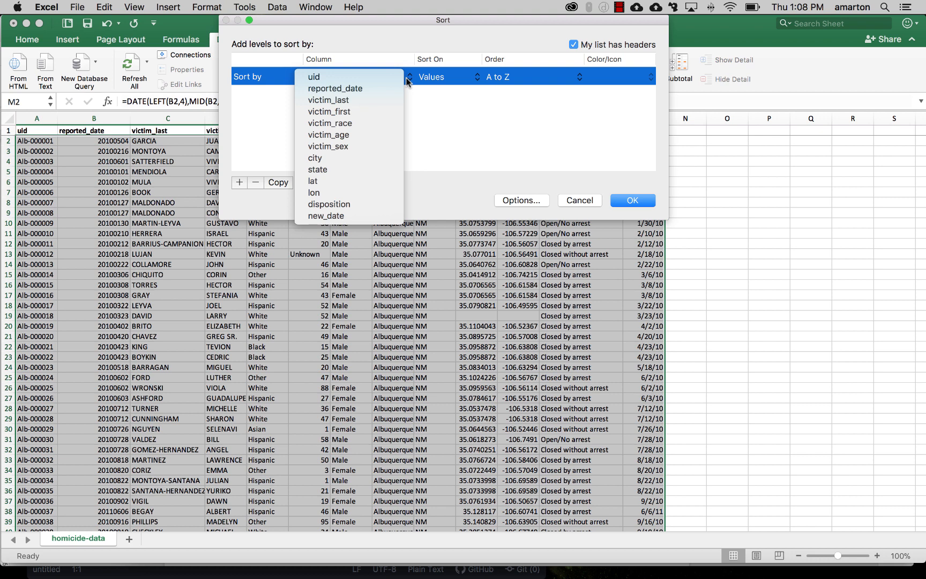
left_click(377, 101)
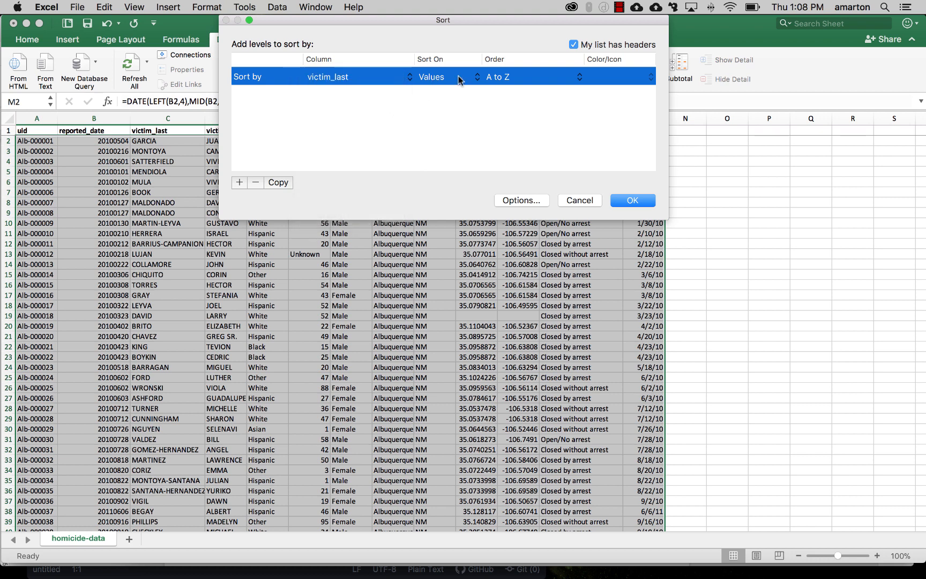
left_click(633, 201)
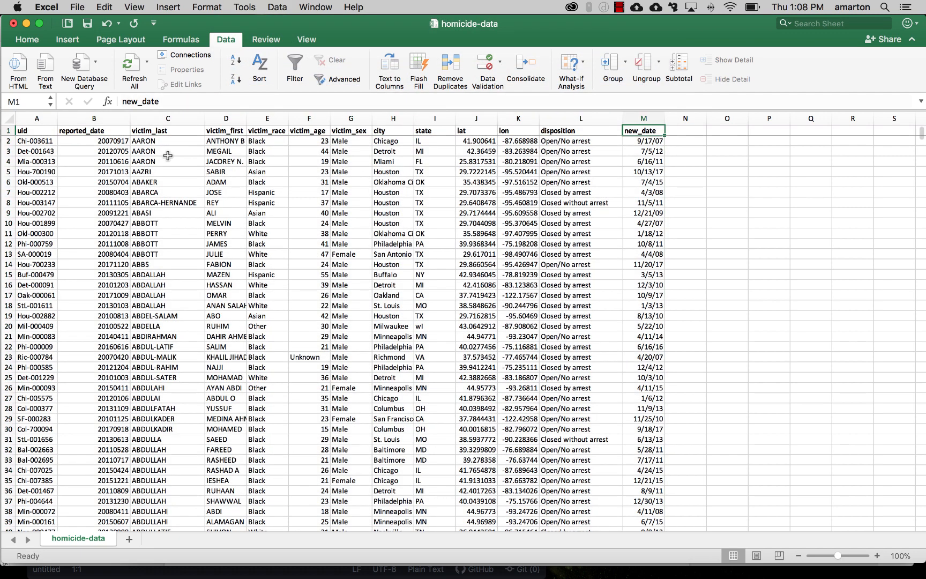
left_click(167, 152)
left_click(160, 142)
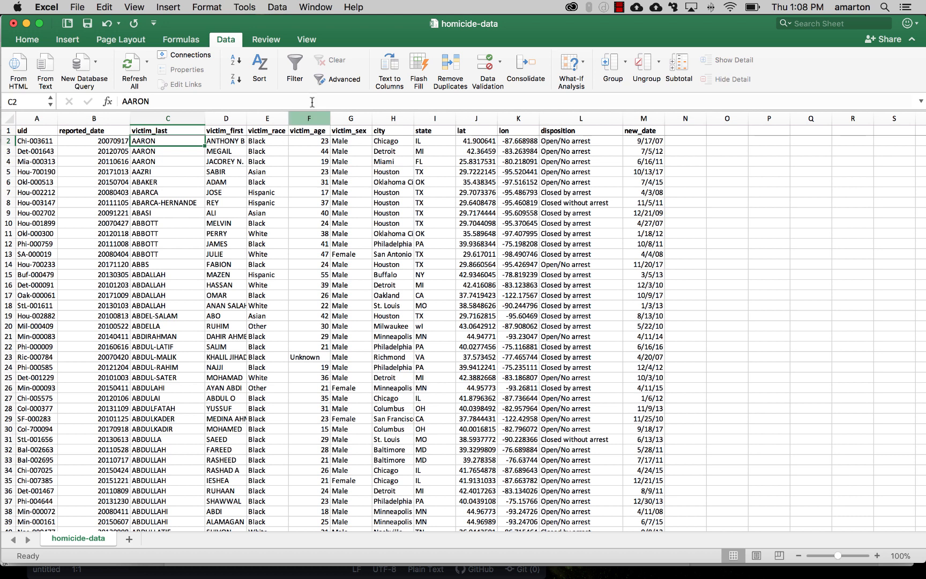
Step: Sort the dataset by state from Z to A
left_click(261, 70)
left_click(347, 76)
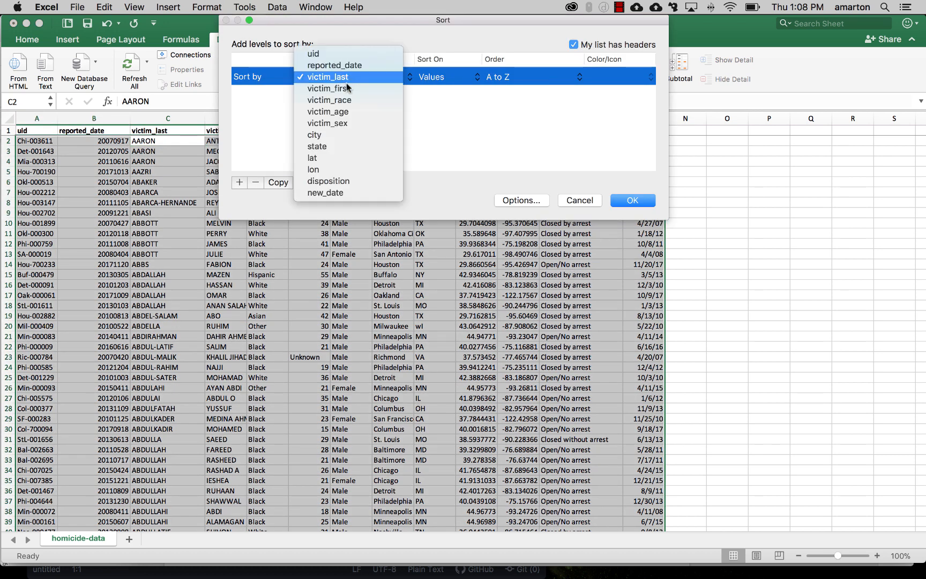
left_click(344, 147)
left_click(504, 78)
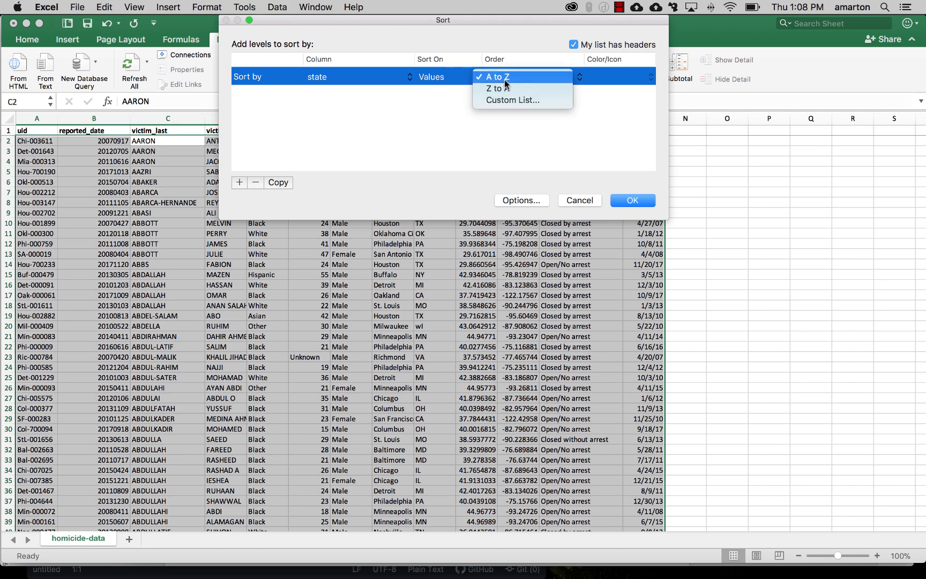
left_click(498, 76)
left_click(632, 200)
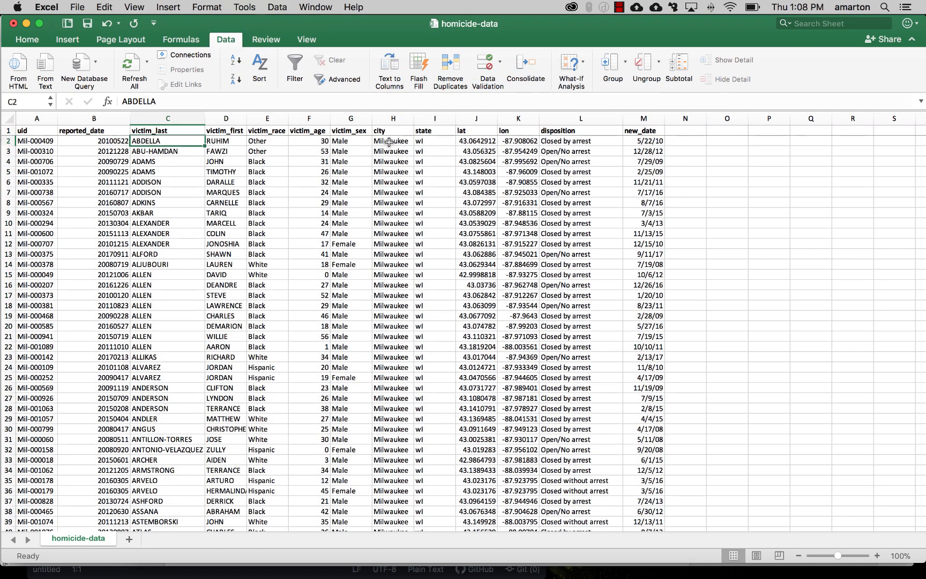
left_click(393, 141)
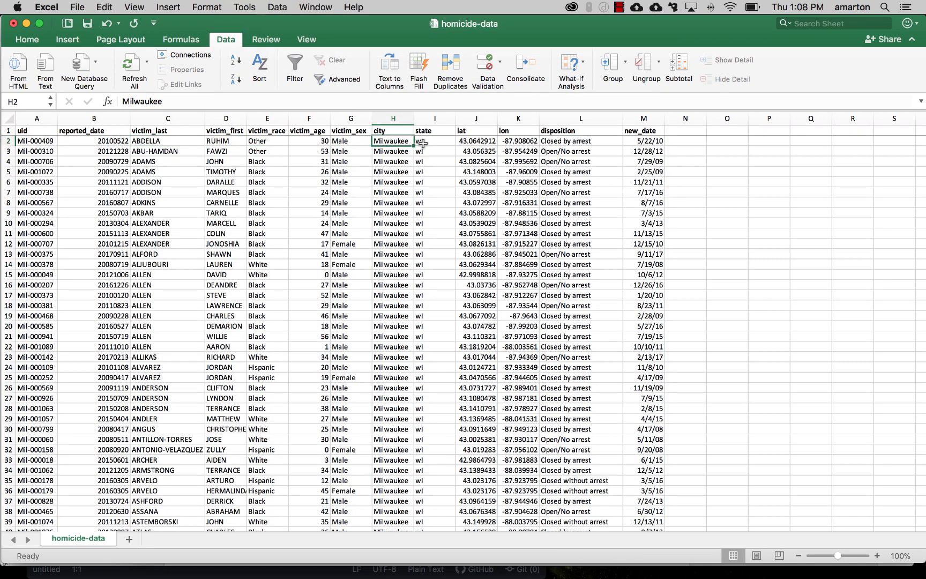
left_click(423, 142)
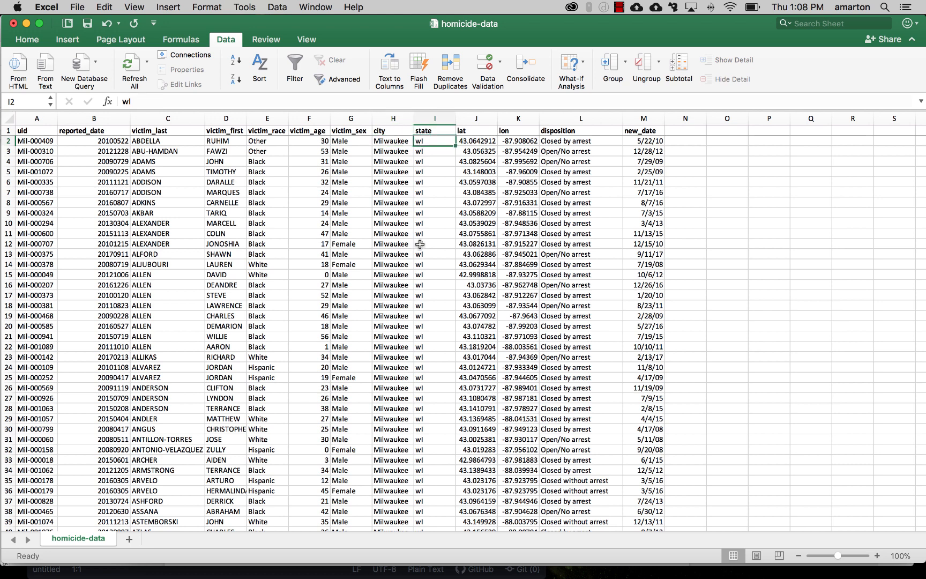
Step: Sort the dataset by uid from A to Z to restore the original order
left_click(259, 65)
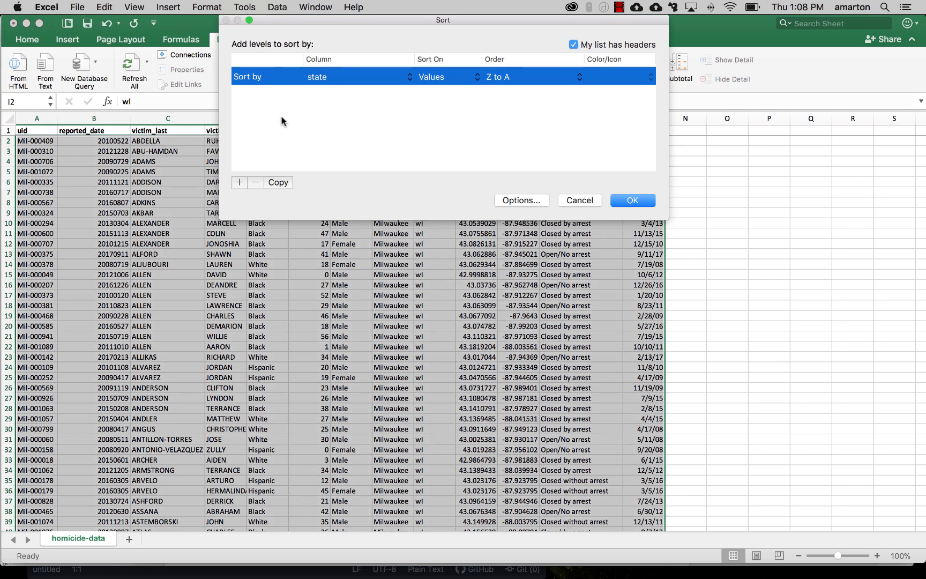
left_click(486, 77)
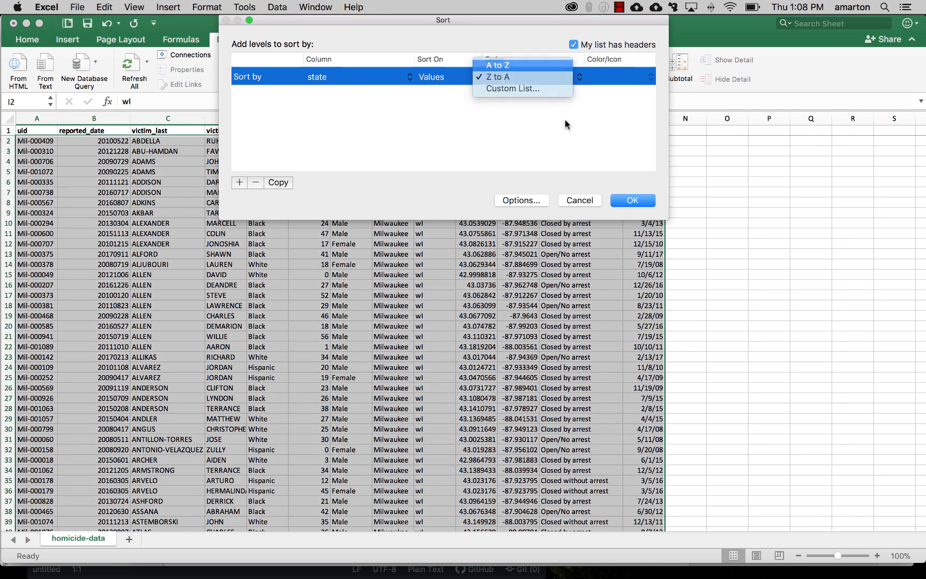
key("Return")
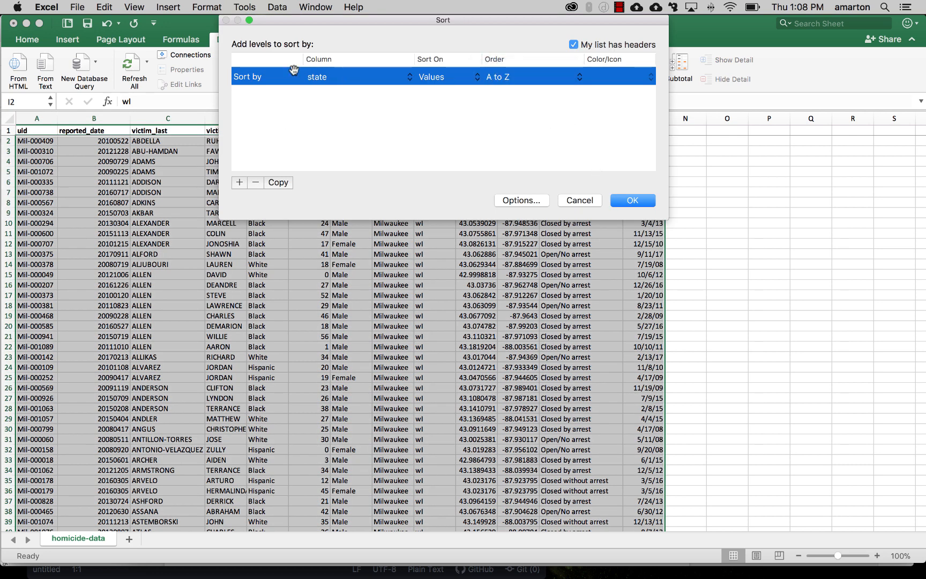
left_click(352, 79)
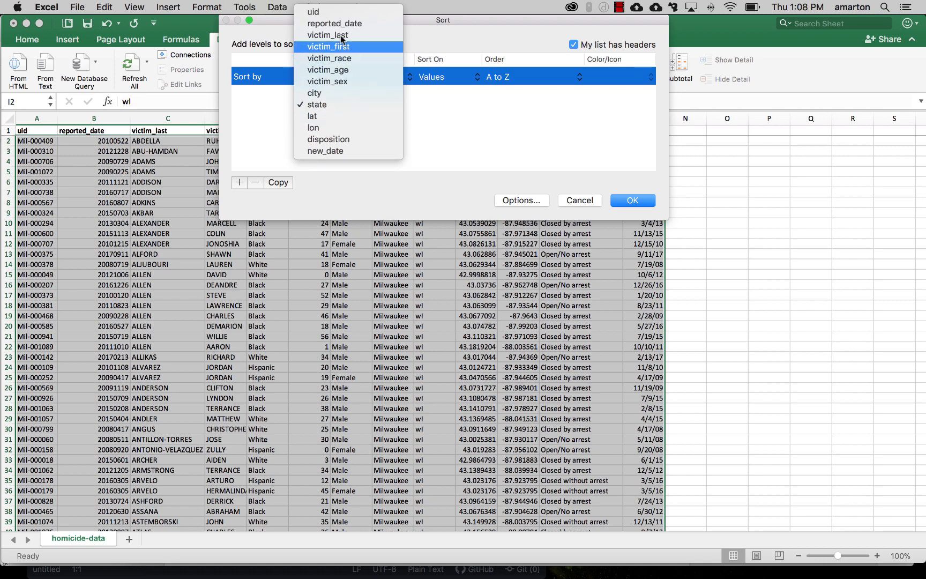
left_click(342, 10)
left_click(633, 201)
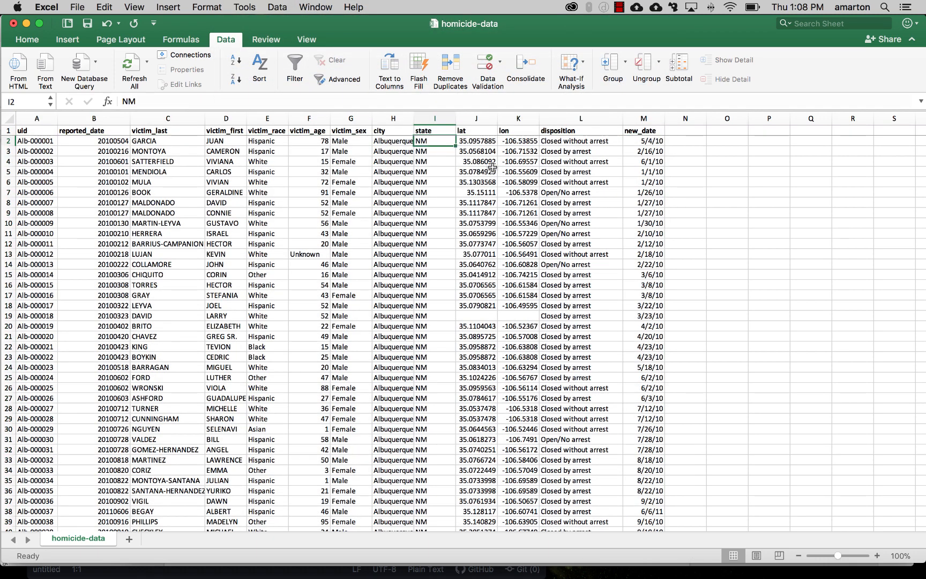
Step: Insert a PivotTable of the full homicide-data range on a new worksheet
left_click(477, 171)
left_click(477, 140)
left_click(403, 141)
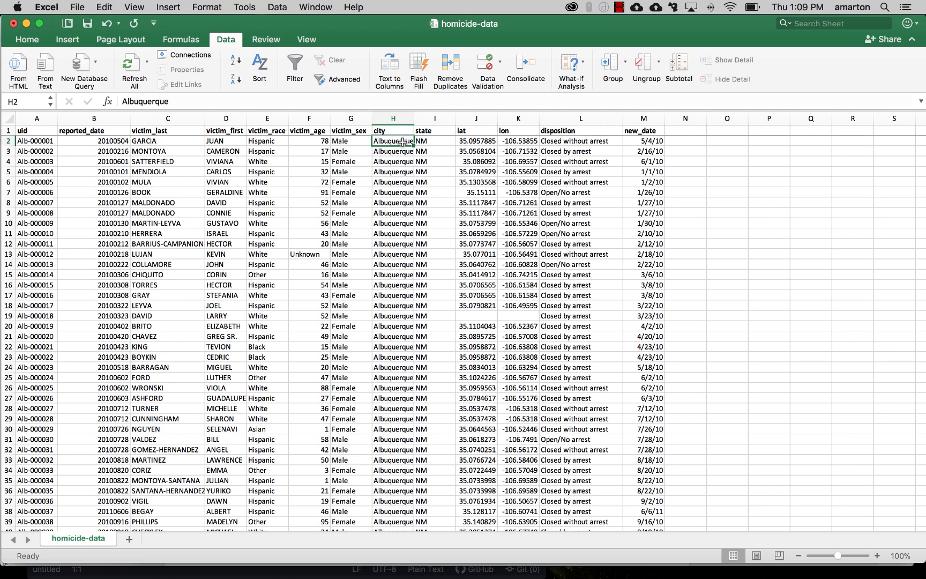
left_click(259, 189)
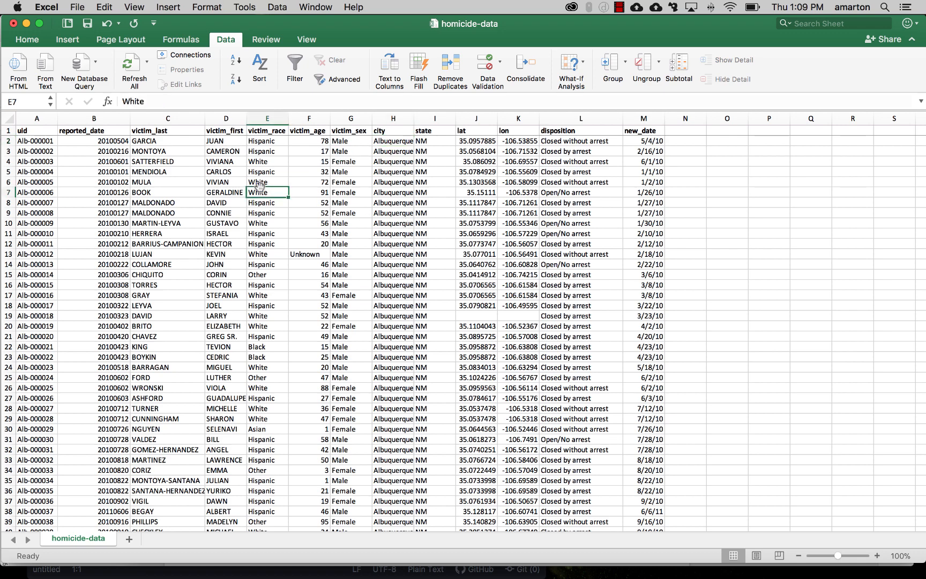
left_click(72, 40)
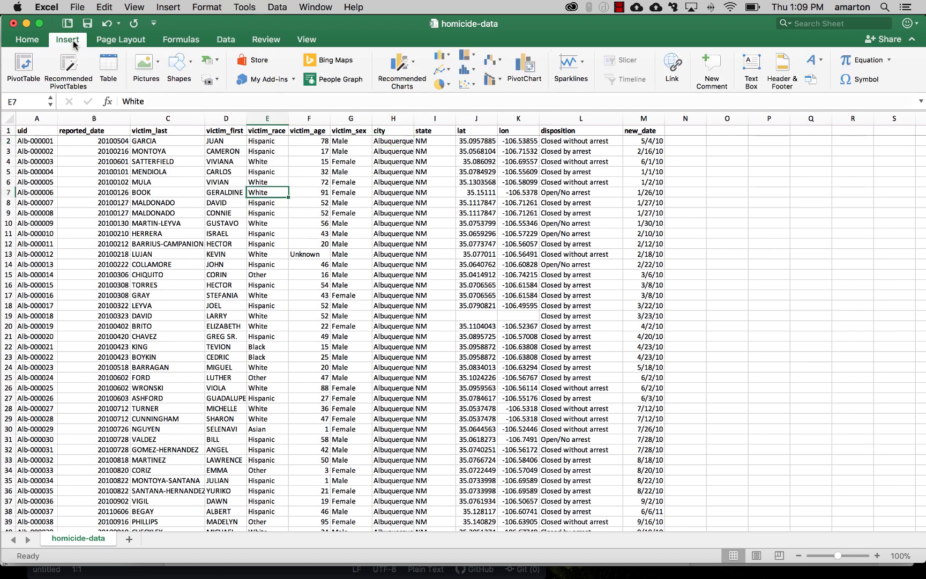
left_click(32, 67)
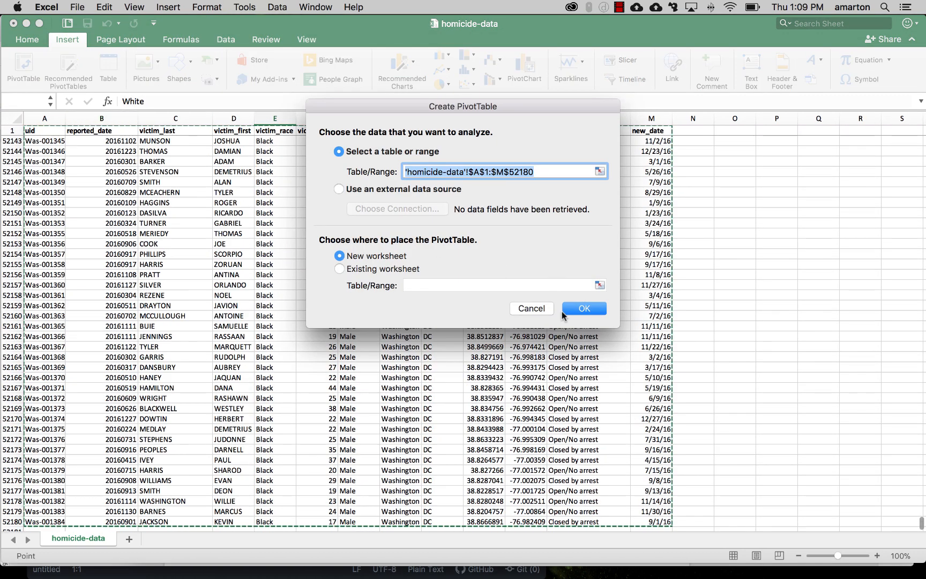
left_click(576, 309)
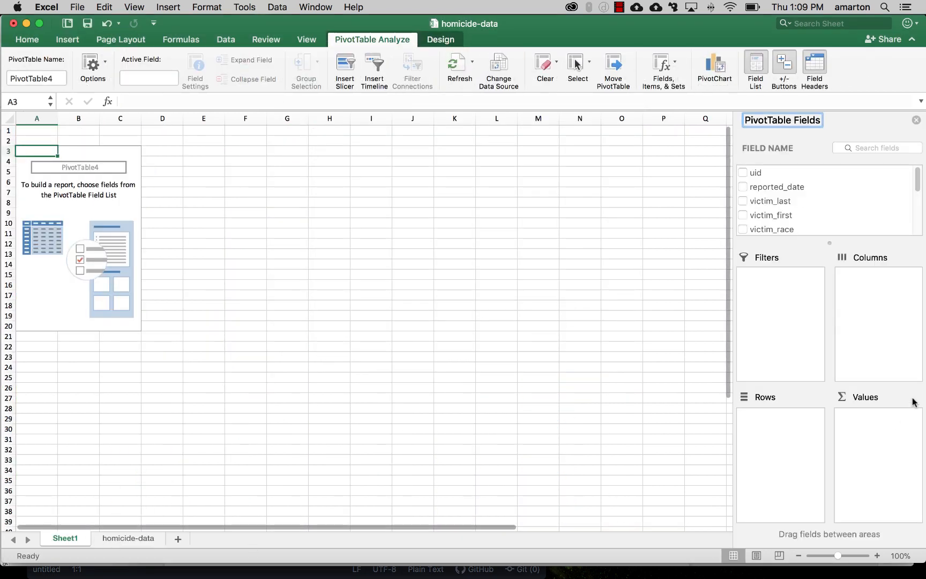
Step: Add the victim_race field to the PivotTable rows
mouse_move(917, 194)
left_mouse_down()
mouse_move(918, 220)
mouse_move(917, 182)
mouse_move(917, 192)
left_mouse_up()
left_click(757, 192)
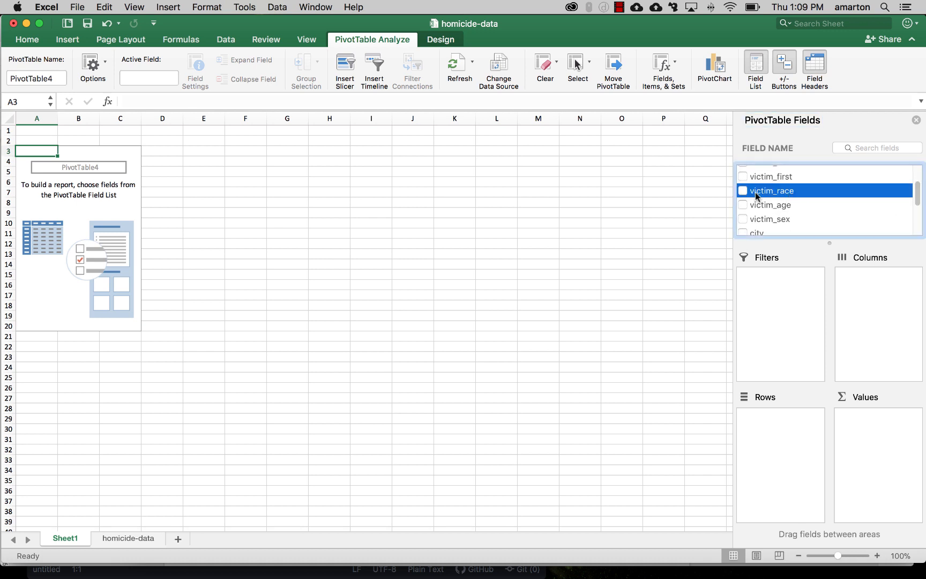
left_click_drag(755, 192, 787, 435)
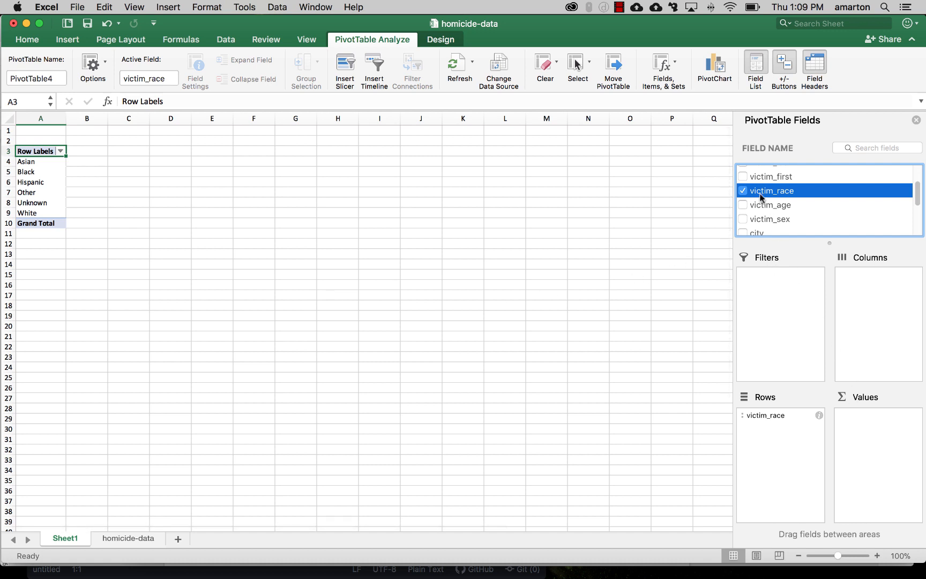
Step: Count victims per race by adding victim_race to the PivotTable values
left_click_drag(761, 197, 885, 438)
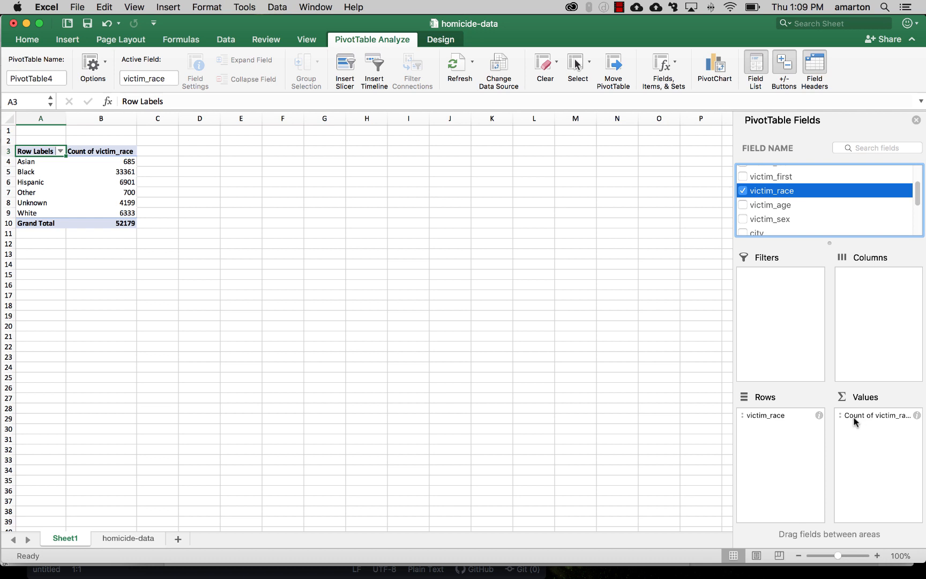
left_click(123, 162)
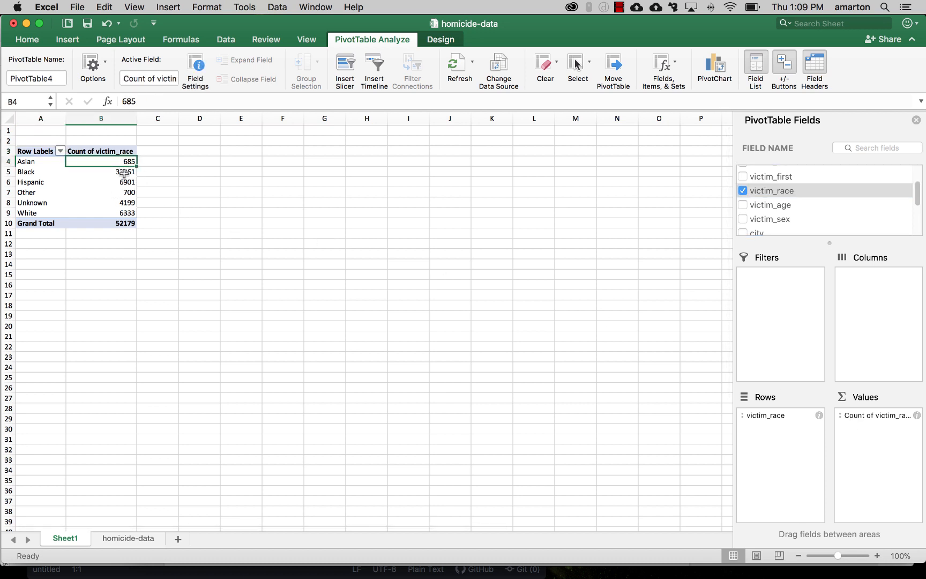
left_click(125, 172)
left_click(127, 182)
left_click(128, 203)
left_click(132, 213)
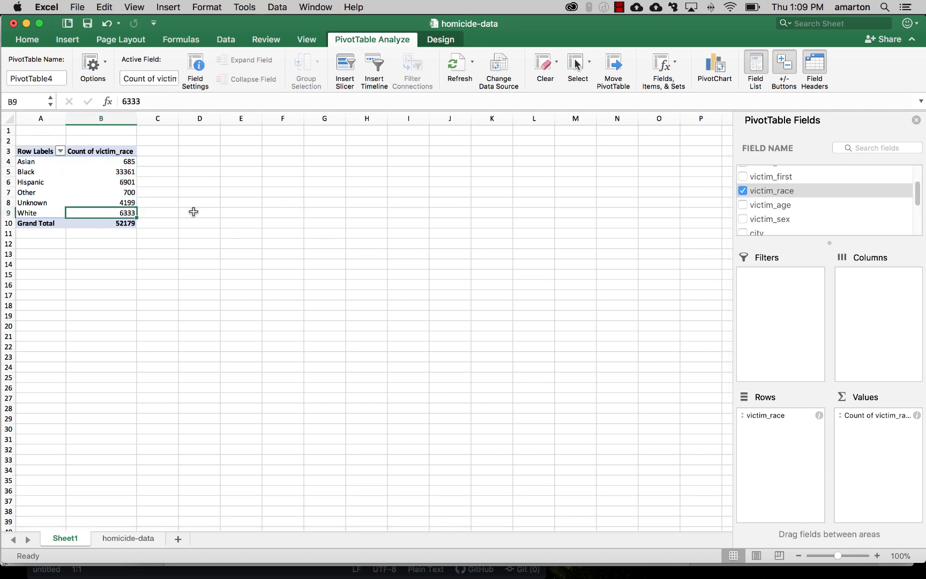
left_click(125, 173)
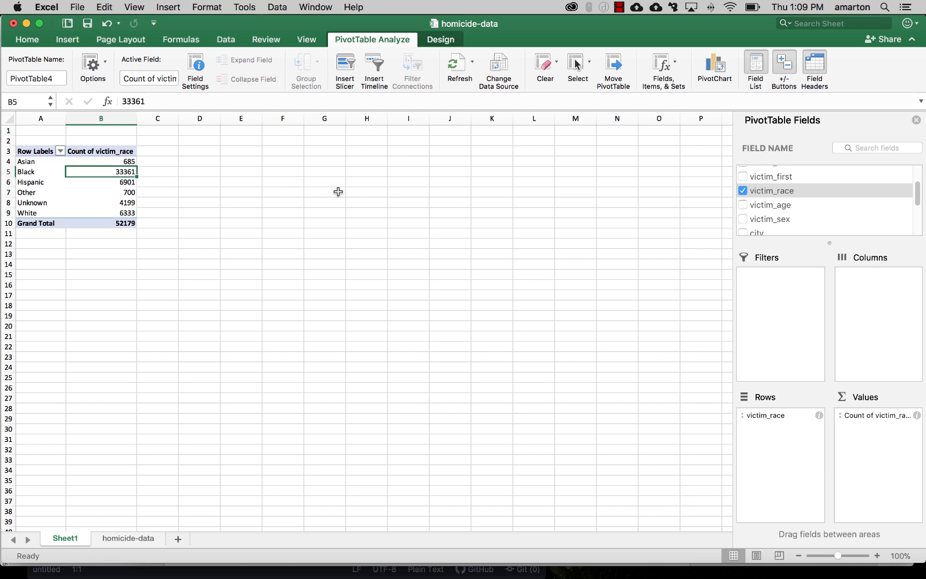
Step: Step through the race counts in the PivotTable's value column
key("Down")
key("Down")
key("Down")
key("Down")
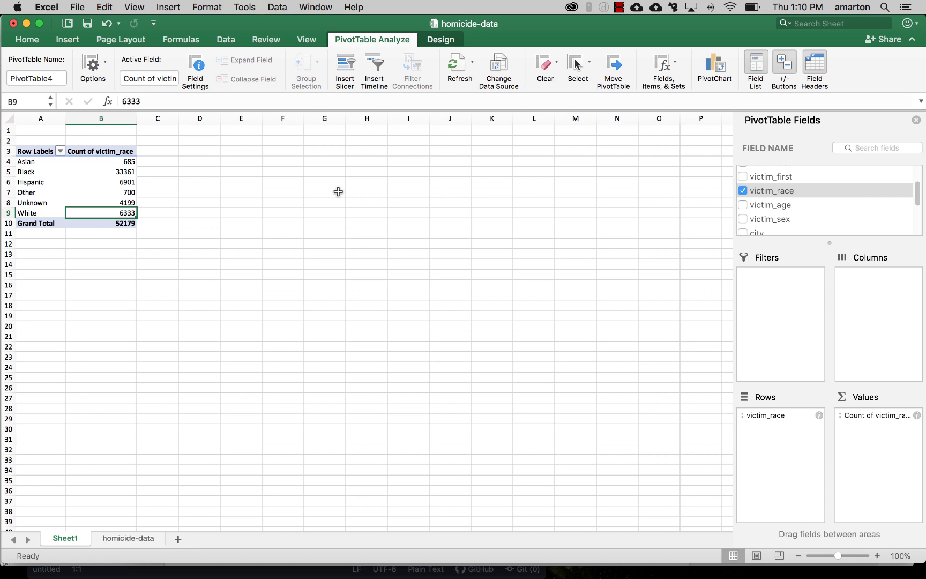
key("Up")
key("Up")
key("Up")
key("Up")
key("Down")
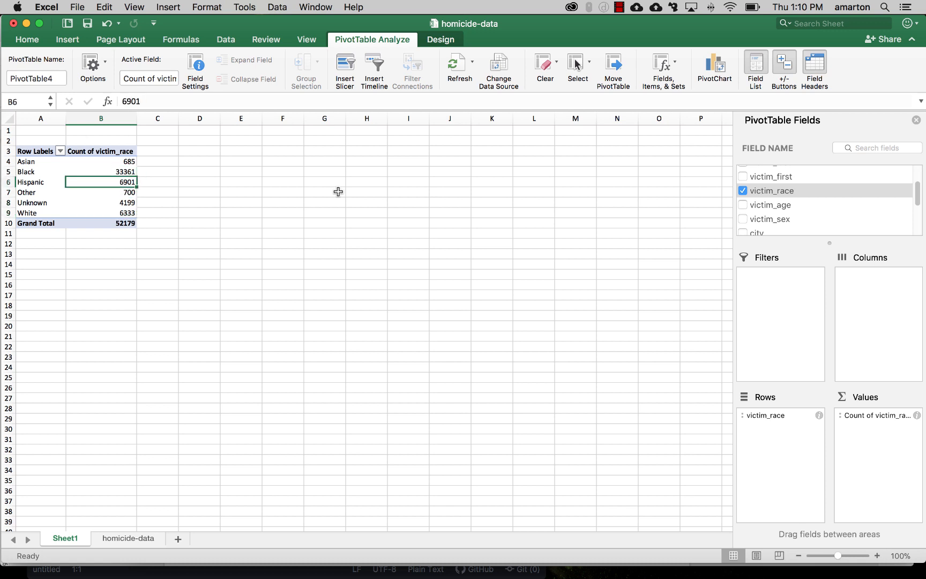
key("Down")
key("Down")
key("Down")
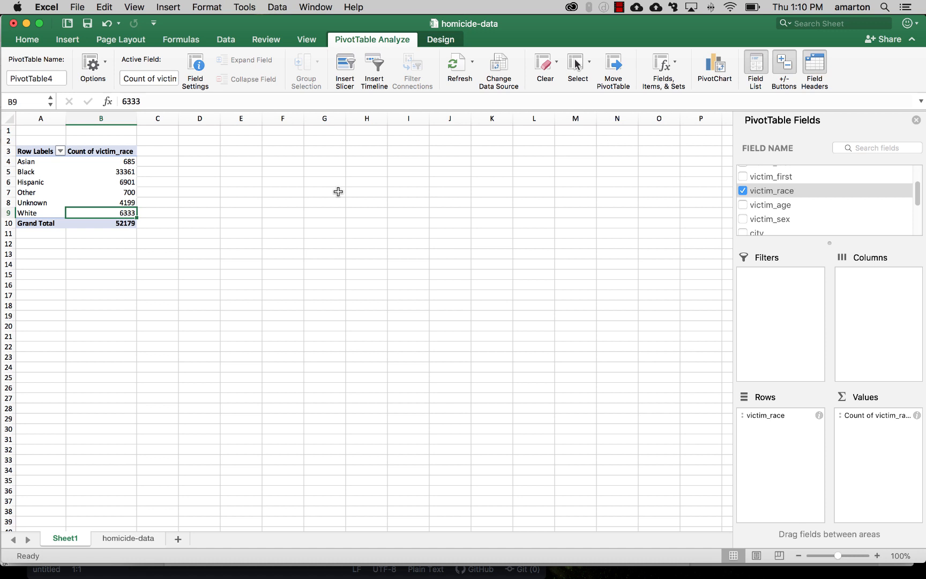
key("Up")
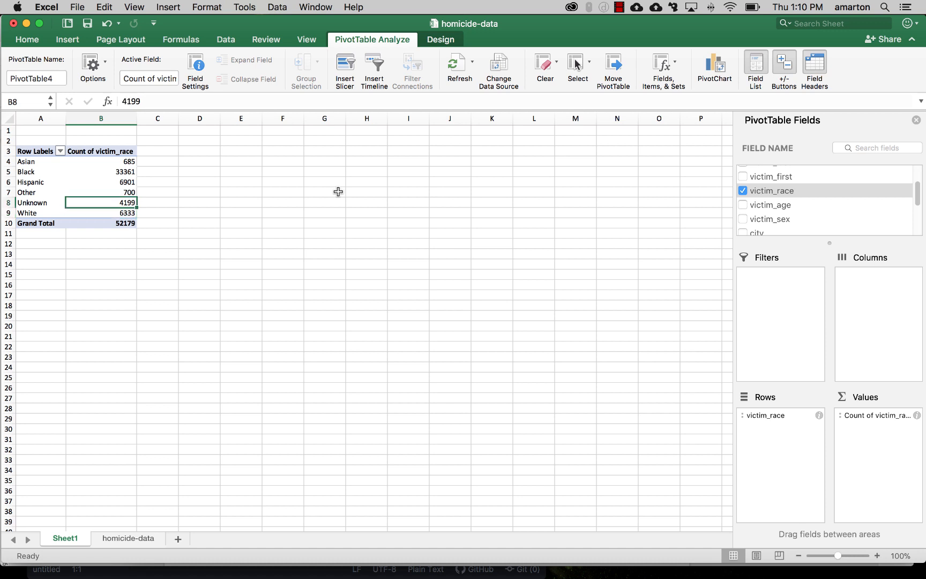
key("Up")
key("Up")
key("Up")
key("Up")
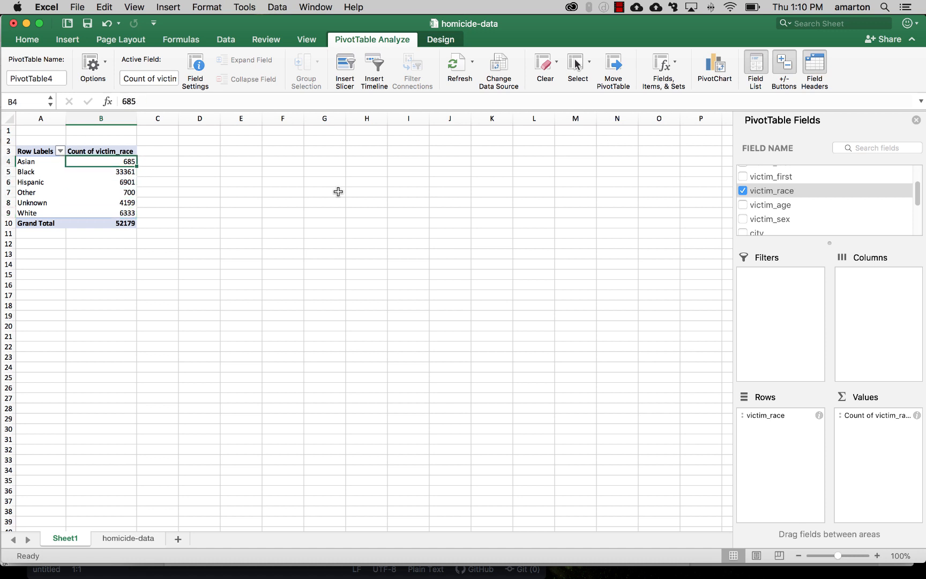
Step: Enter the formula =B4/$B$10 beside the Asian count to compute its share of the grand total
left_click(171, 161)
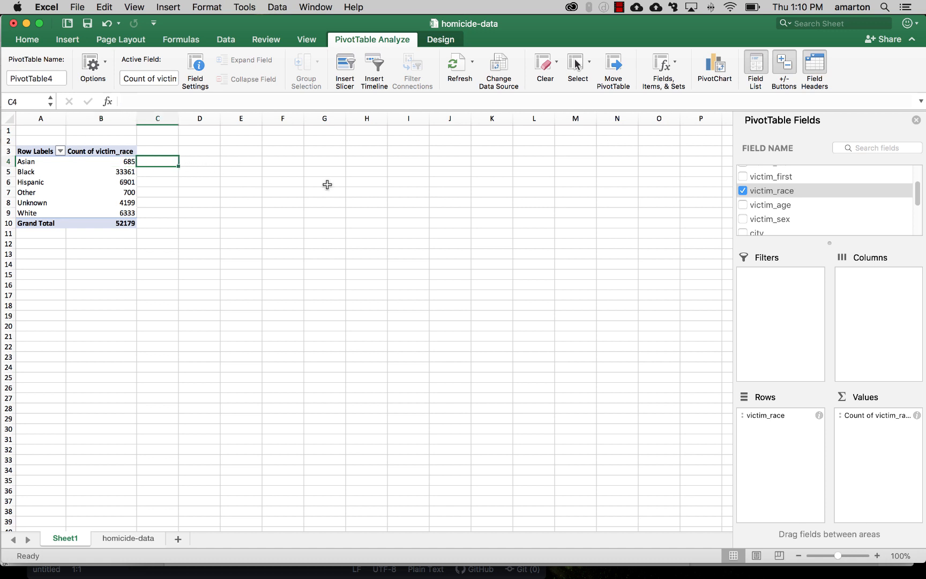
left_click(259, 101)
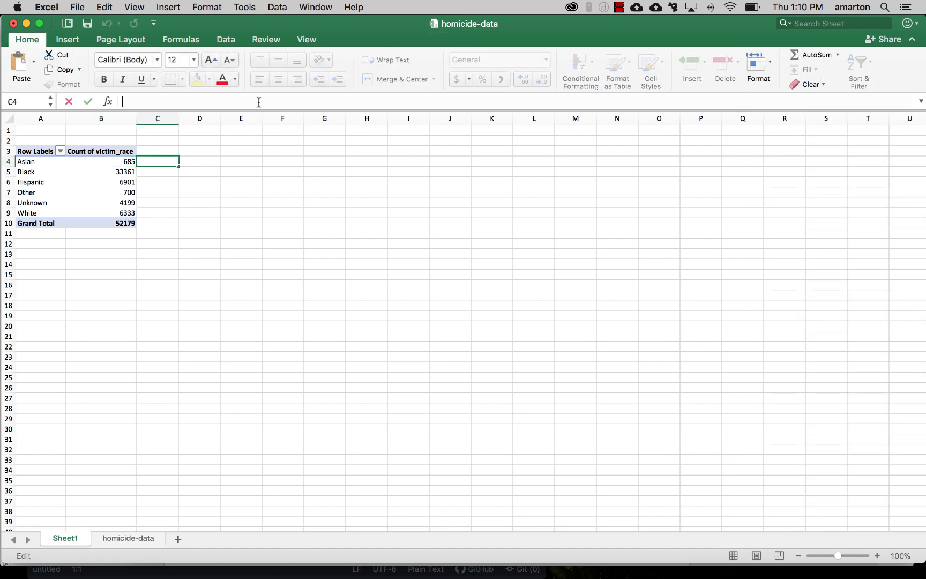
type("=")
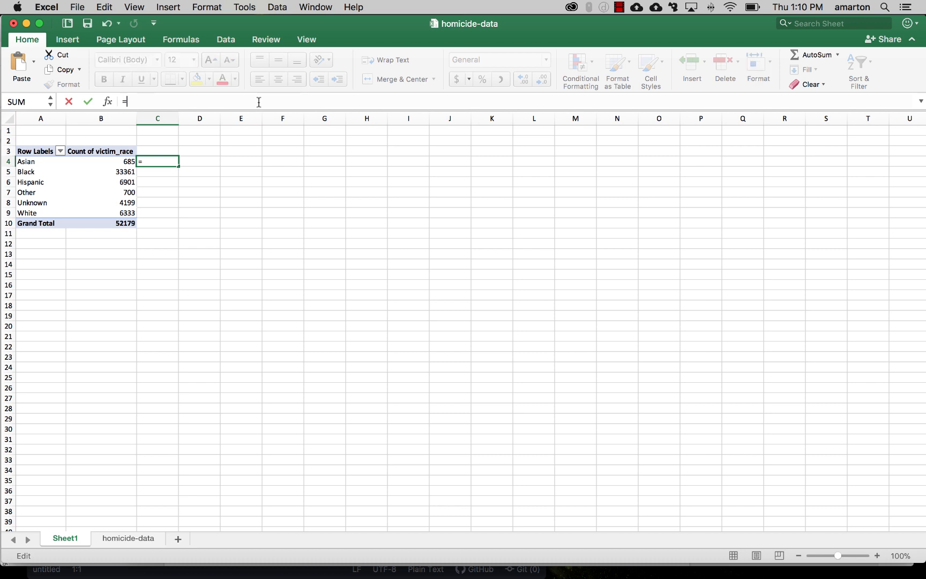
type("B2")
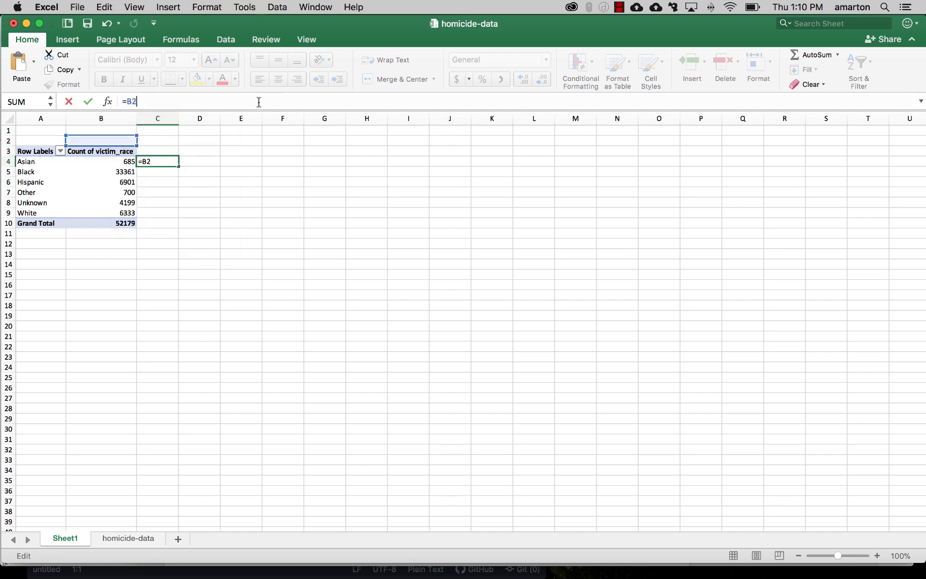
type("/$B$10")
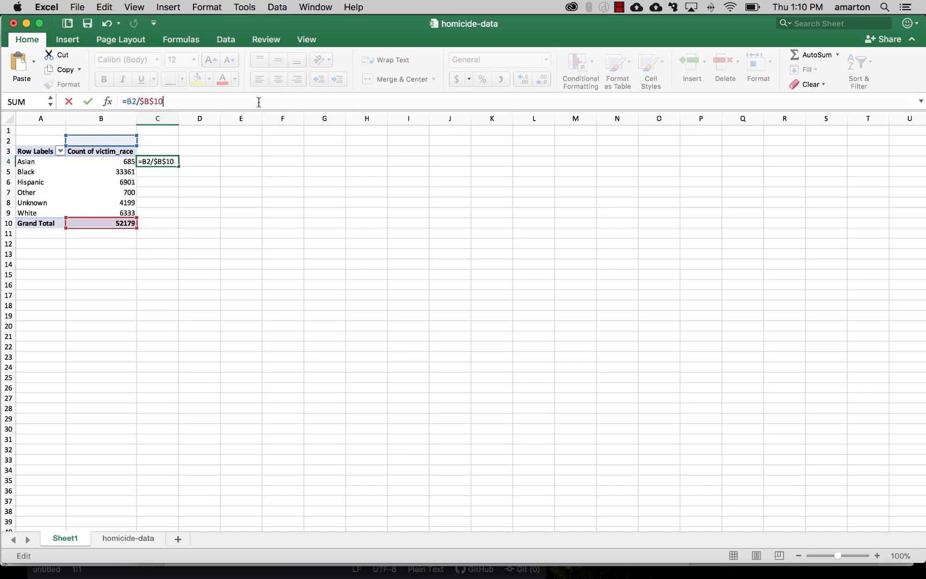
key("Return")
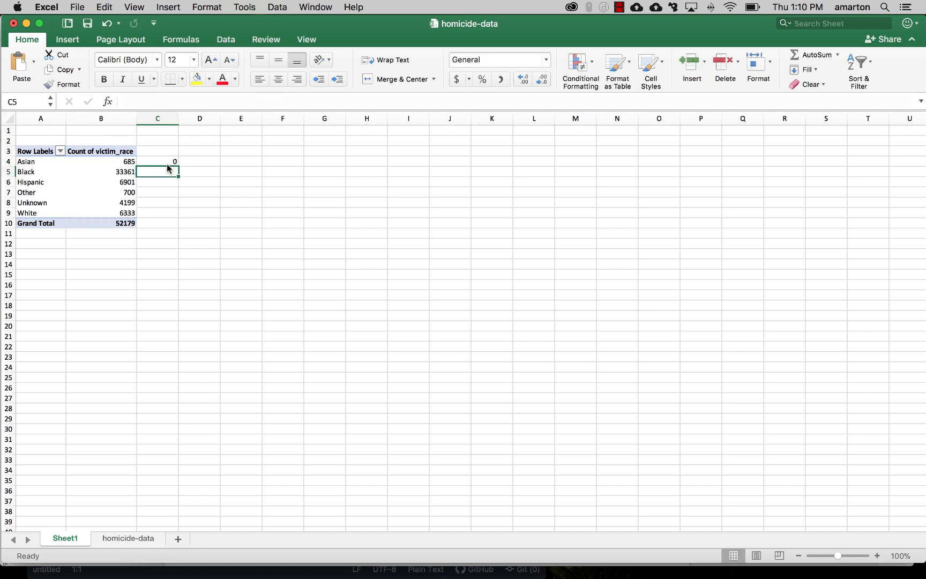
left_click(164, 161)
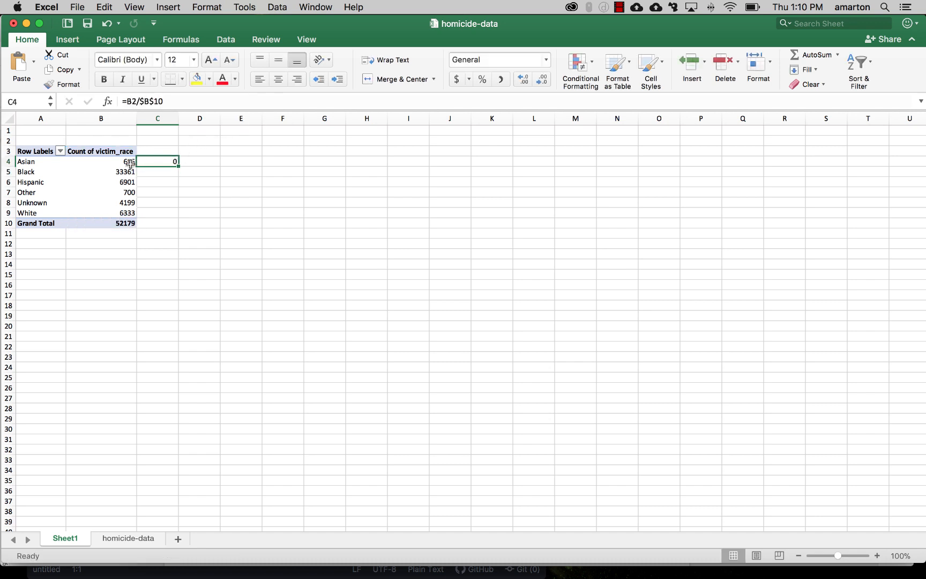
left_click(134, 102)
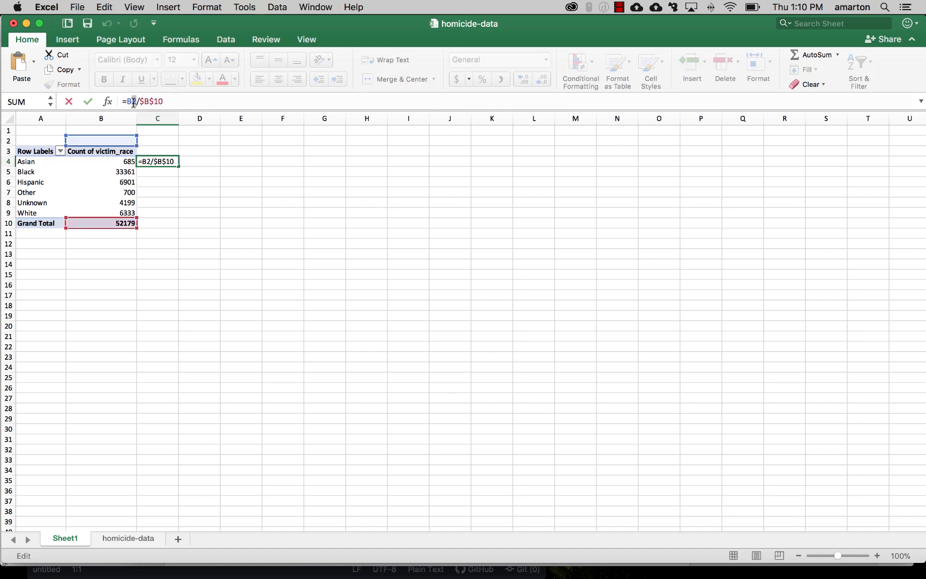
key("BackSpace")
type("4")
key("Return")
Step: Format column C as Percentage with 0 decimal places
right_click(169, 124)
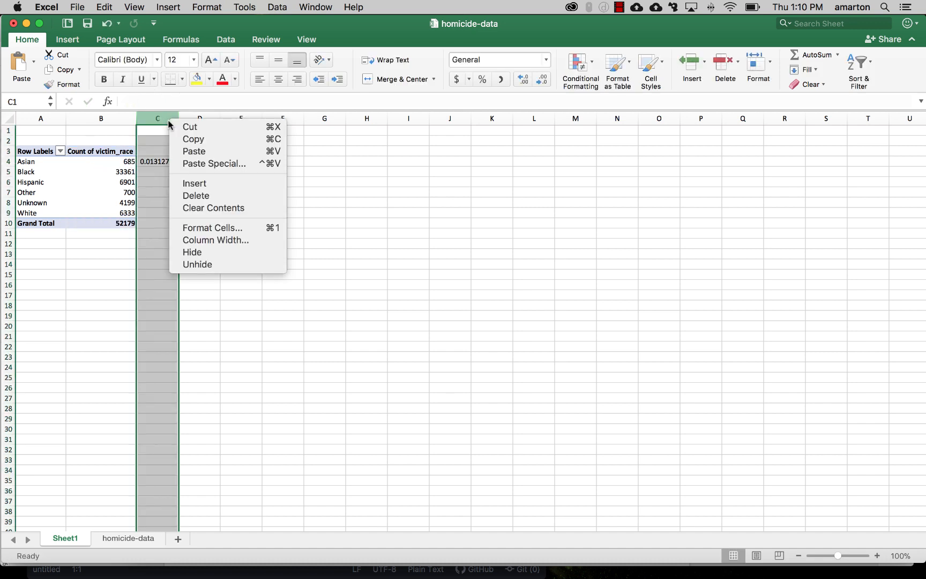
left_click(200, 234)
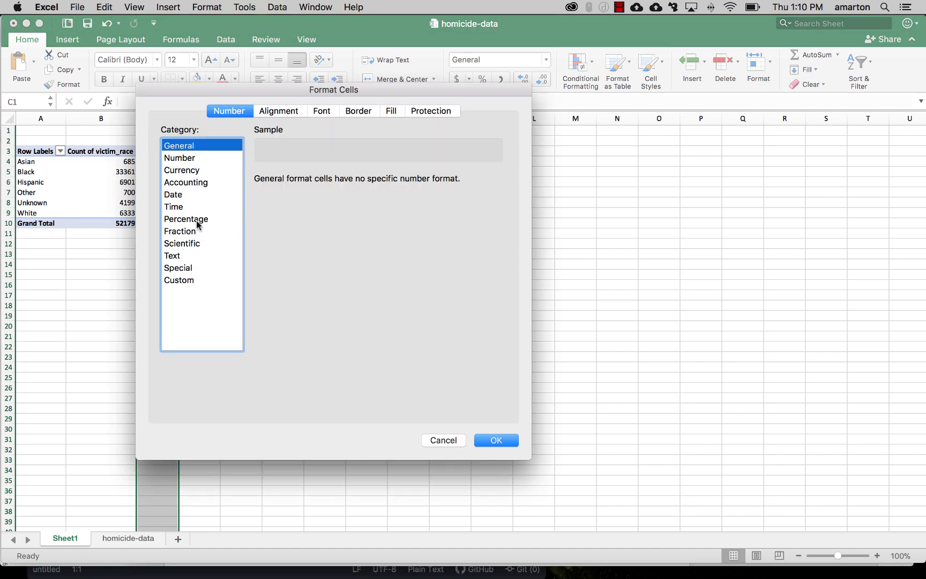
left_click(186, 219)
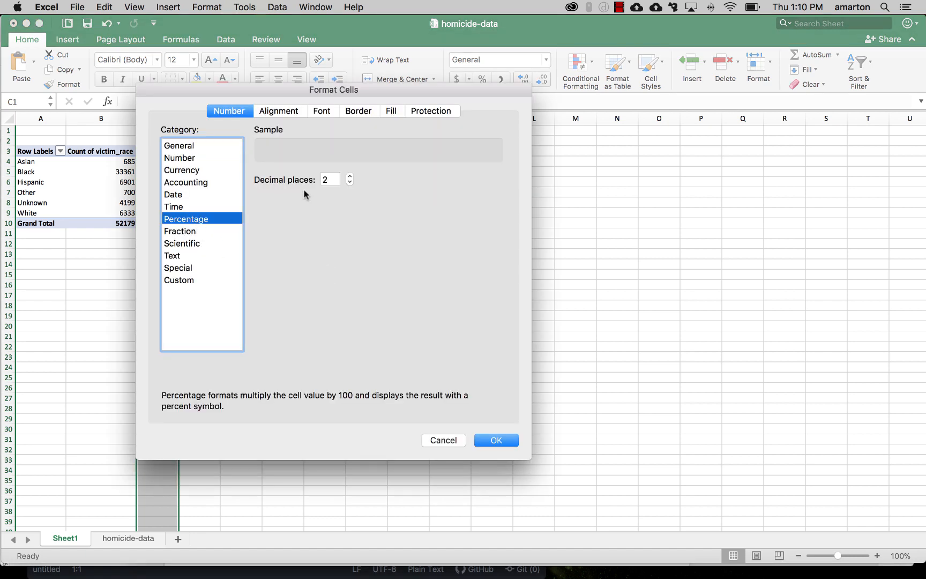
double_click(350, 182)
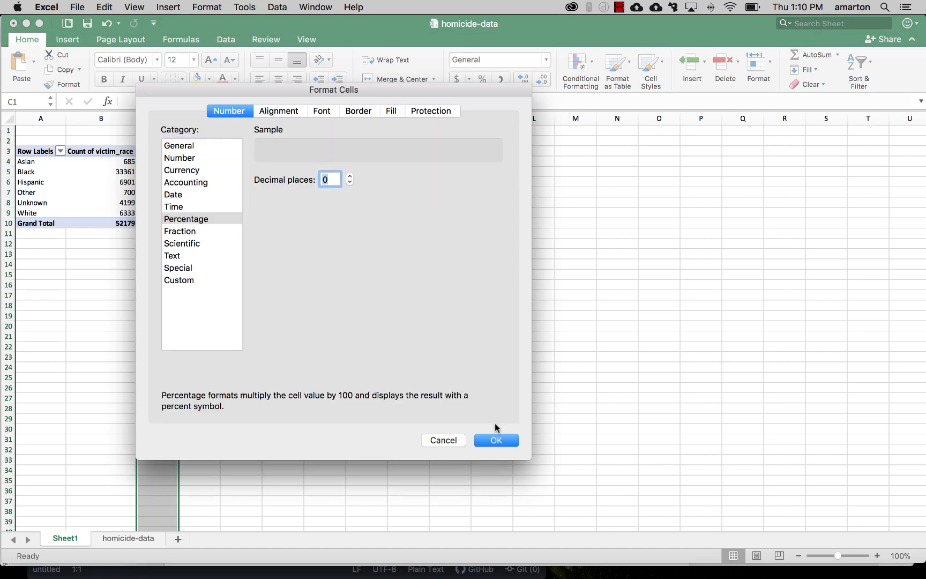
left_click(496, 438)
Step: Fill the percentage formula down through the Grand Total row
left_click(169, 161)
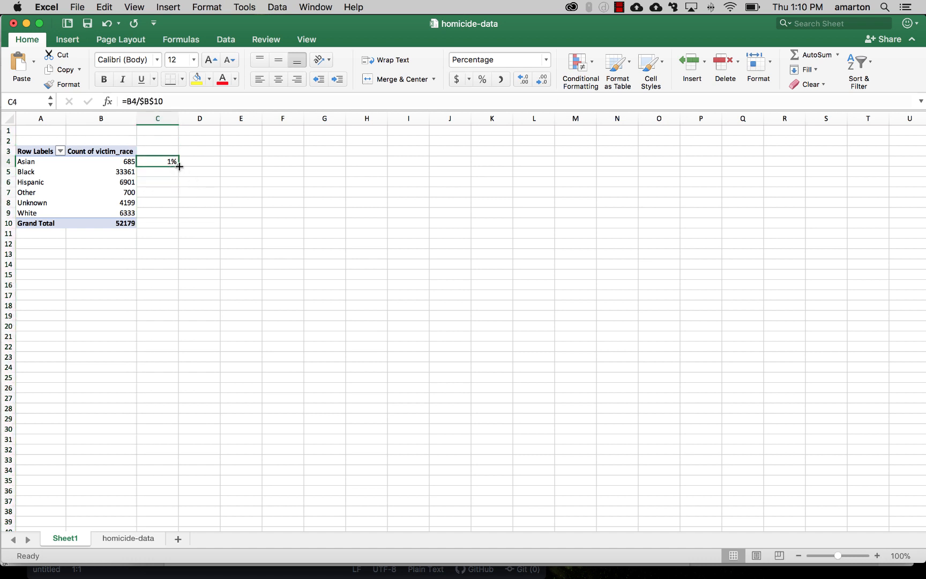
left_click_drag(179, 166, 179, 224)
Step: Step through the percentage formulas for each race to check their references
left_click(170, 182)
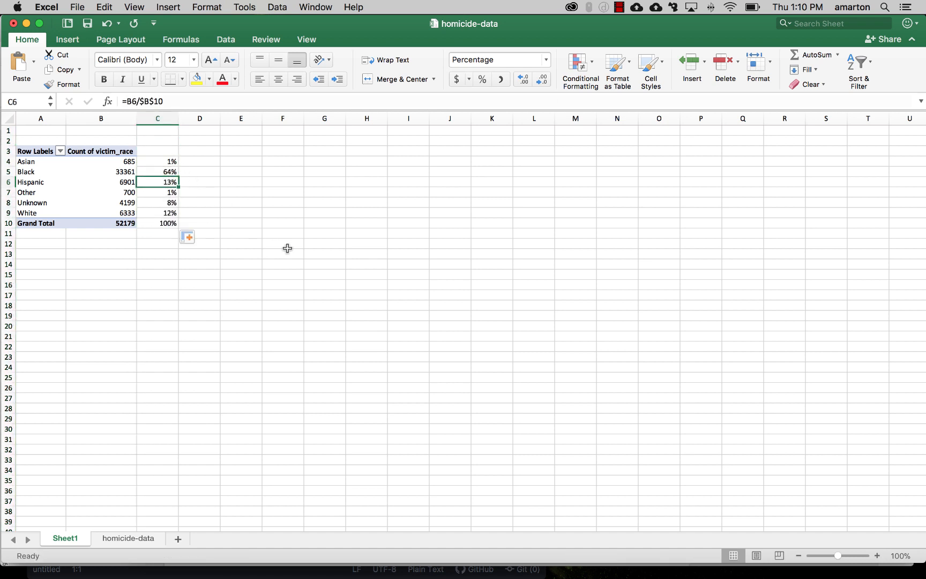
key("Up")
key("Down")
key("Down")
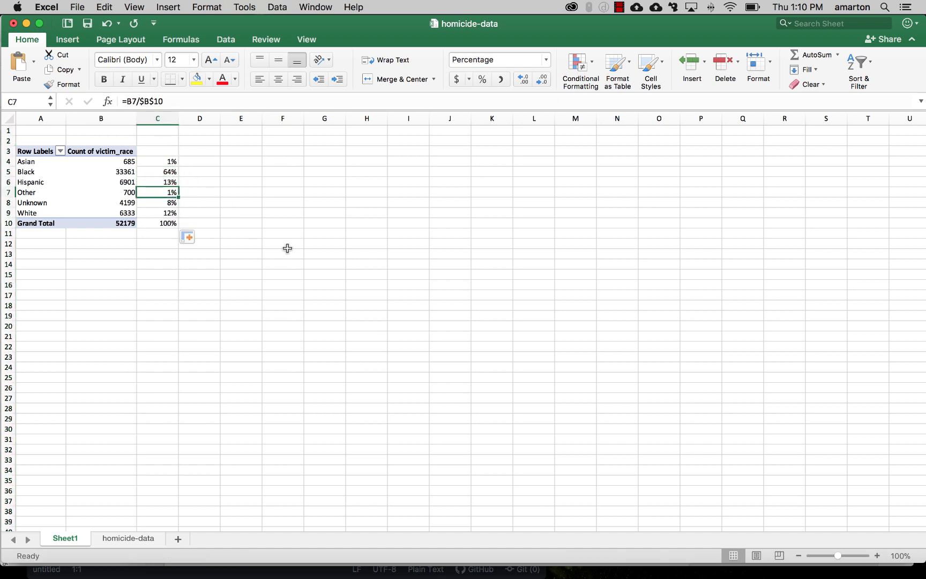
key("Down")
key("Up")
key("Up")
key("Up")
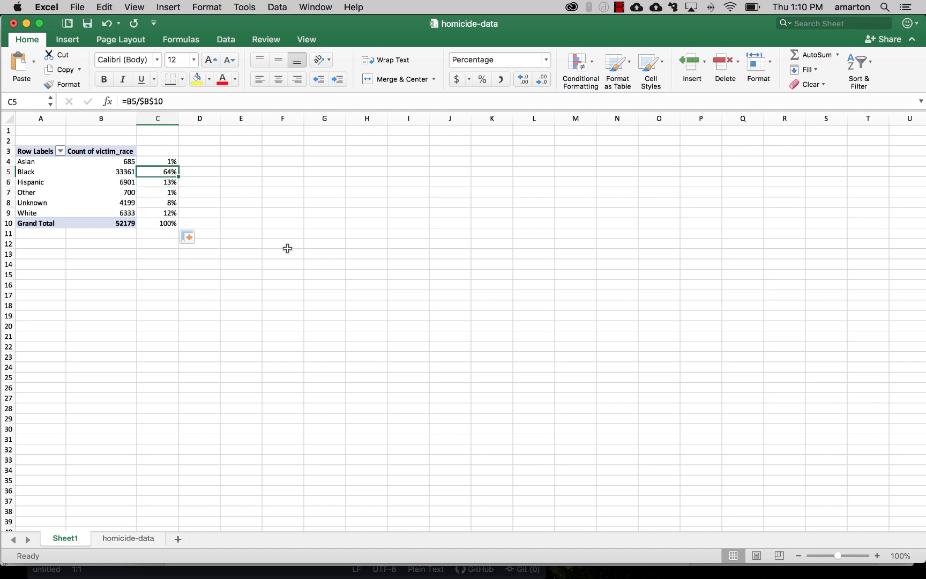
key("Down")
key("Down")
key("Down")
key("Down")
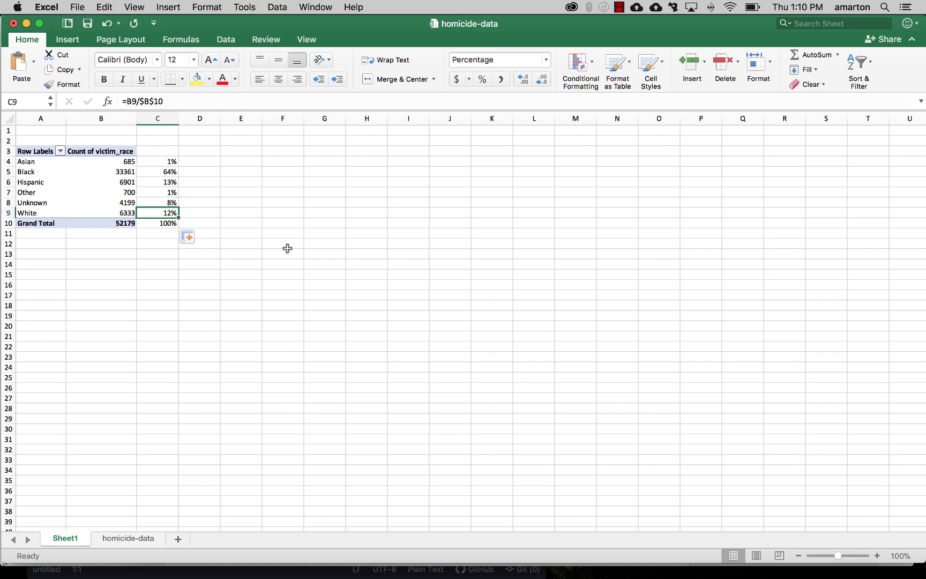
left_click(239, 221)
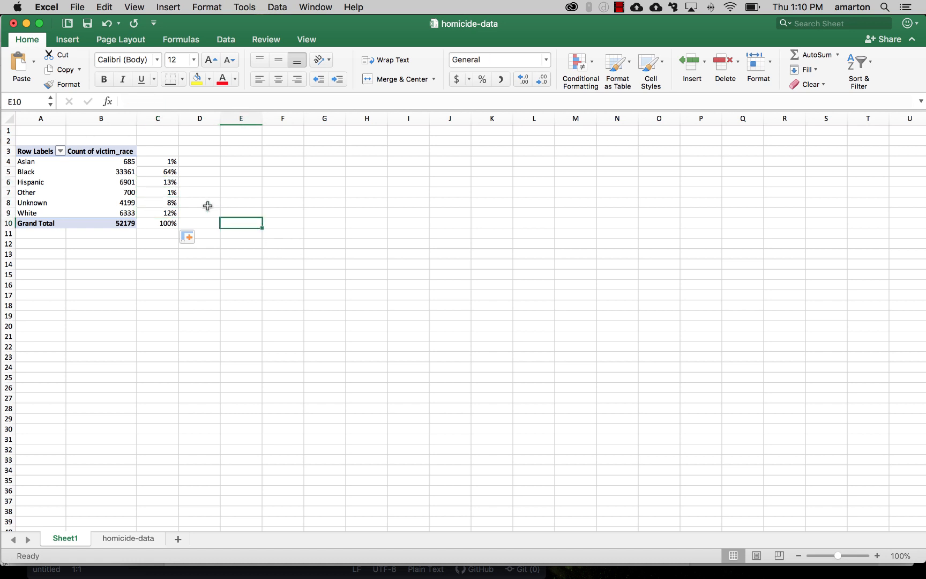
left_click(208, 206)
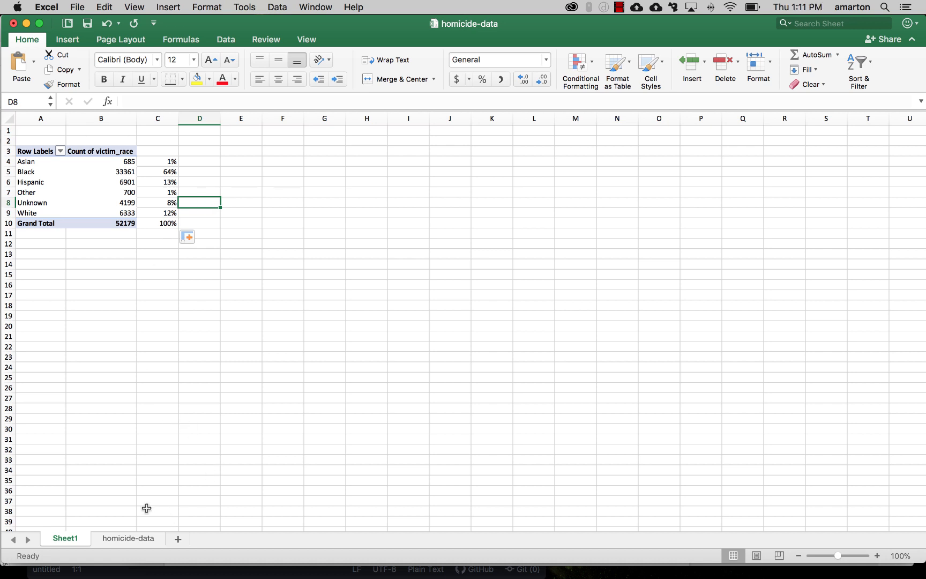
Step: Rename the PivotTable sheet to vic by race
left_click(67, 540)
double_click(67, 540)
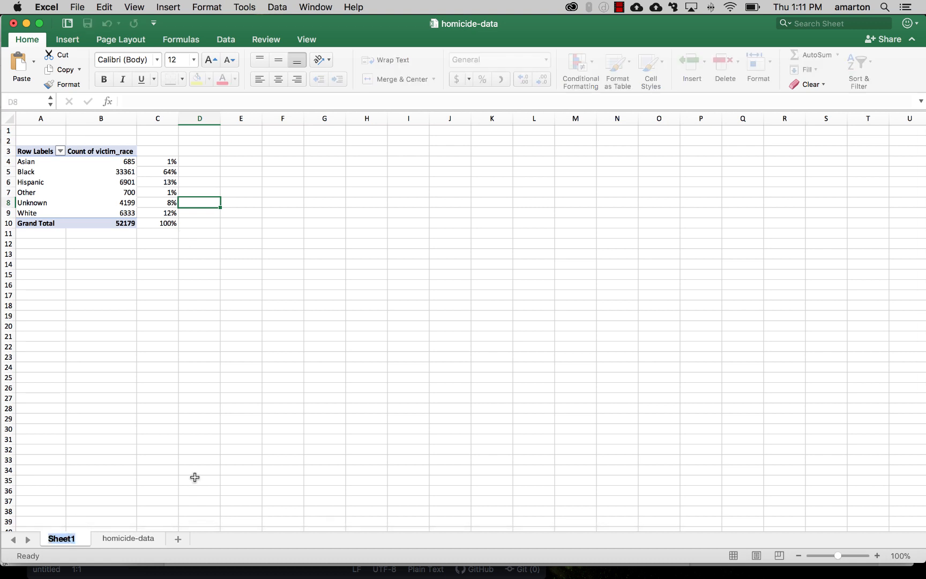
type("vic by race")
key("Return")
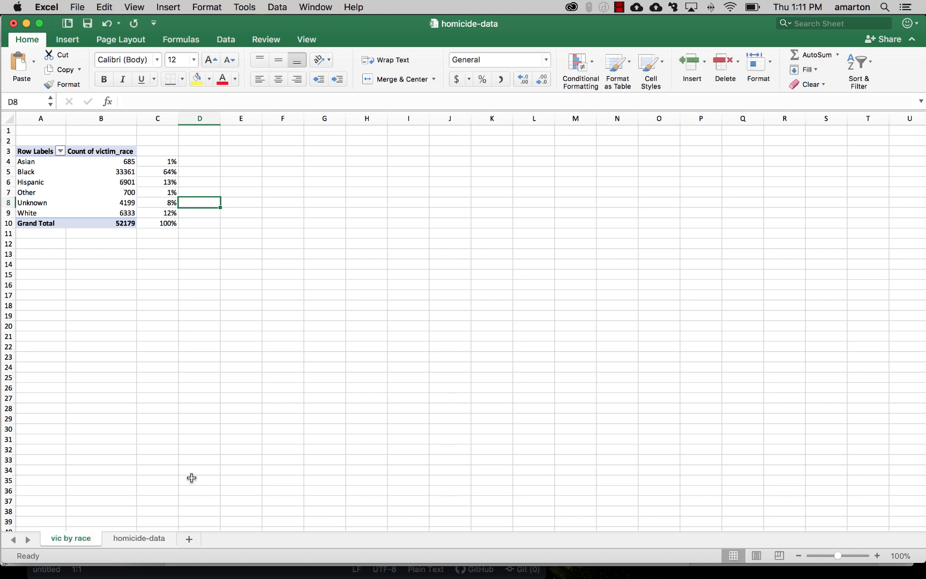
Step: Insert a new PivotTable from the homicide-data sheet on a new worksheet
left_click(159, 539)
left_click(187, 259)
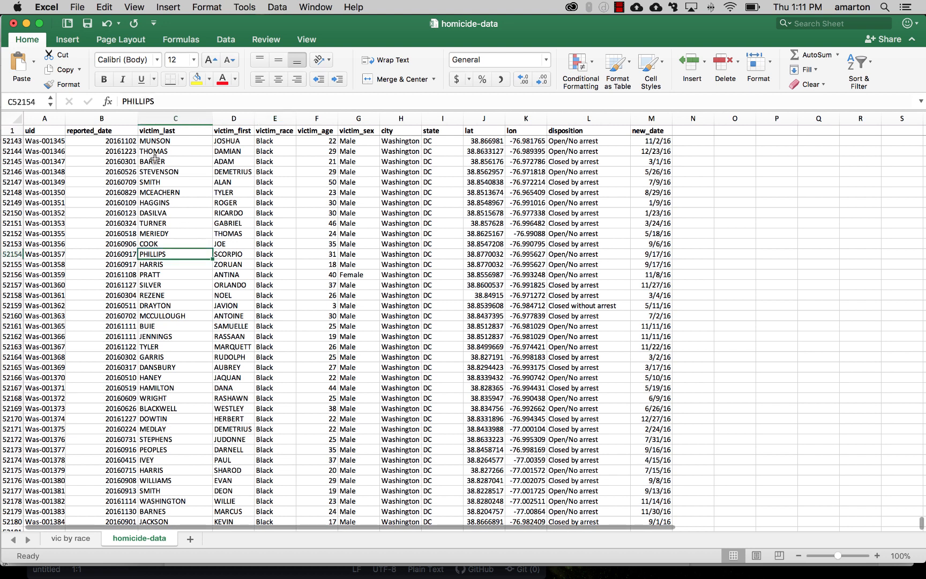
left_click(64, 39)
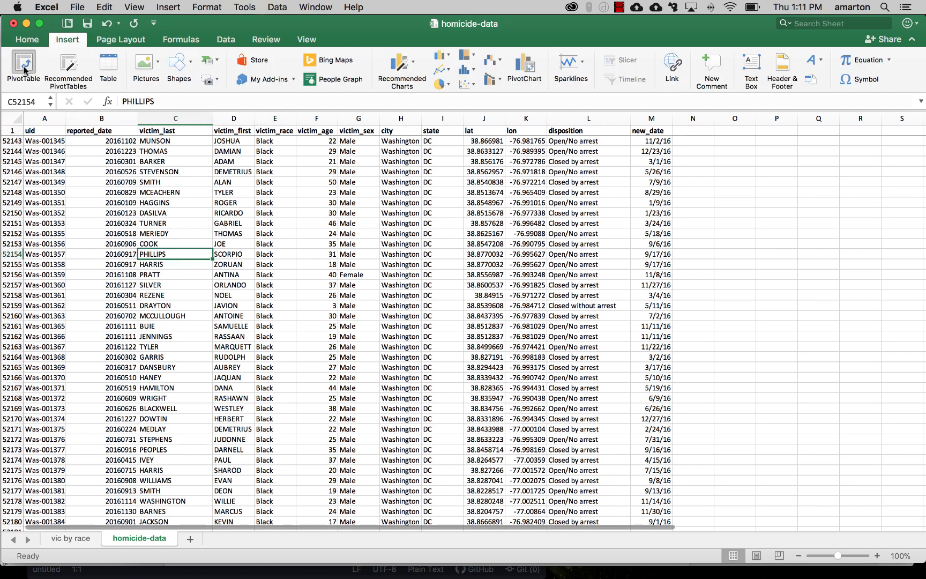
left_click(25, 67)
left_click(596, 305)
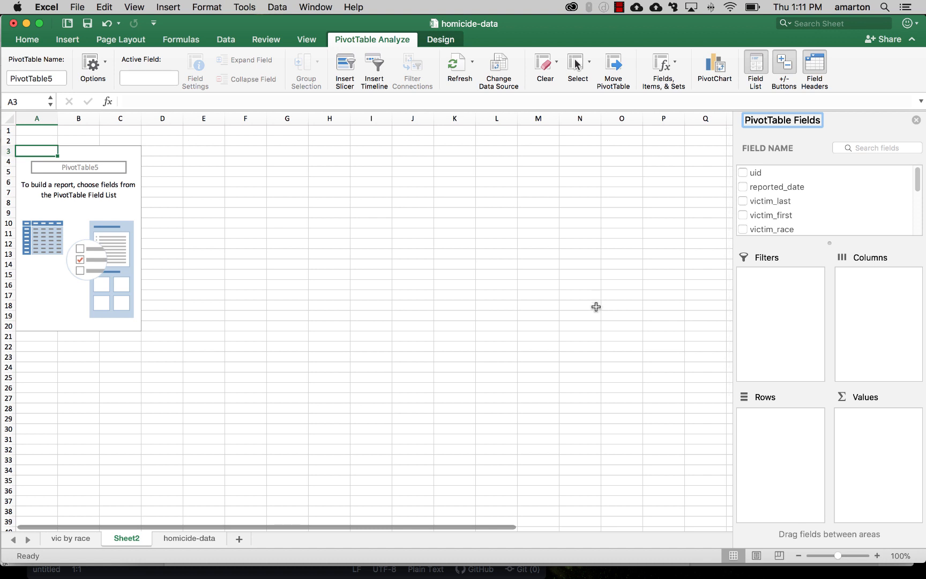
Step: Add the disposition field to the new PivotTable's rows
left_click_drag(918, 181, 918, 219)
left_click(771, 219)
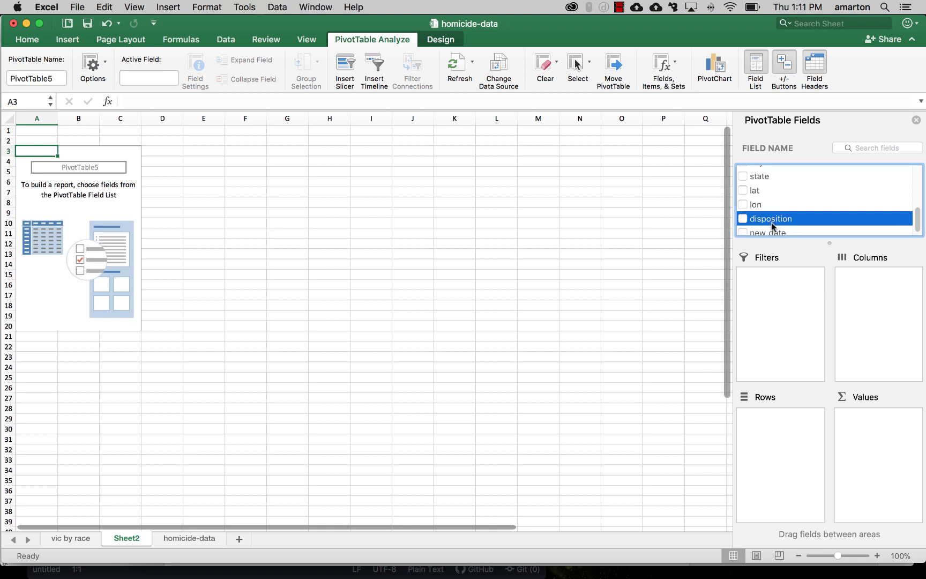
left_click_drag(771, 221, 778, 429)
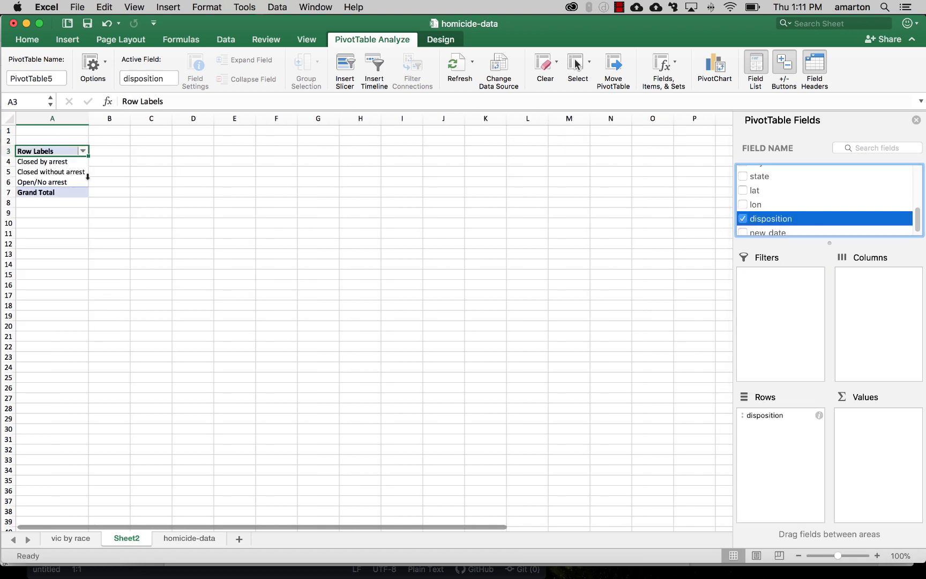
Step: Count dispositions in the PivotTable's values and enter the formula =B4/$B$7 beside the first count
left_click_drag(794, 218, 877, 432)
left_click(175, 160)
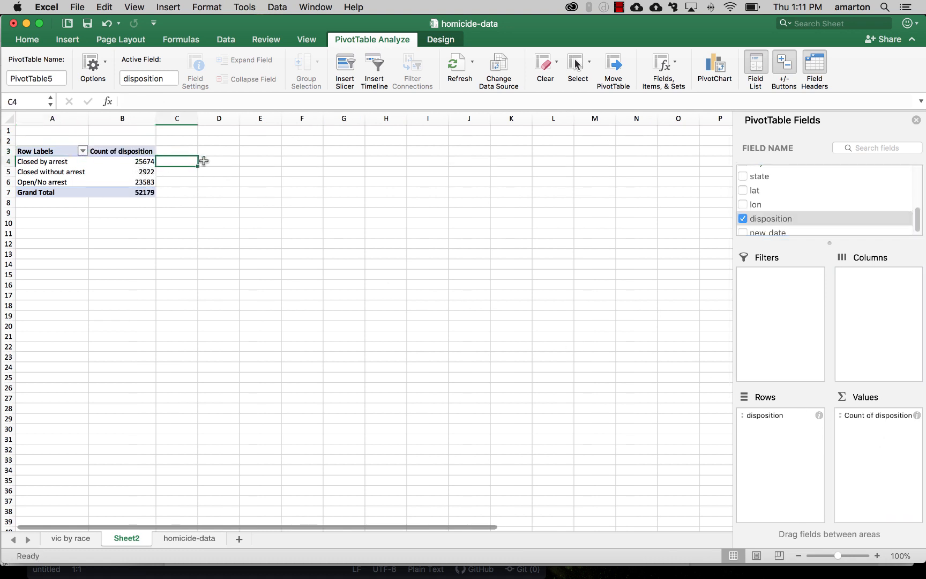
type("=")
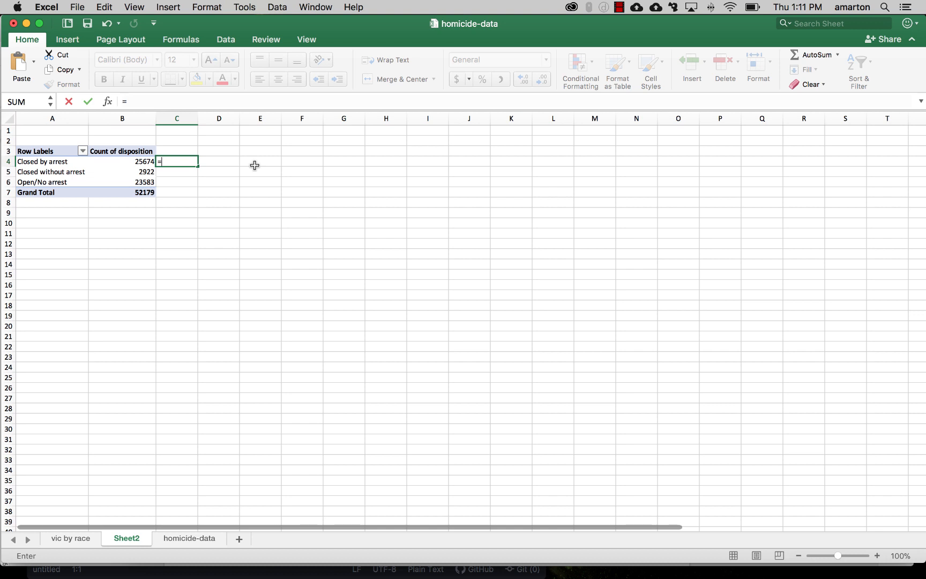
type("B4")
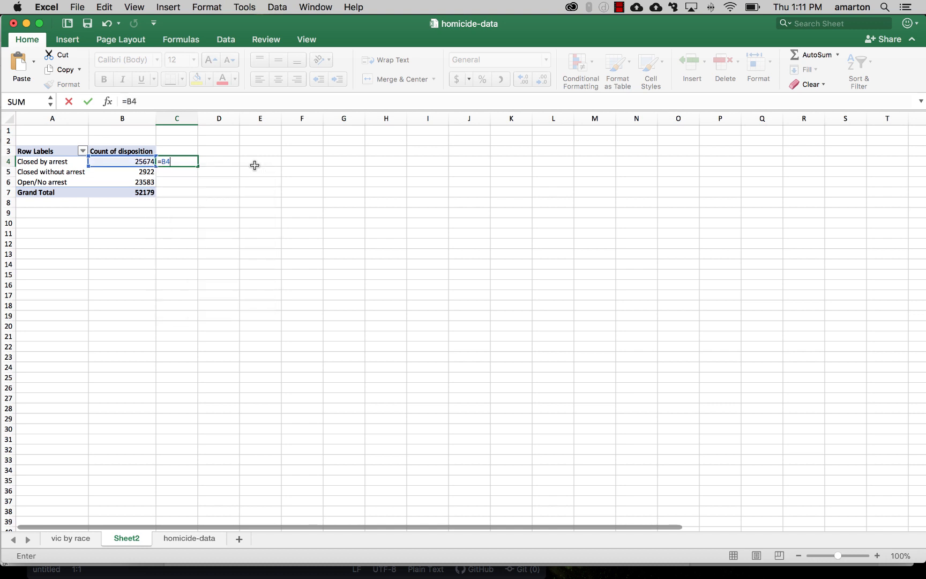
type("/$B$7")
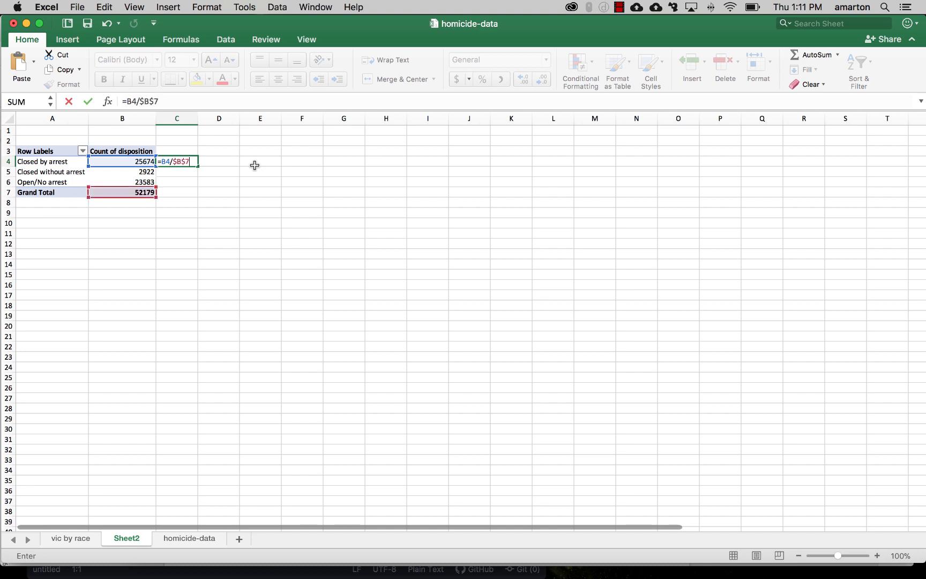
key("Return")
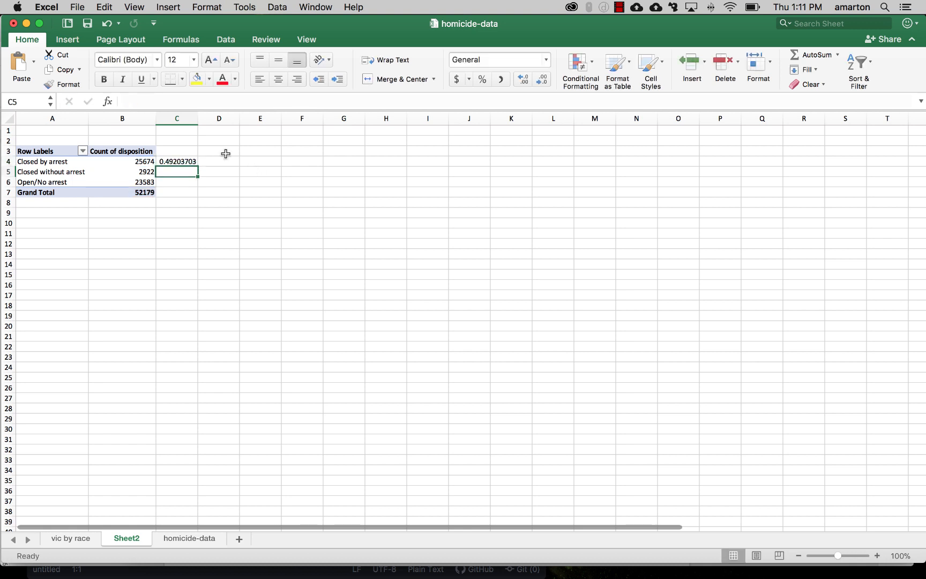
Step: Format column C as Percentage with 0 decimal places
right_click(182, 120)
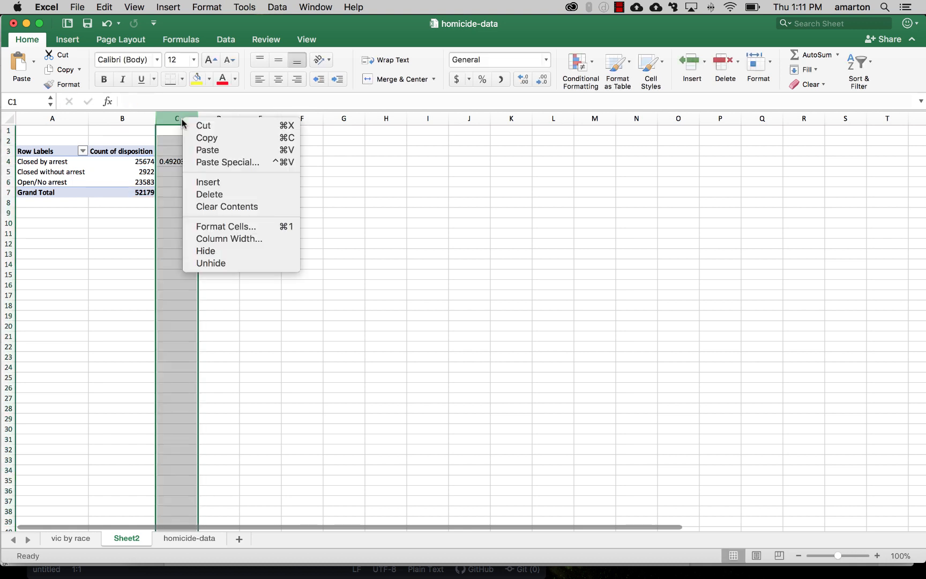
left_click(220, 227)
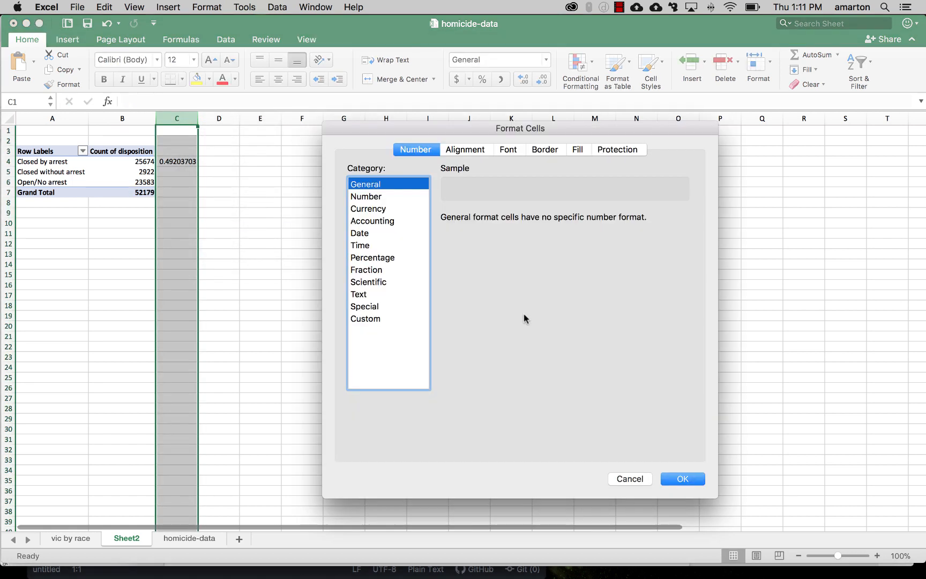
left_click(389, 257)
left_click(536, 220)
left_click(536, 220)
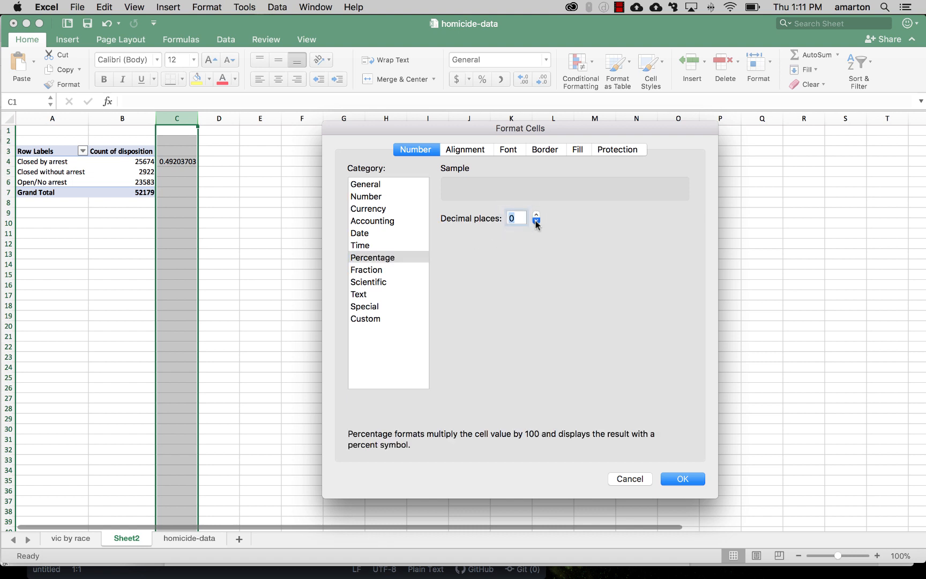
left_click(682, 478)
Step: Fill the percentage formula down column C through the Grand Total row and check each row's reference
left_click(184, 161)
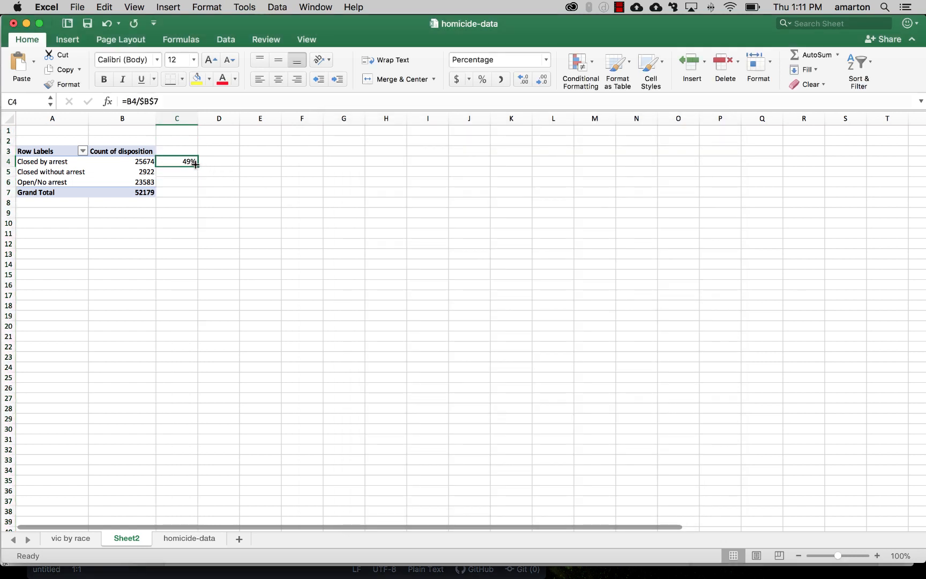
double_click(197, 166)
left_click(191, 210)
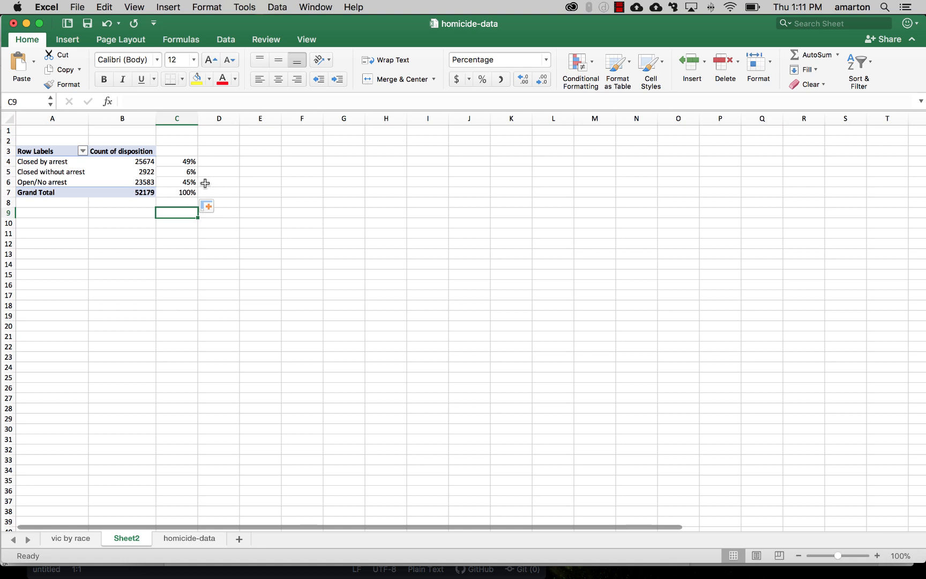
left_click(185, 183)
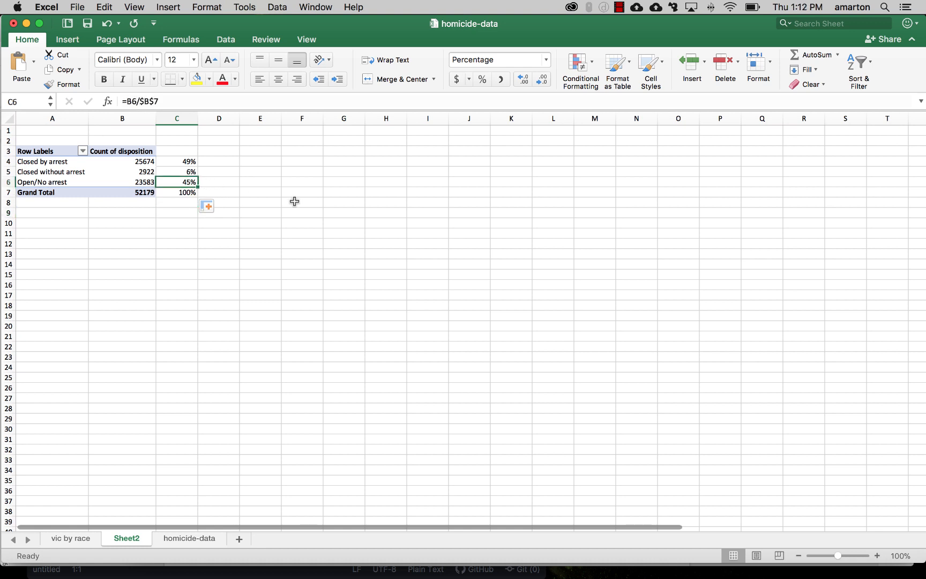
key("Up")
key("Up")
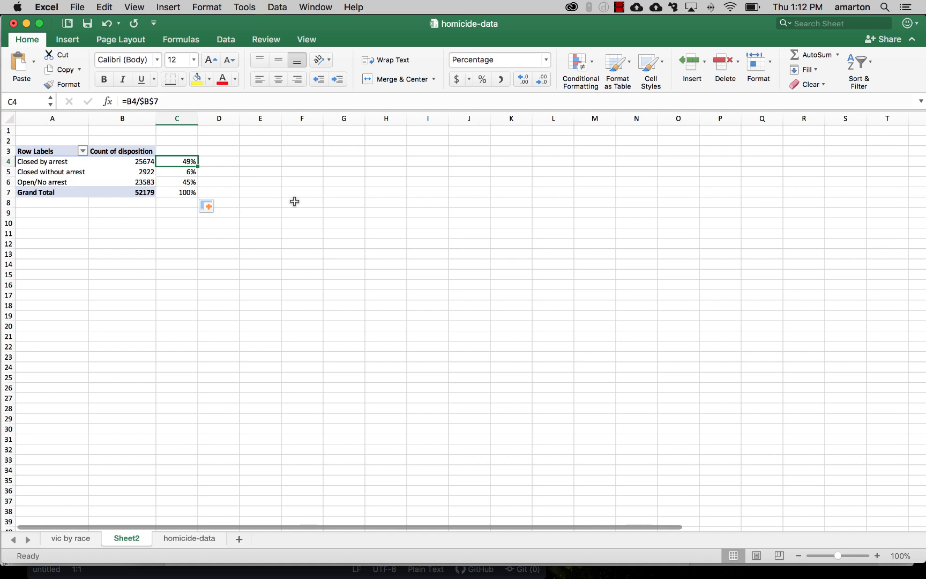
key("Down")
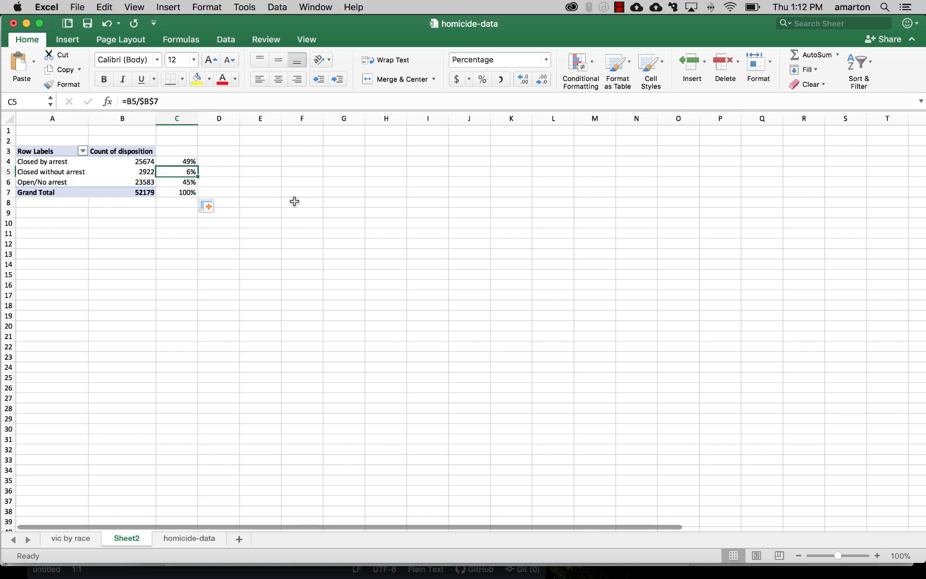
key("Down")
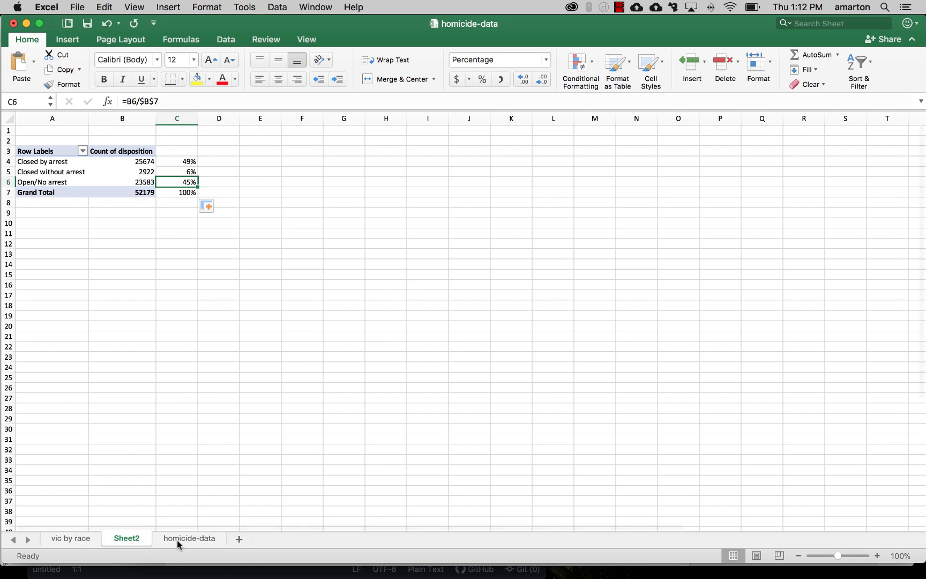
Step: Rename the new PivotTable sheet to dispositions
double_click(127, 538)
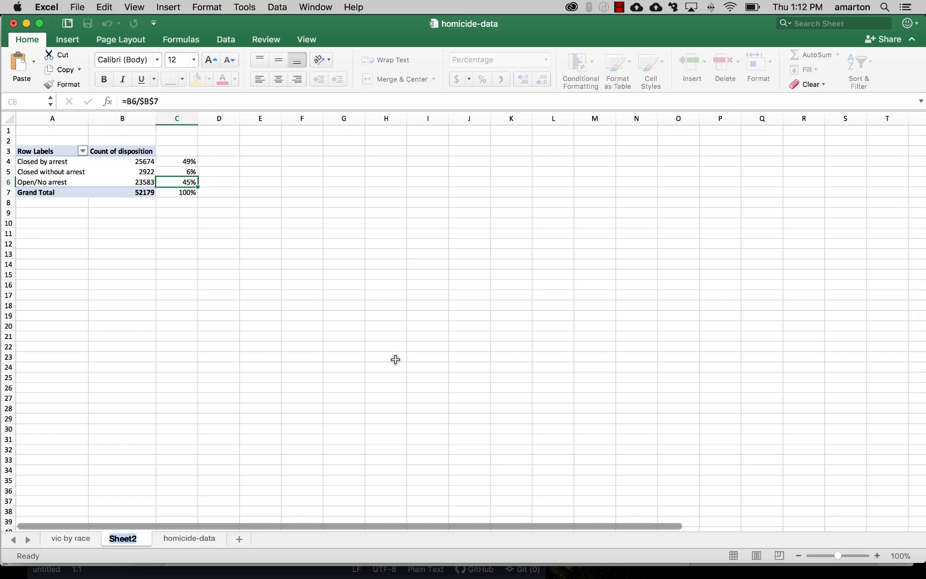
type("dispositions")
key("Return")
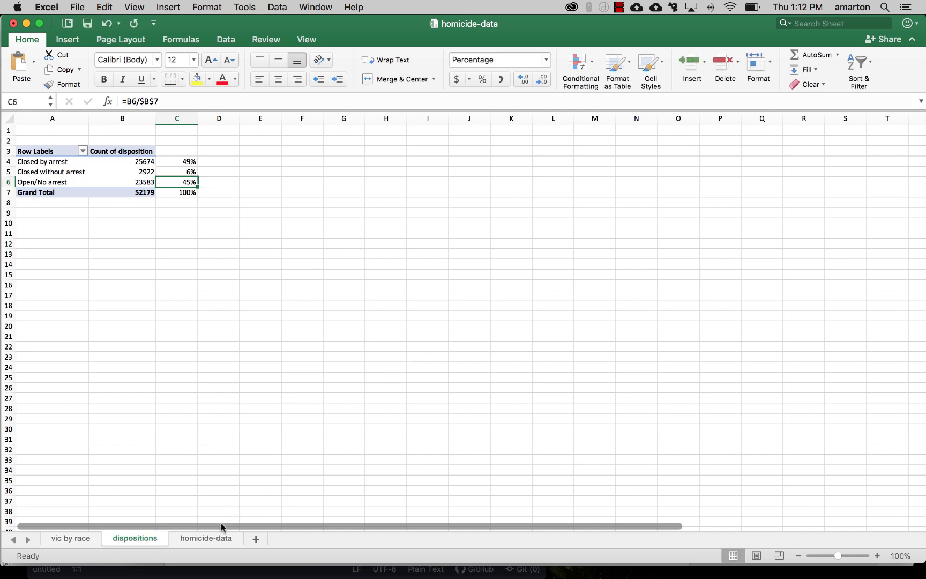
Step: Insert another PivotTable from the homicide-data sheet on a new worksheet
left_click(216, 538)
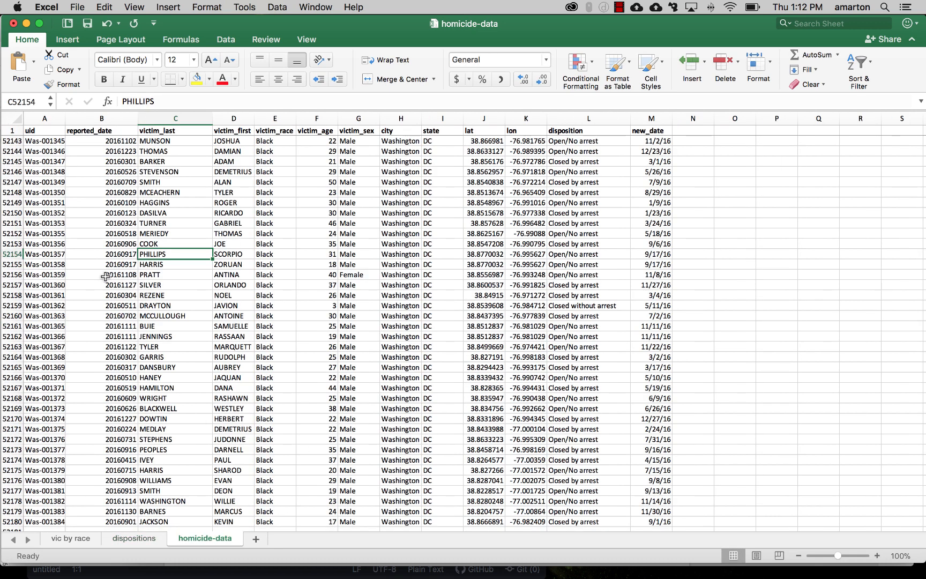
left_click(71, 39)
left_click(21, 66)
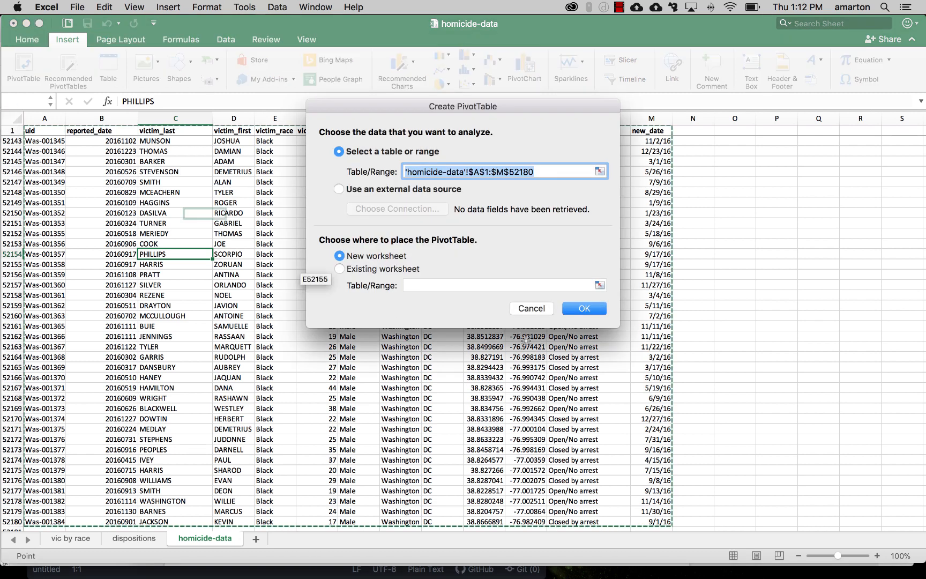
left_click(584, 309)
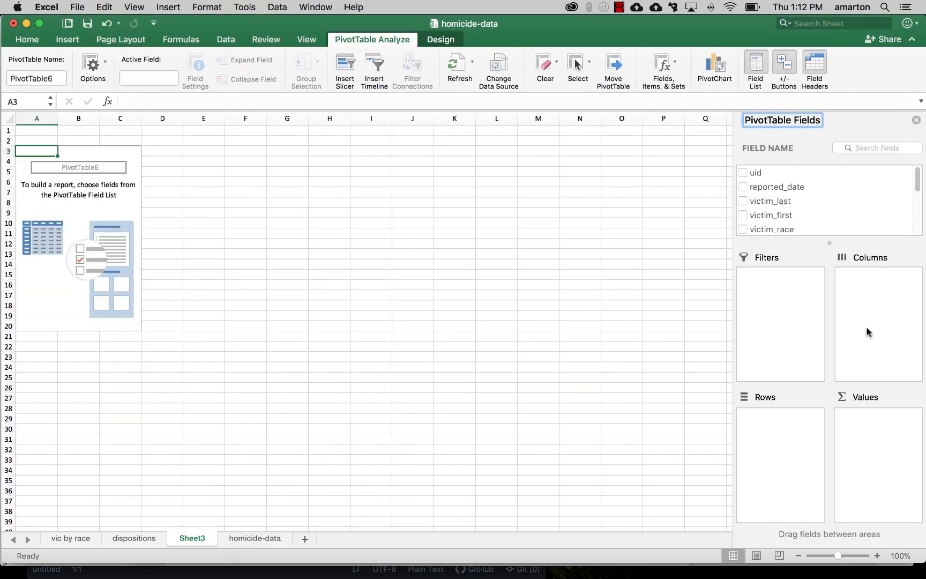
Step: Add the city field to the new PivotTable's rows and to its values as a count
scroll(857, 213, "down", 5)
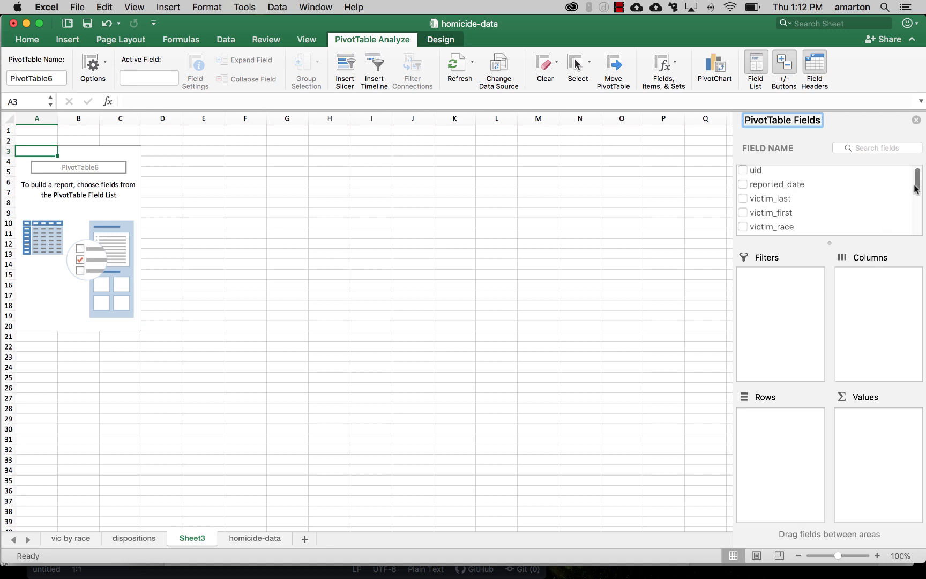
left_click_drag(769, 207, 774, 438)
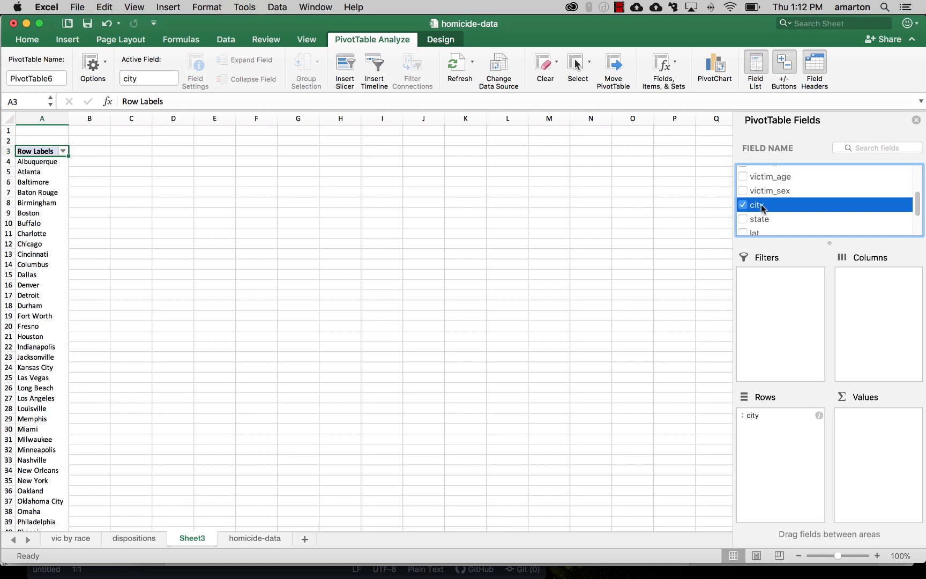
left_click_drag(764, 206, 866, 432)
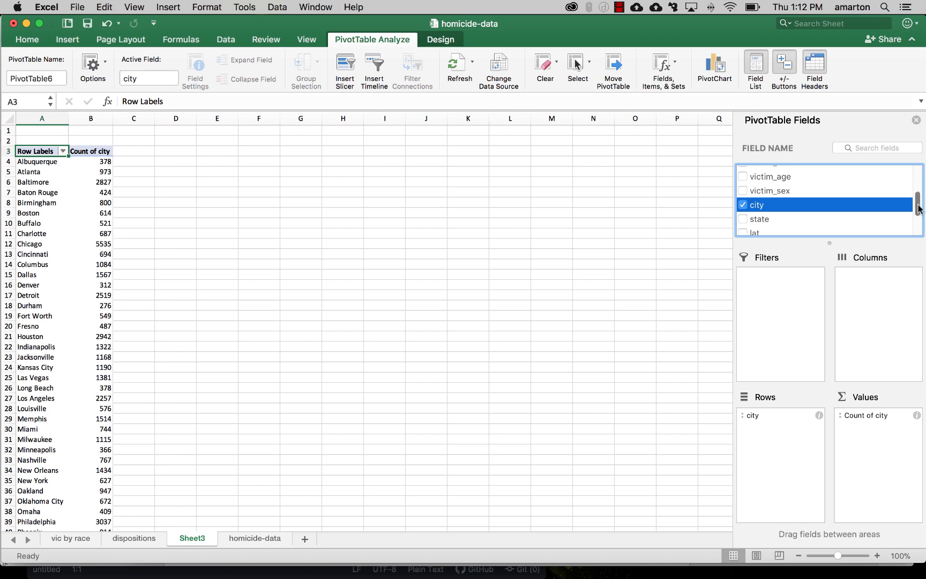
Step: Add disposition as a PivotTable filter and show only Open/No arrest cases
left_click_drag(918, 204, 918, 179)
left_click_drag(916, 200, 916, 229)
left_click_drag(777, 217, 778, 298)
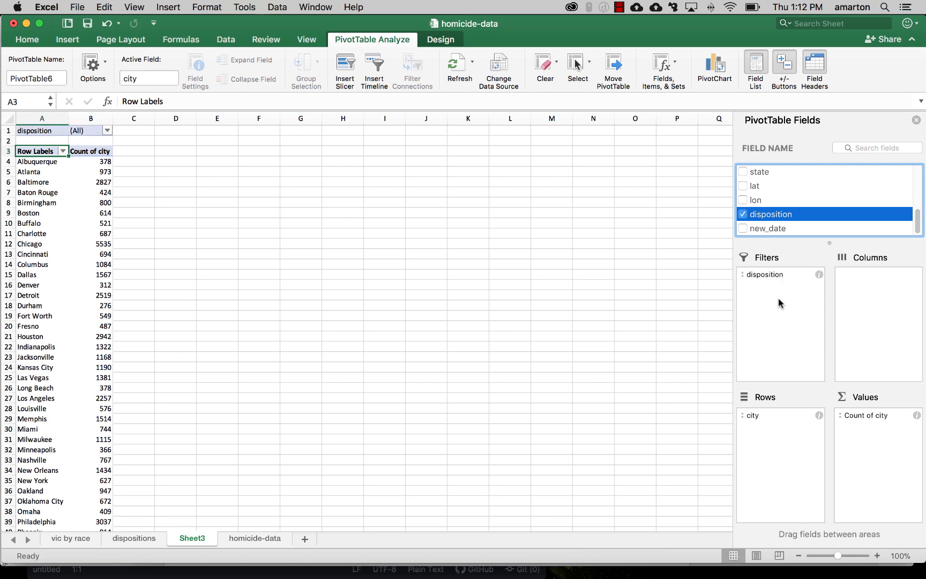
left_click(107, 130)
left_click(142, 182)
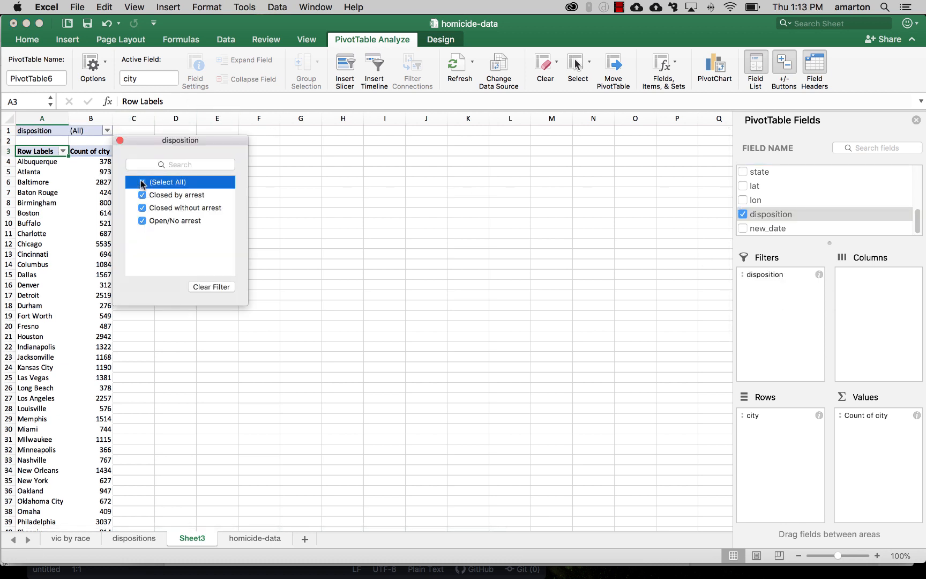
left_click_drag(155, 140, 367, 150)
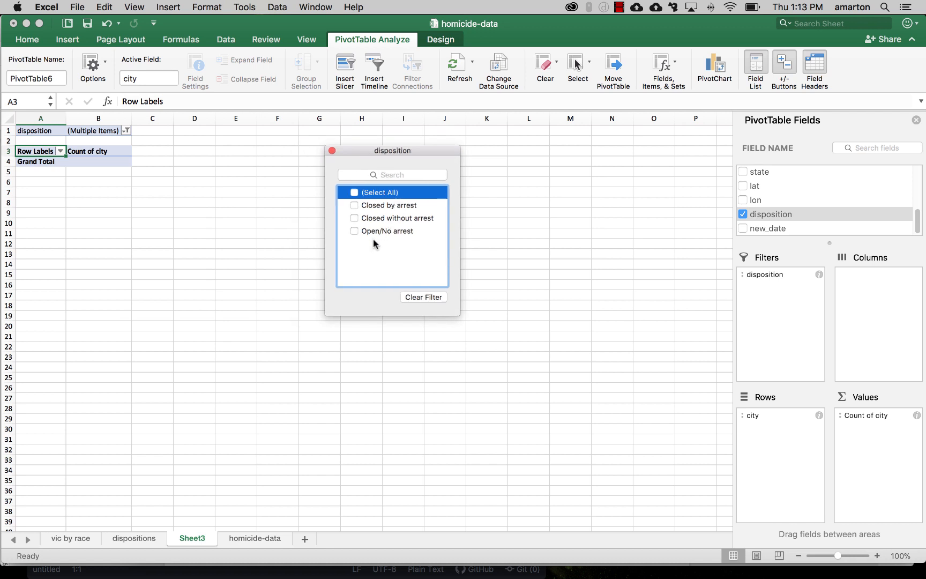
left_click(355, 231)
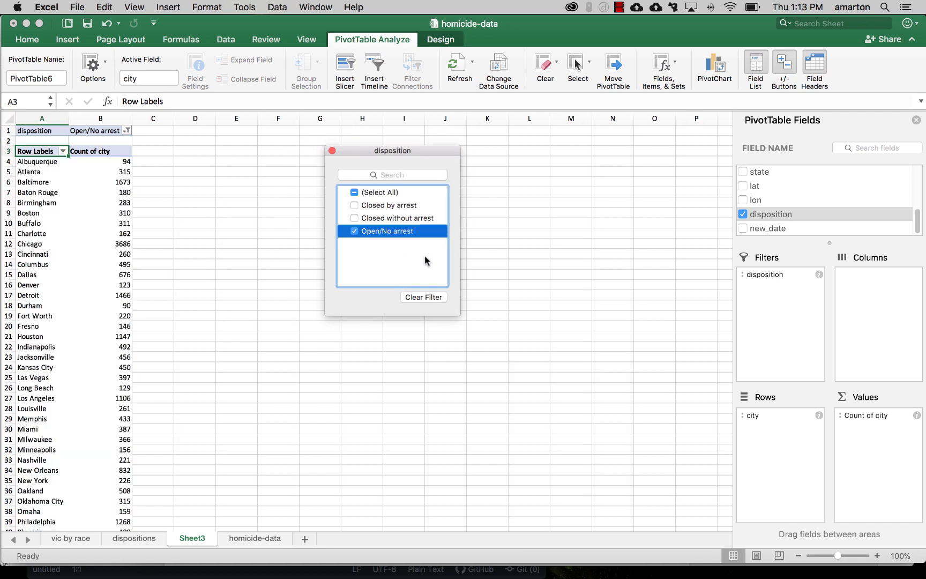
left_click(332, 152)
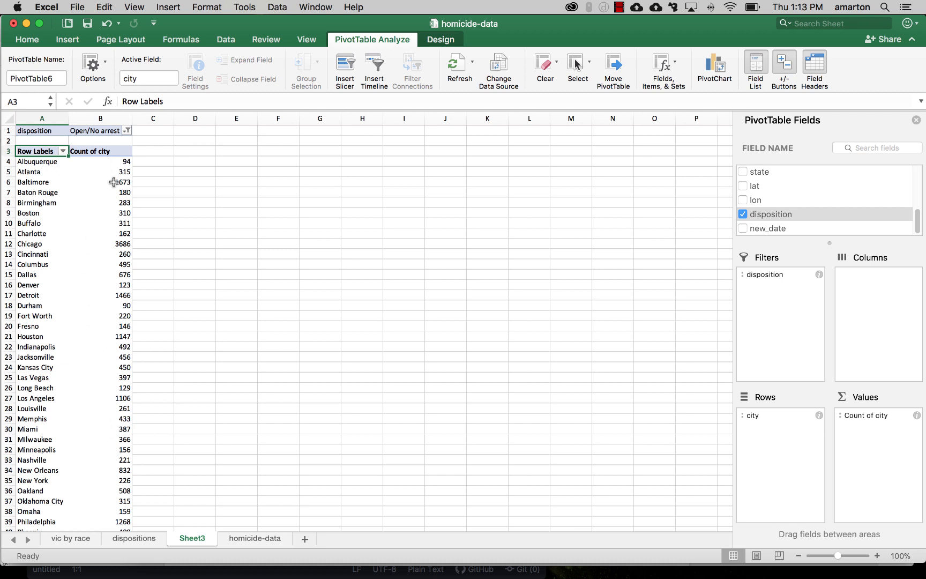
Step: Sort the city rows in descending order by Count of city
left_click(63, 151)
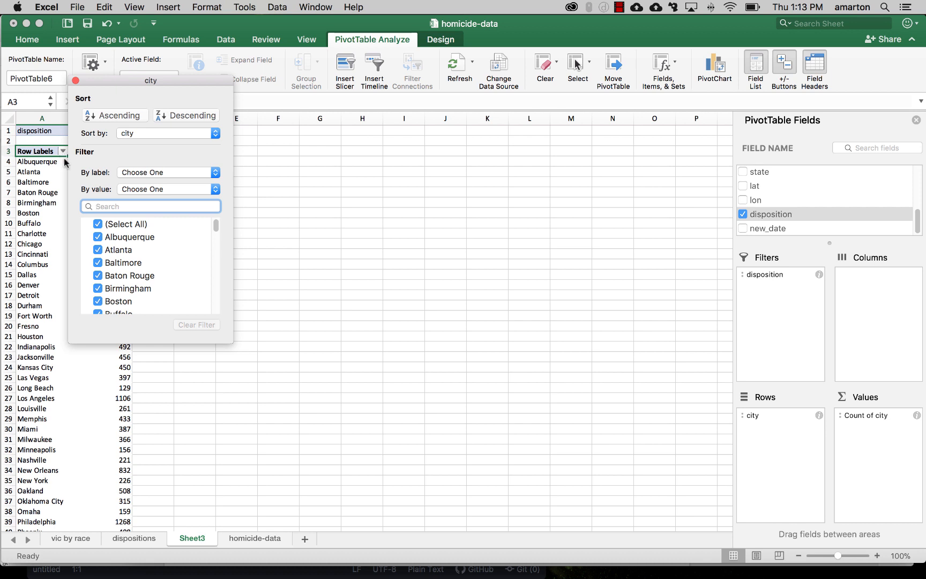
left_click(162, 133)
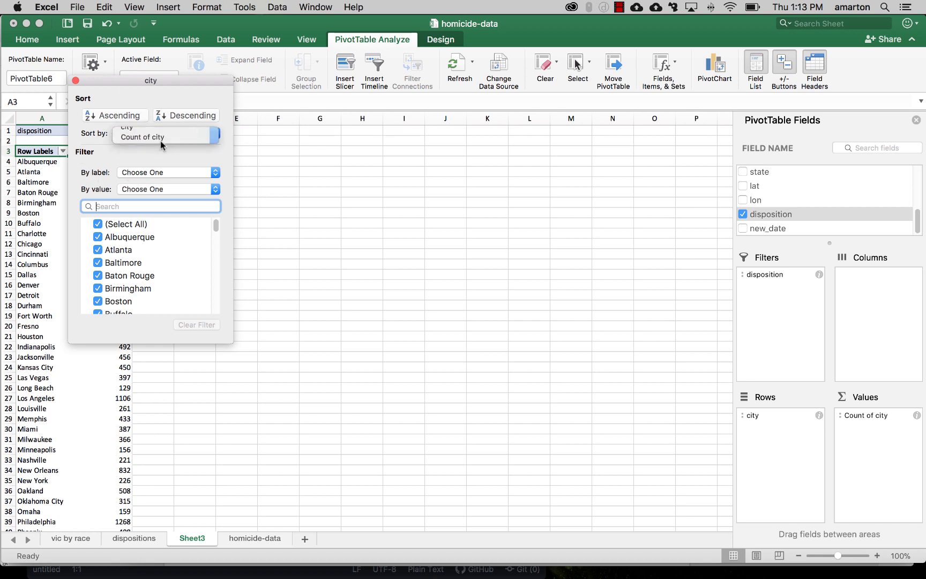
left_click(160, 140)
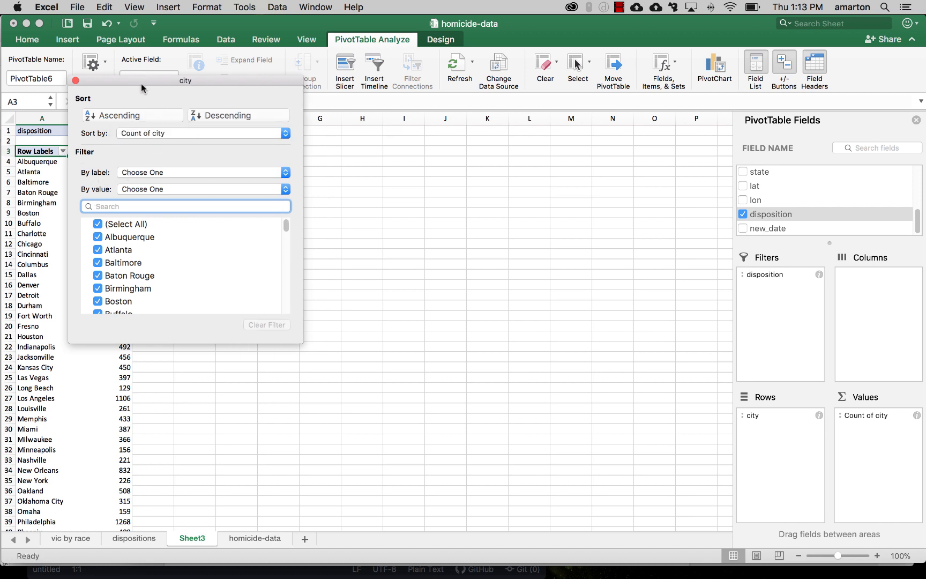
left_click_drag(141, 83, 311, 93)
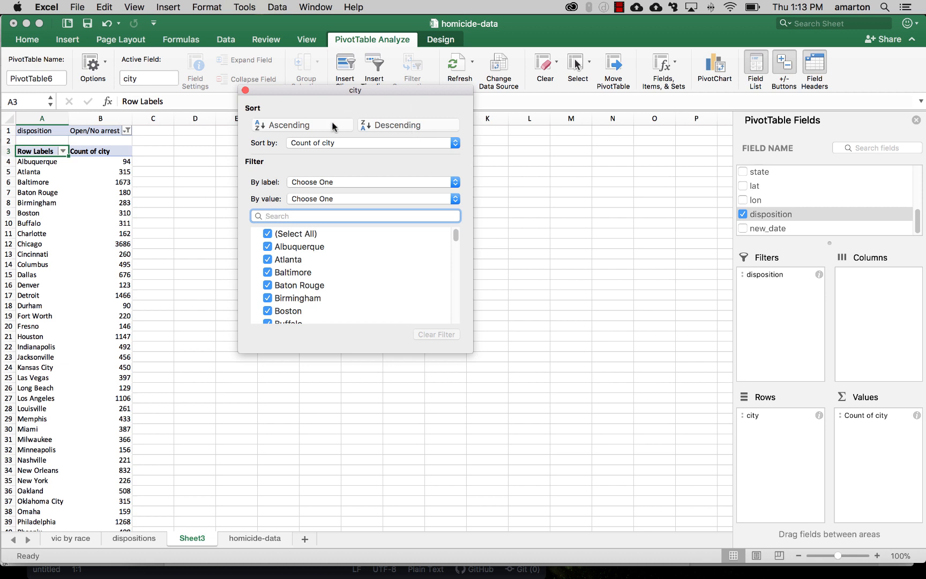
left_click(411, 125)
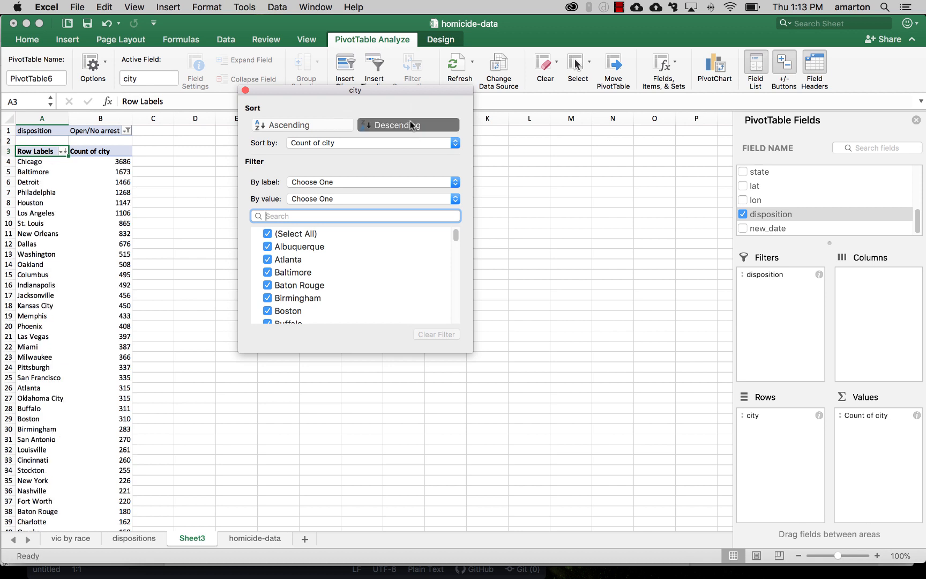
left_click(245, 90)
Step: Select the top six cities, Chicago through Los Angeles, with their counts in the PivotTable
left_click(102, 172)
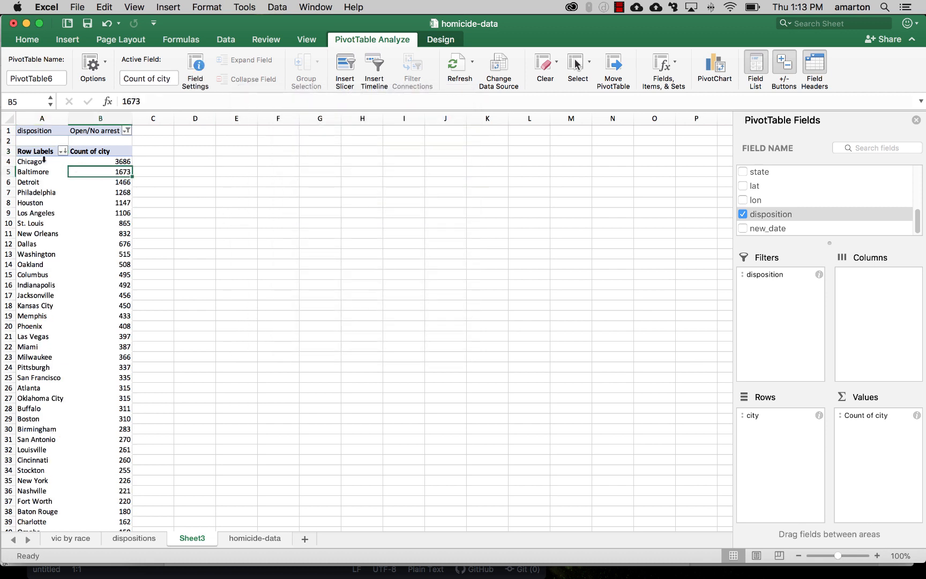
left_click(38, 161)
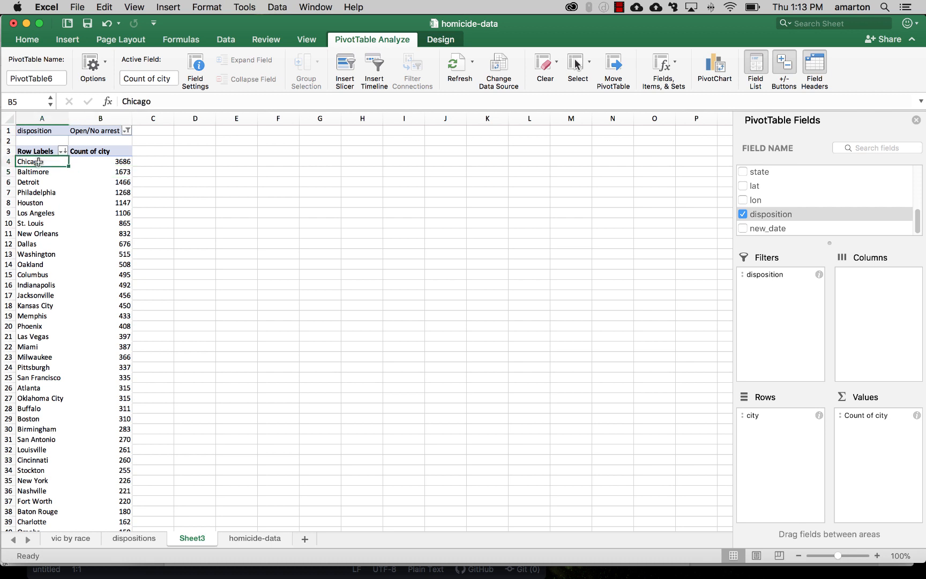
left_click_drag(37, 162, 87, 214)
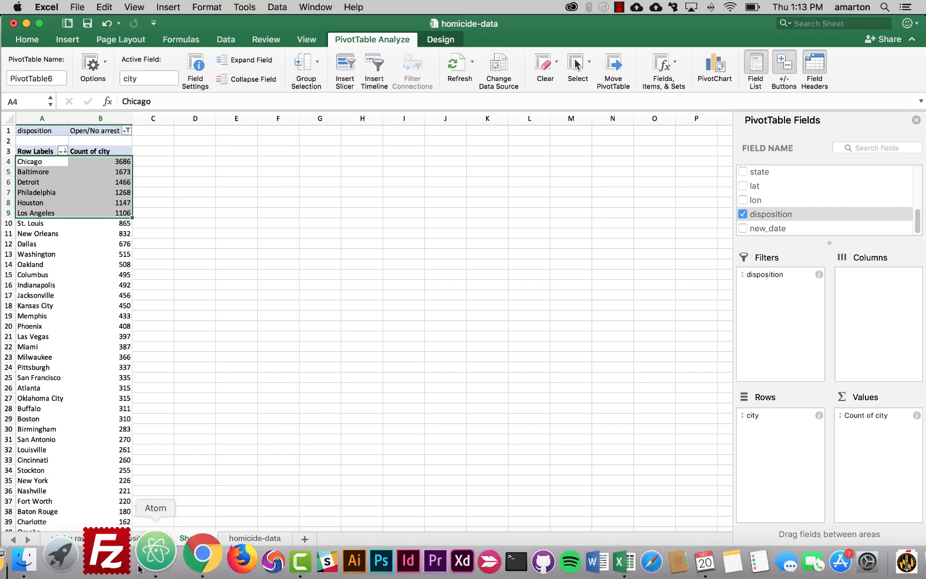
Step: Review the data questions in the workshop document in Chrome, then return to Excel
left_click(173, 563)
scroll(269, 448, "up", 15)
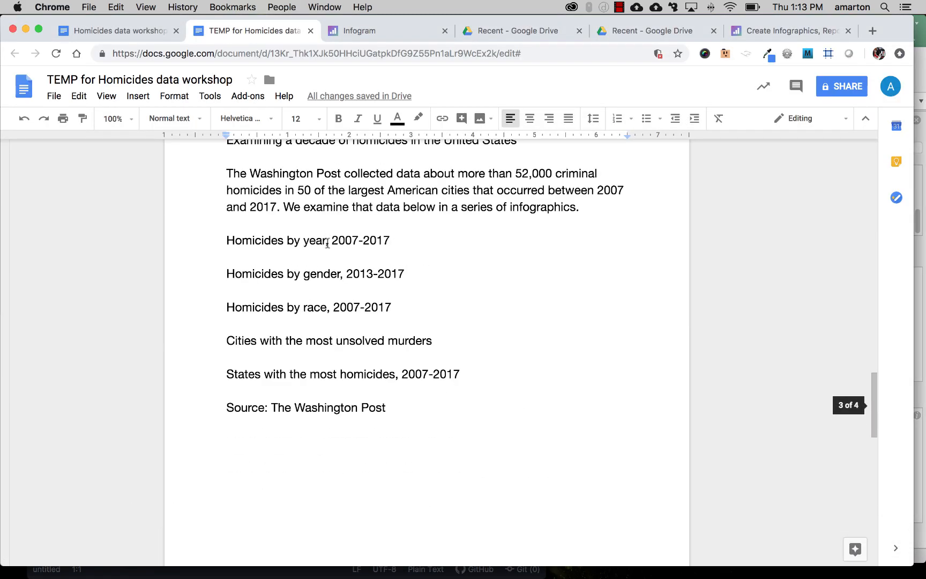
scroll(331, 242, "down", 5)
scroll(331, 243, "up", 10)
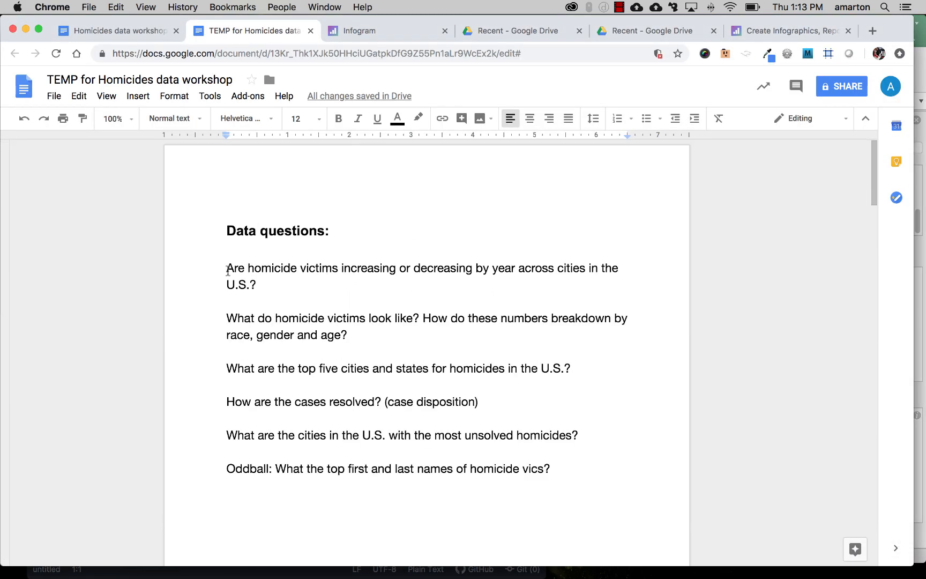
left_click_drag(226, 268, 531, 267)
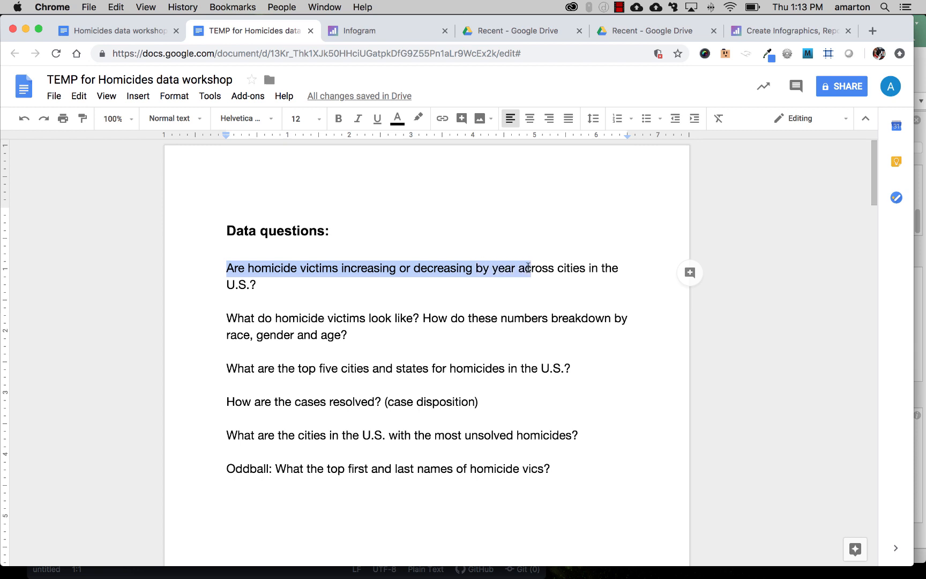
left_click(531, 268)
left_click_drag(265, 320, 372, 318)
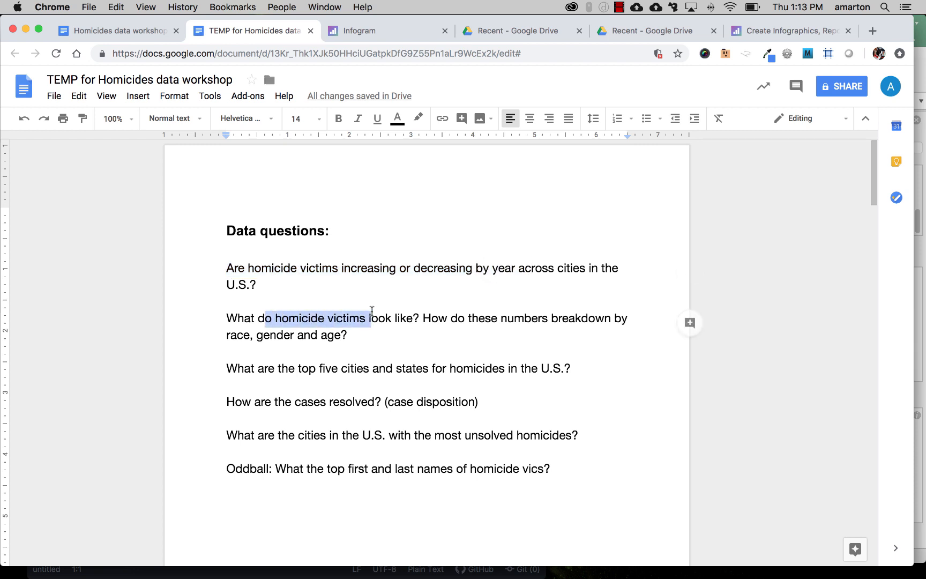
left_click(371, 318)
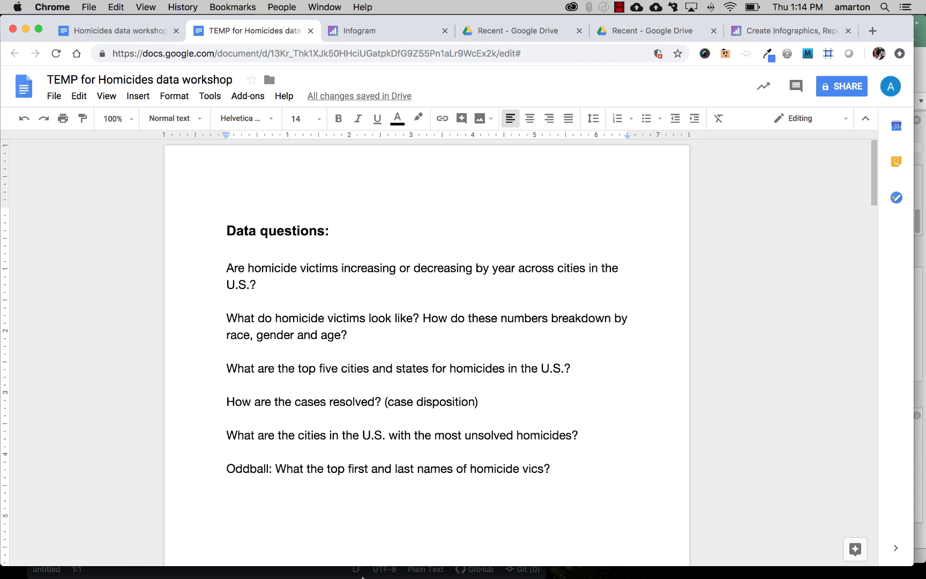
mouse_move(410, 568)
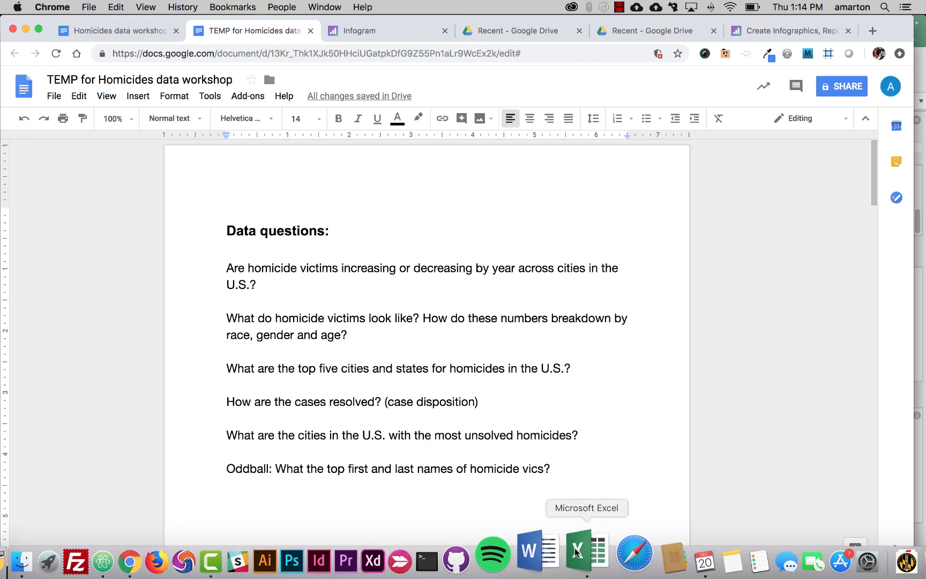
left_click(575, 545)
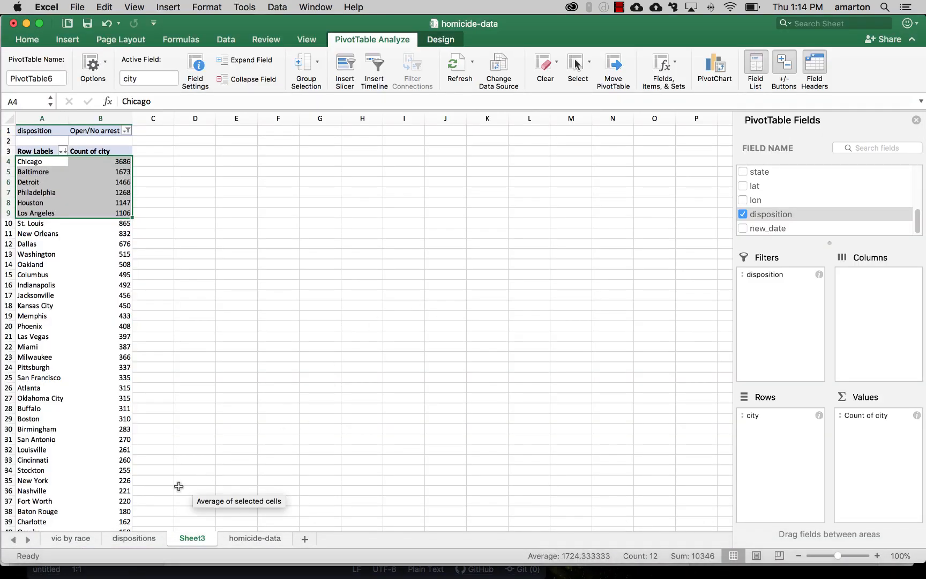
Step: Rename the PivotTable's worksheet to "top cities for unsolved"
double_click(193, 539)
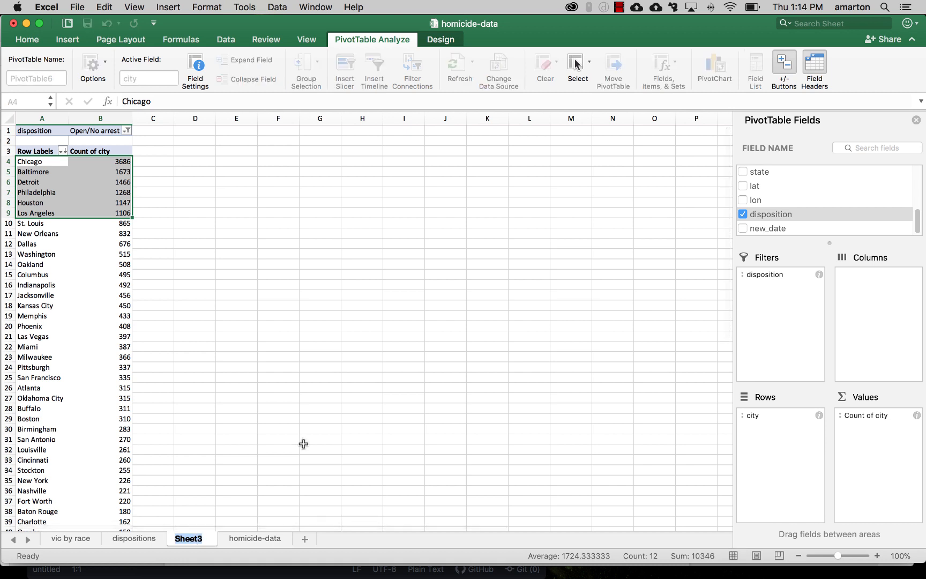
type("top cities for ")
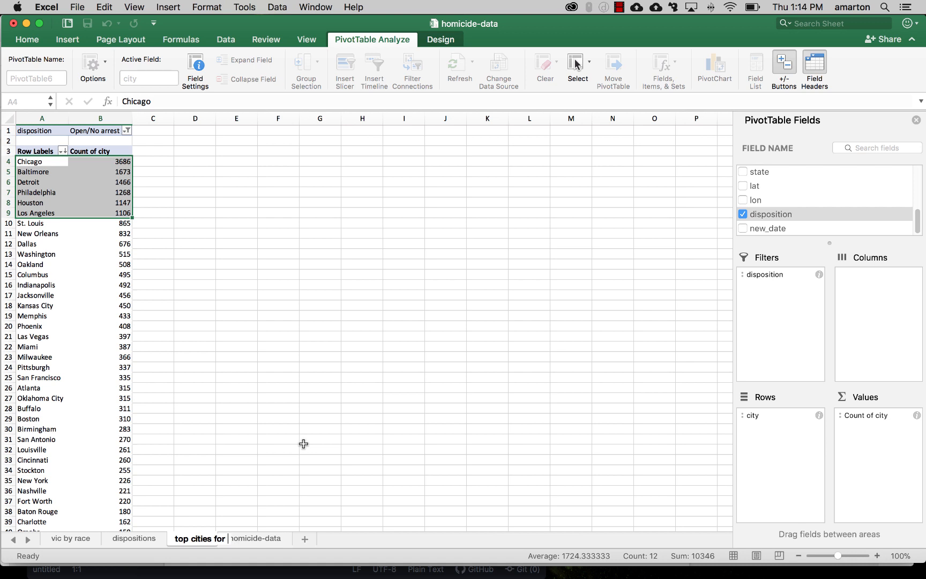
type("unsolved")
key("Return")
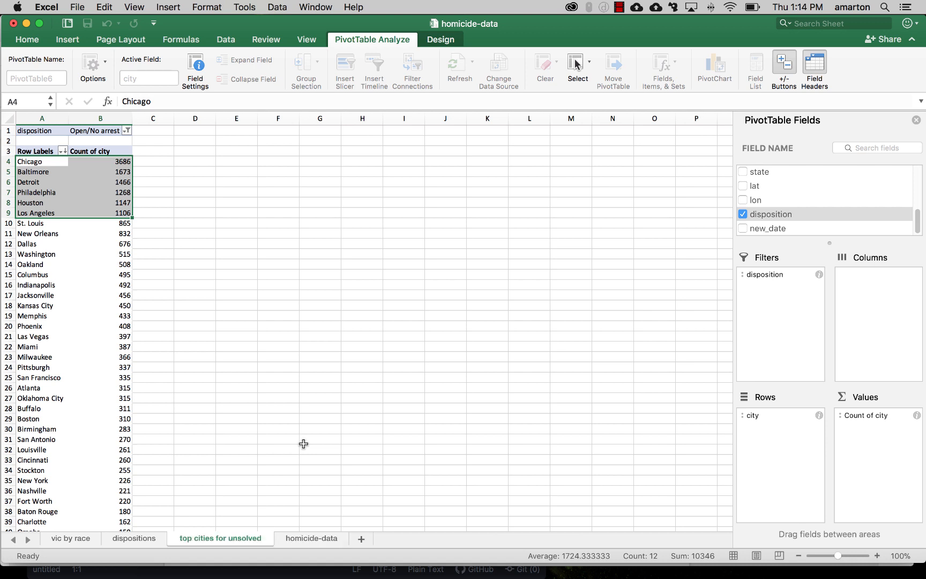
Step: Switch between the homicide-data sheet and the top cities for unsolved sheet to examine their contents
left_click(321, 537)
left_click(169, 232)
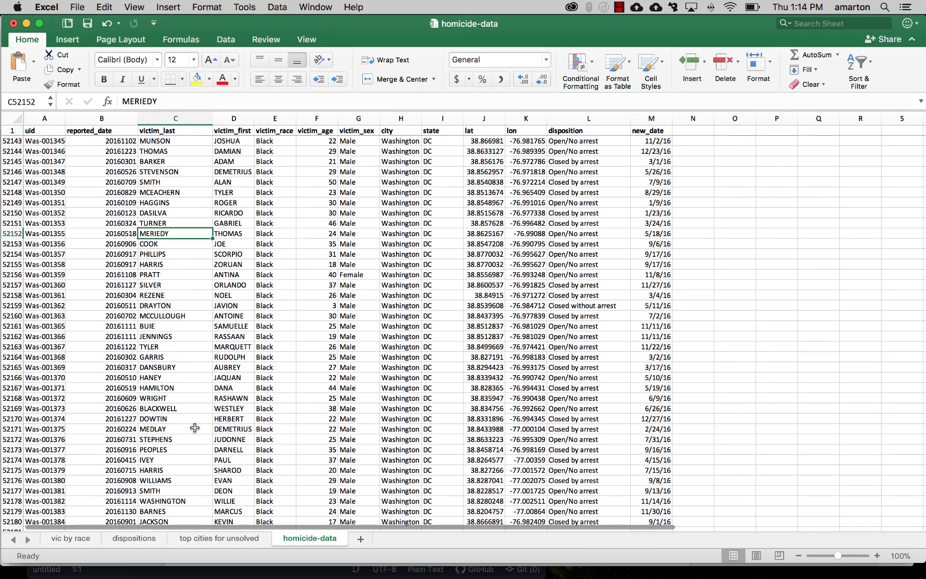
left_click(214, 538)
left_click(226, 309)
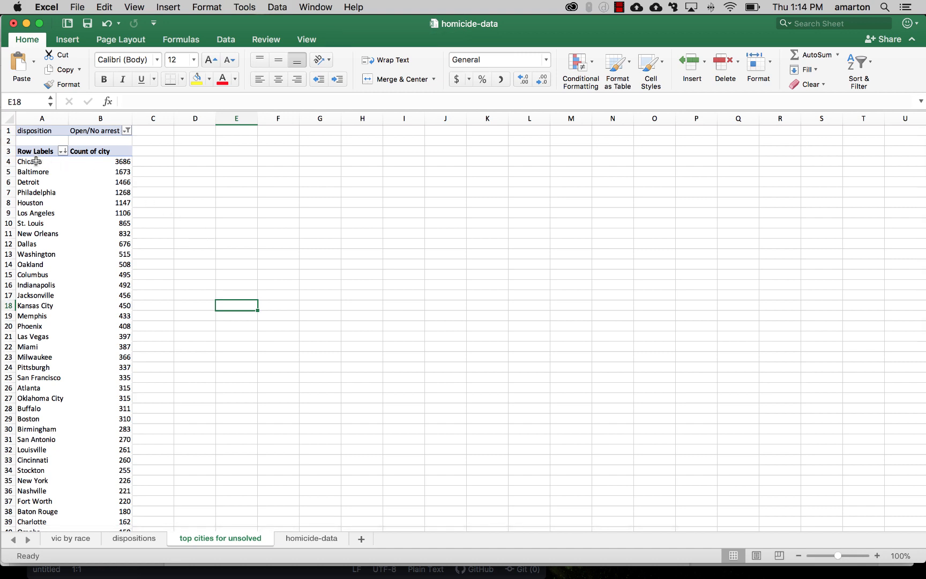
left_click(55, 163)
left_click(126, 162)
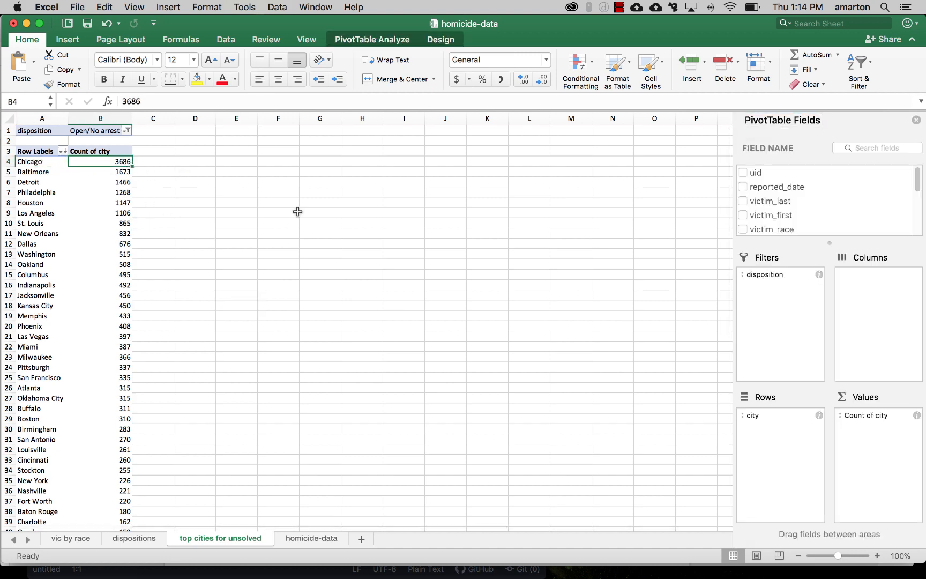
left_click(328, 538)
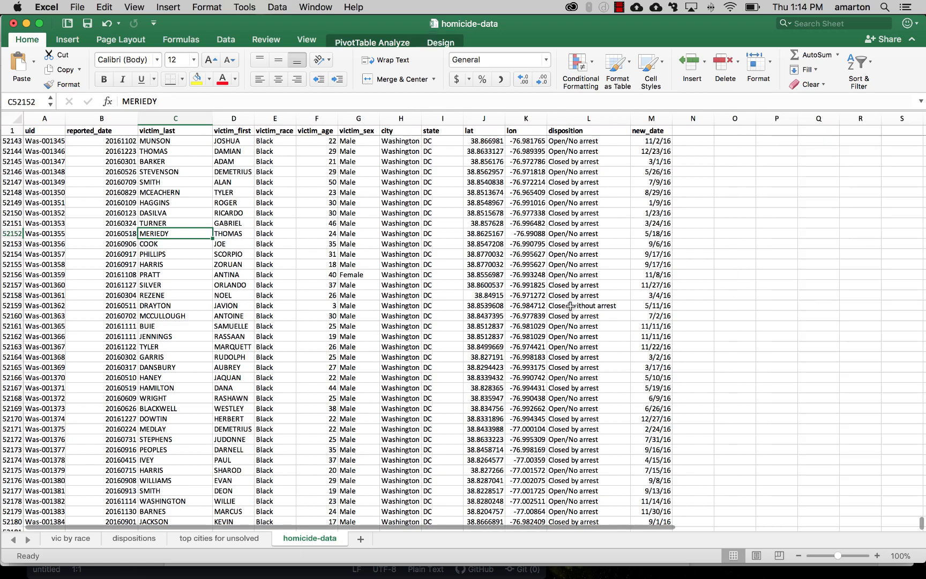
scroll(573, 313, "up", 19)
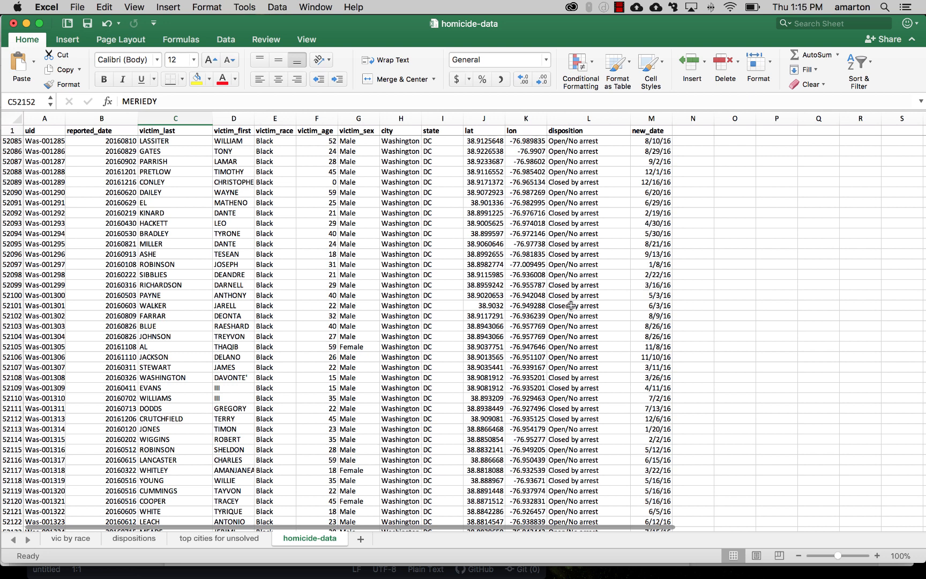
Step: Turn on the data filter and filter the city column of homicide-data to show only Chicago
left_click(222, 40)
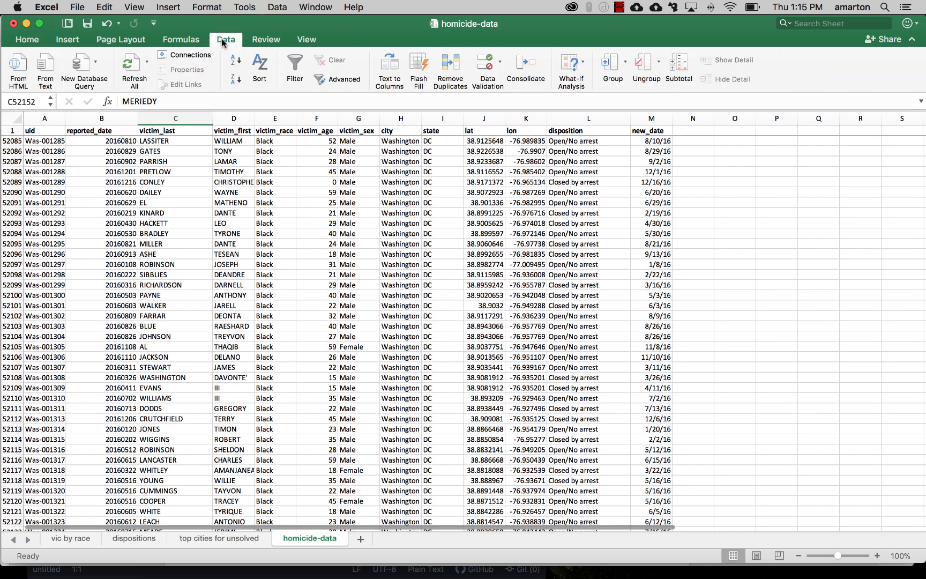
left_click(290, 64)
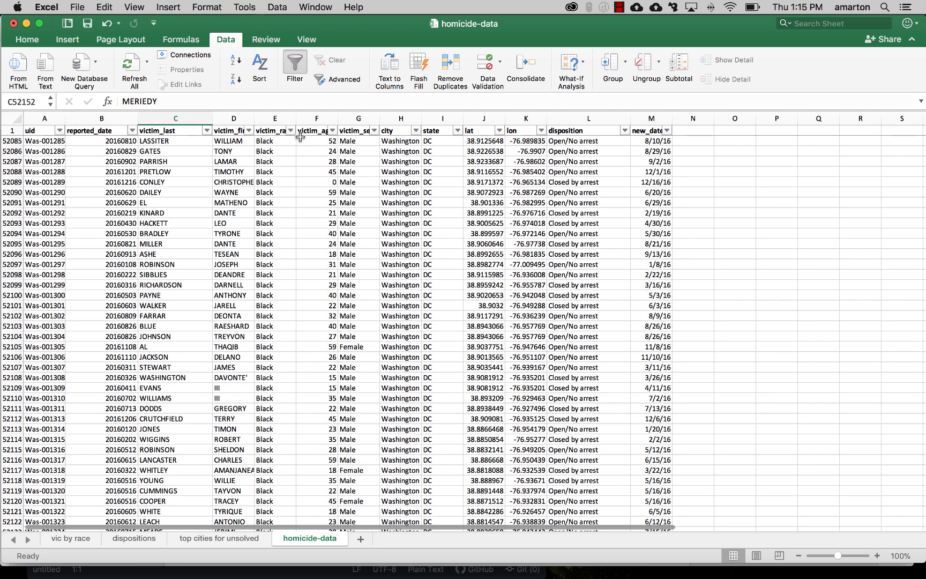
left_click(416, 131)
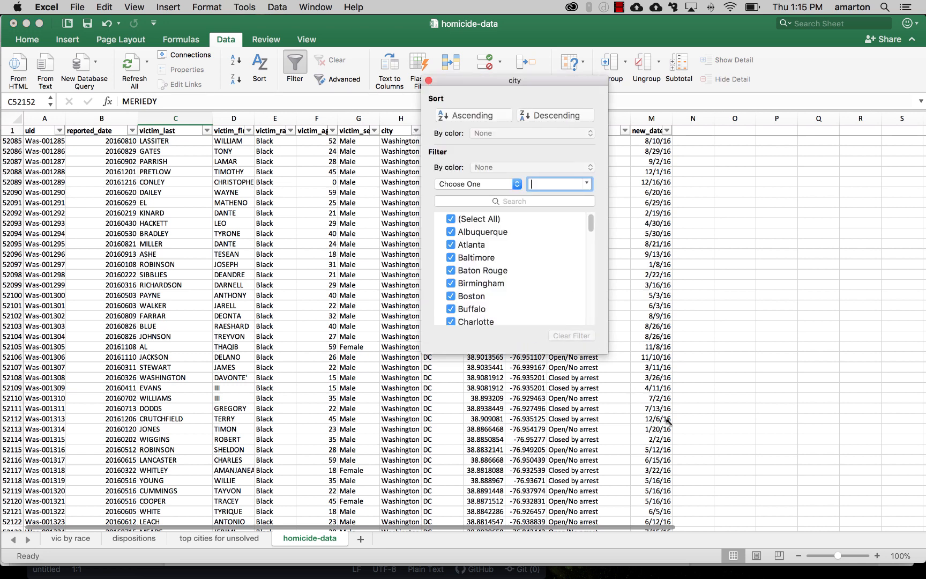
left_click(451, 219)
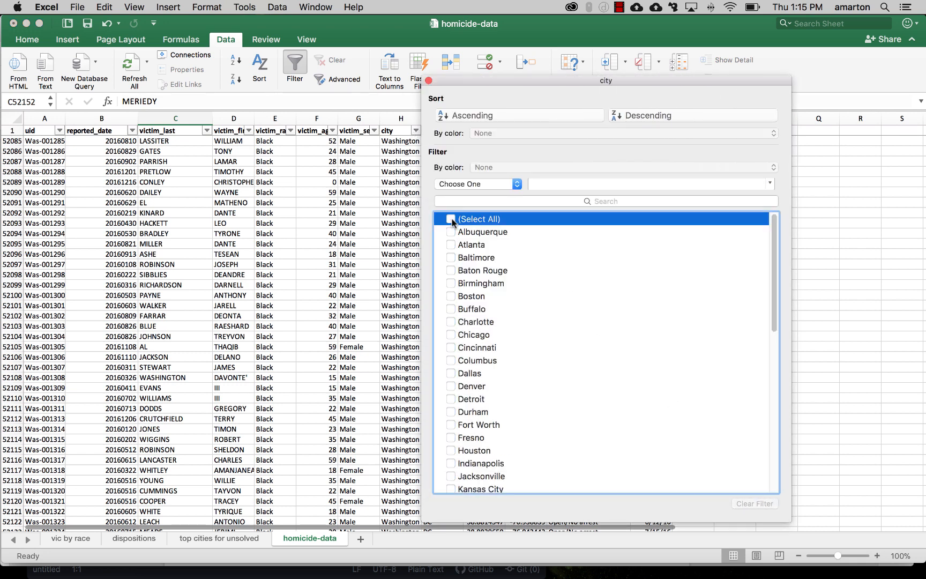
left_click(451, 336)
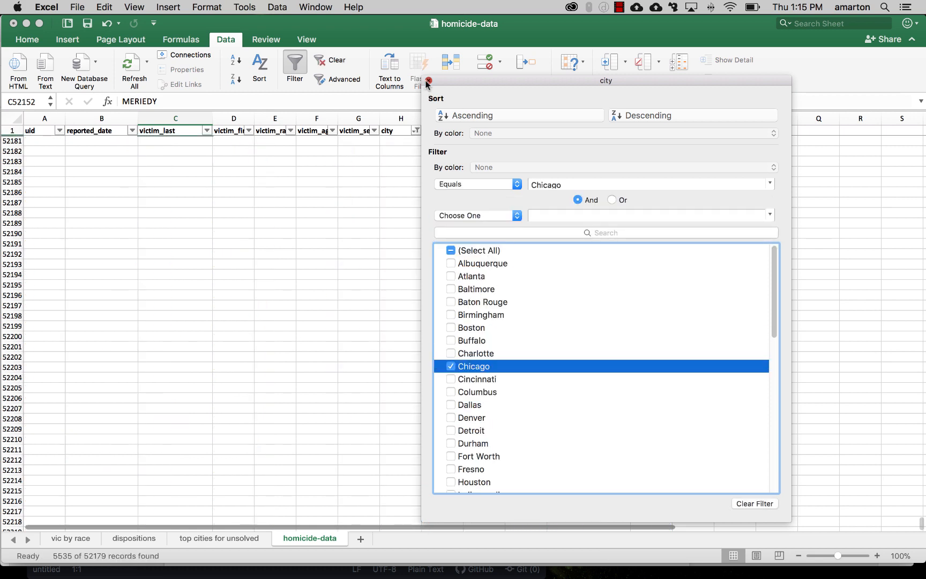
left_click(428, 81)
left_click(448, 263)
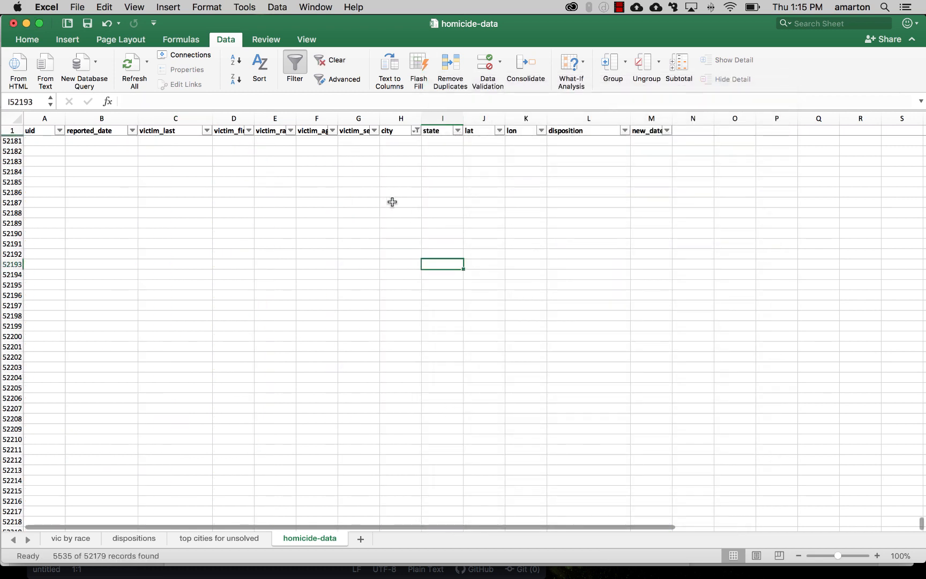
Step: Select and copy all the filtered Chicago records
scroll(392, 202, "up", 5)
left_click_drag(921, 259, 918, 126)
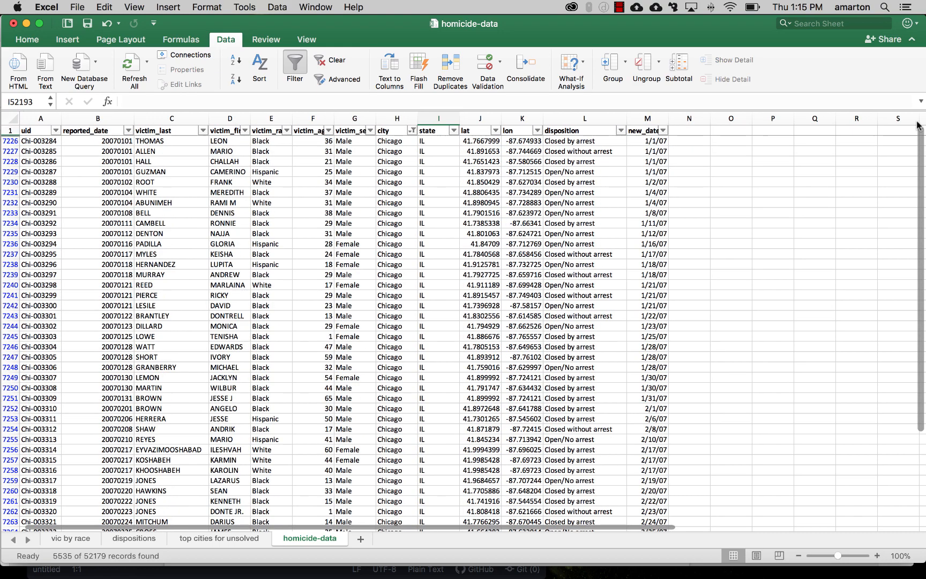
scroll(570, 306, "down", 10)
scroll(570, 306, "up", 15)
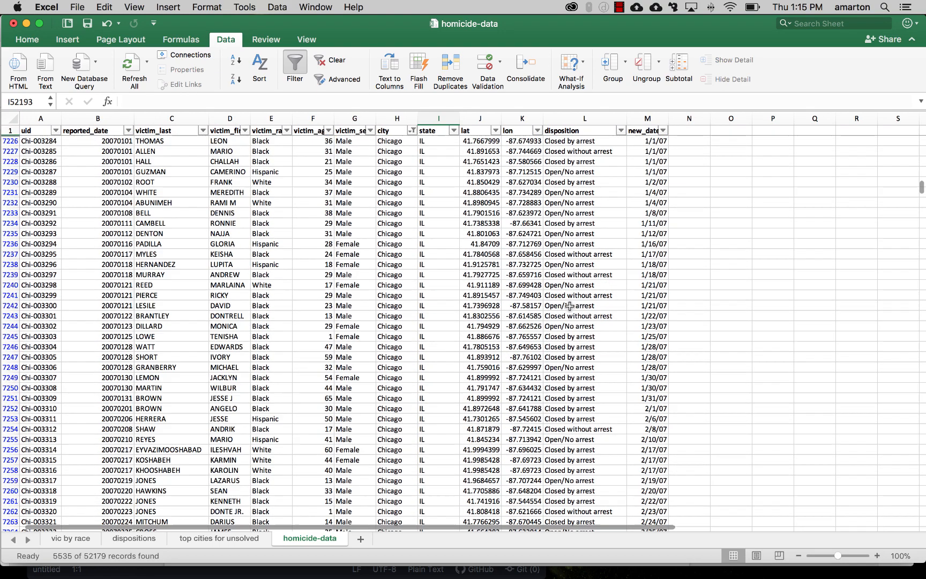
left_click(291, 182)
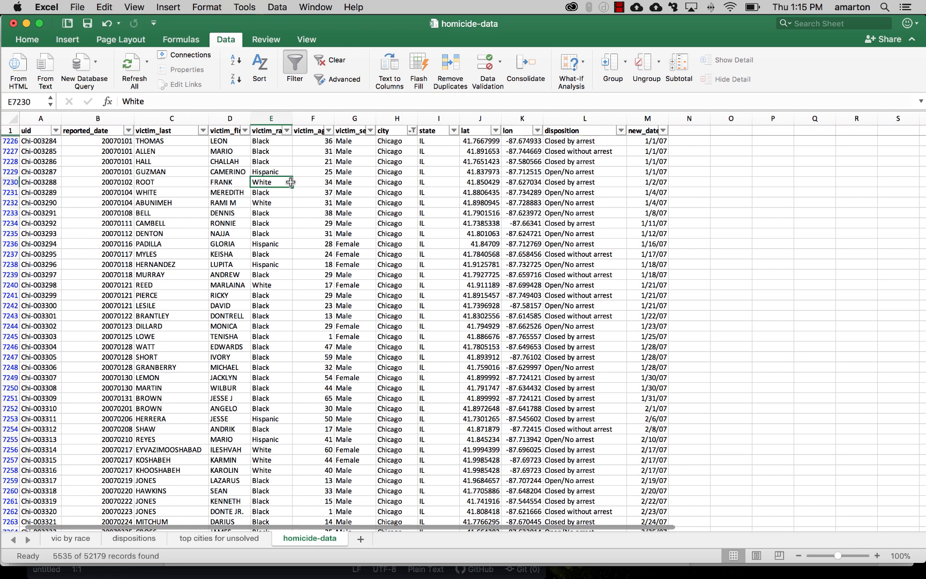
key("super+a")
key("super+c")
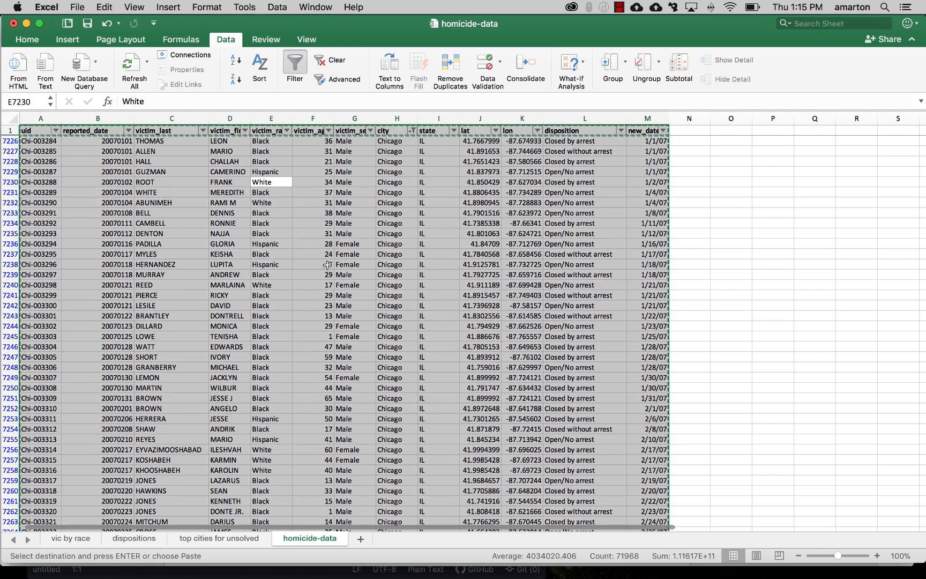
Step: Add a new worksheet and name it "chicago homicides"
left_click(362, 542)
double_click(372, 539)
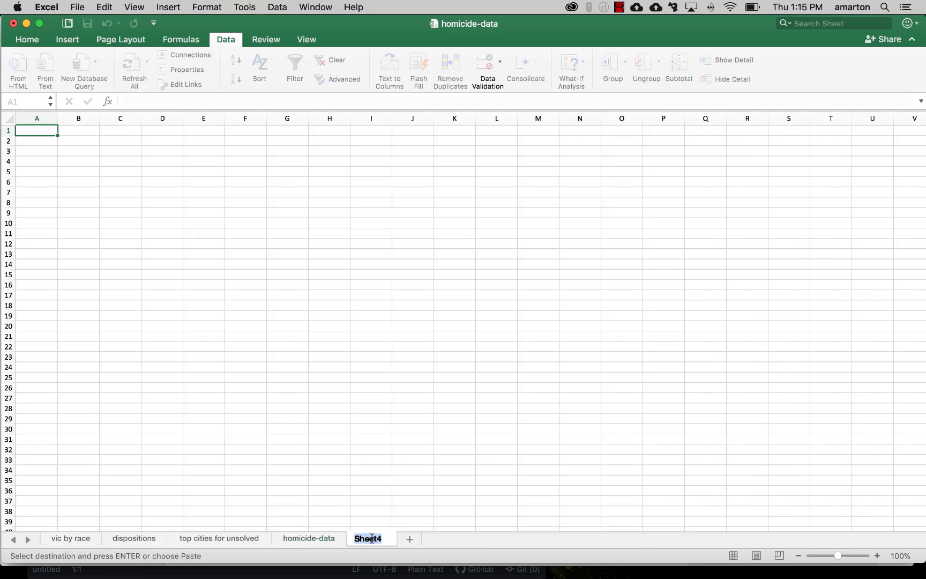
type("chicag")
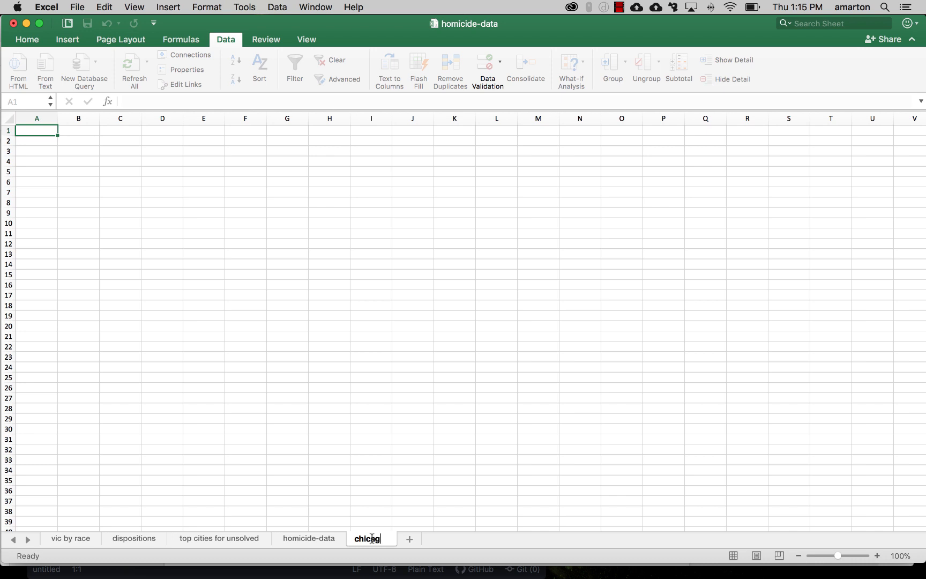
type("o homicides")
key("Return")
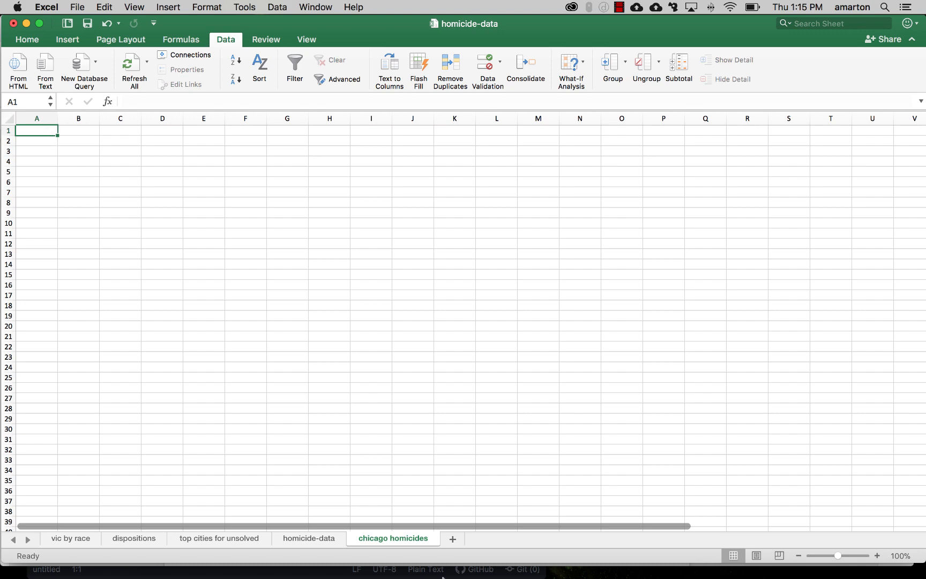
Step: Copy the filtered Chicago records again and paste them into the chicago homicides sheet
left_click(301, 538)
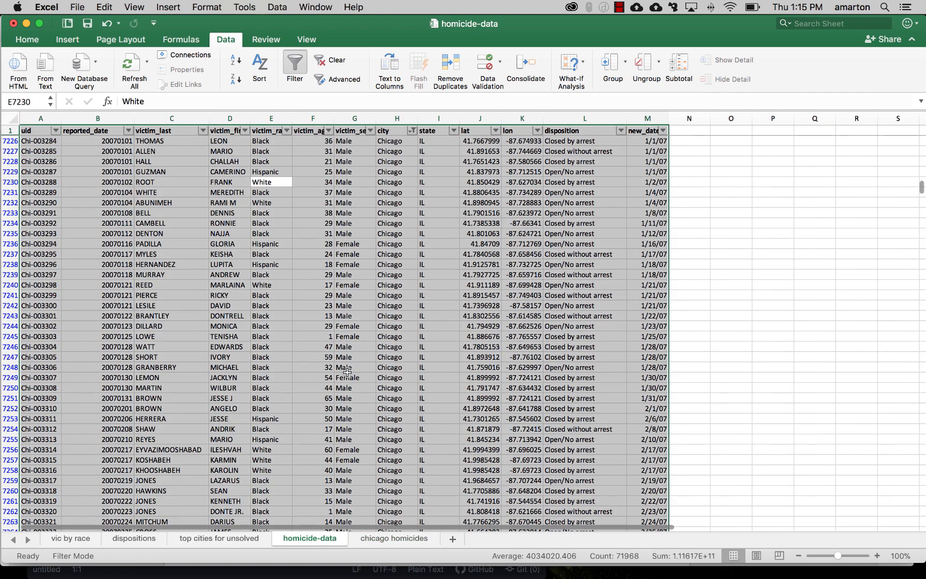
key("super+c")
left_click(411, 537)
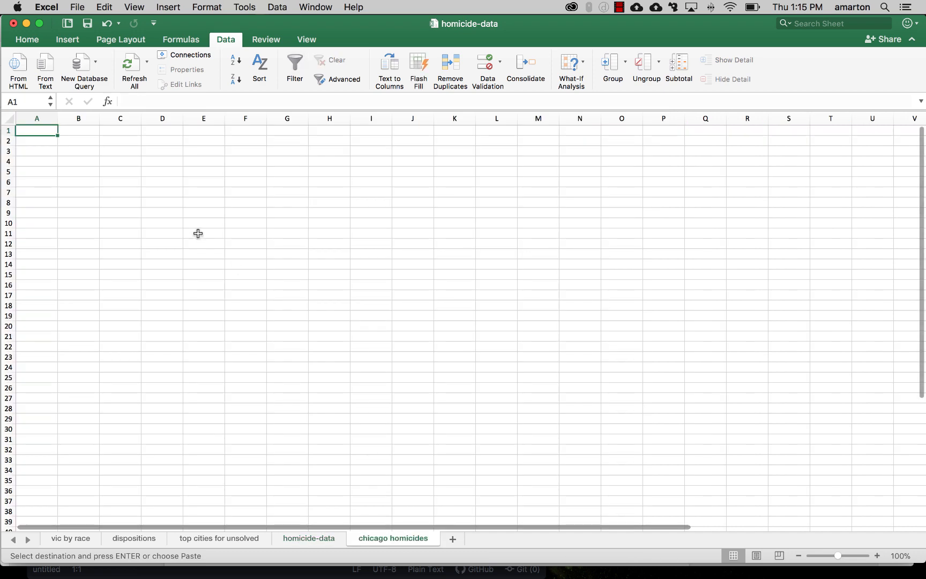
key("super+v")
left_click(199, 224)
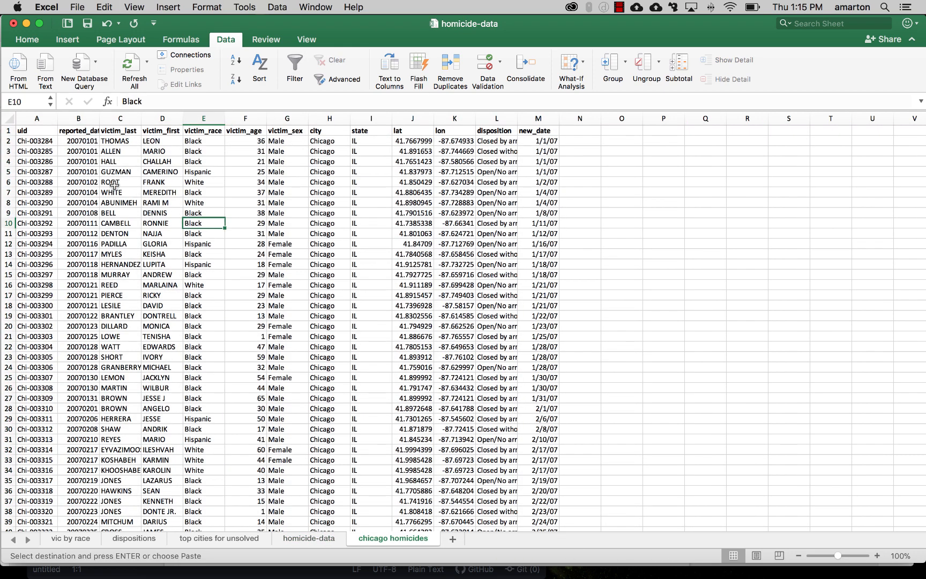